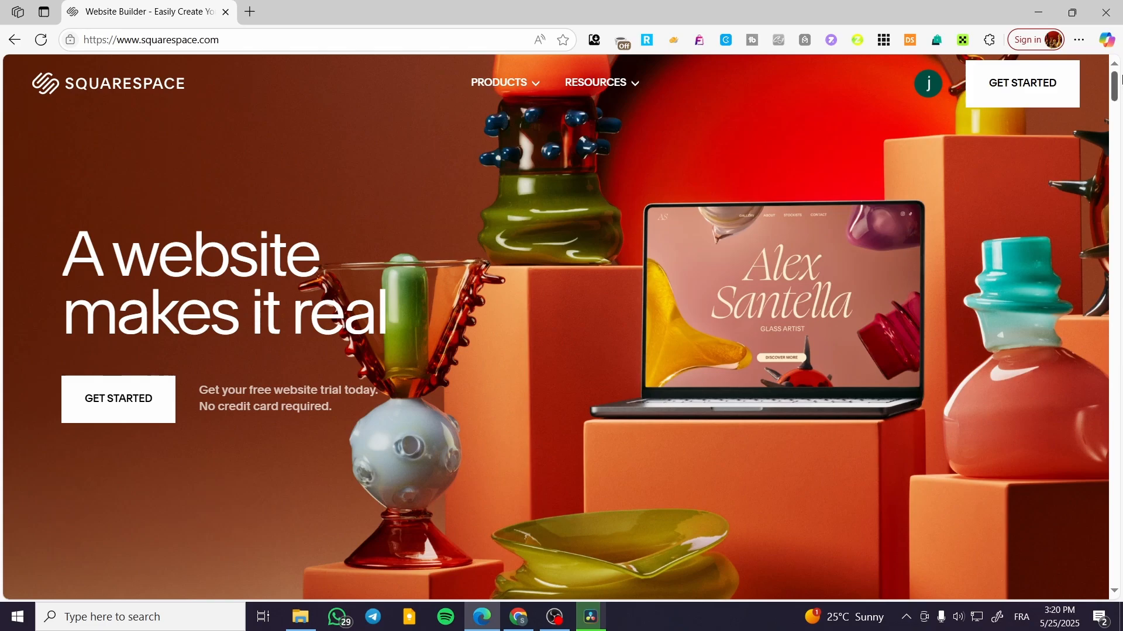
# Step: Open the BBQ IS LIFE website from the account dashboard
pyautogui.click(928, 83)
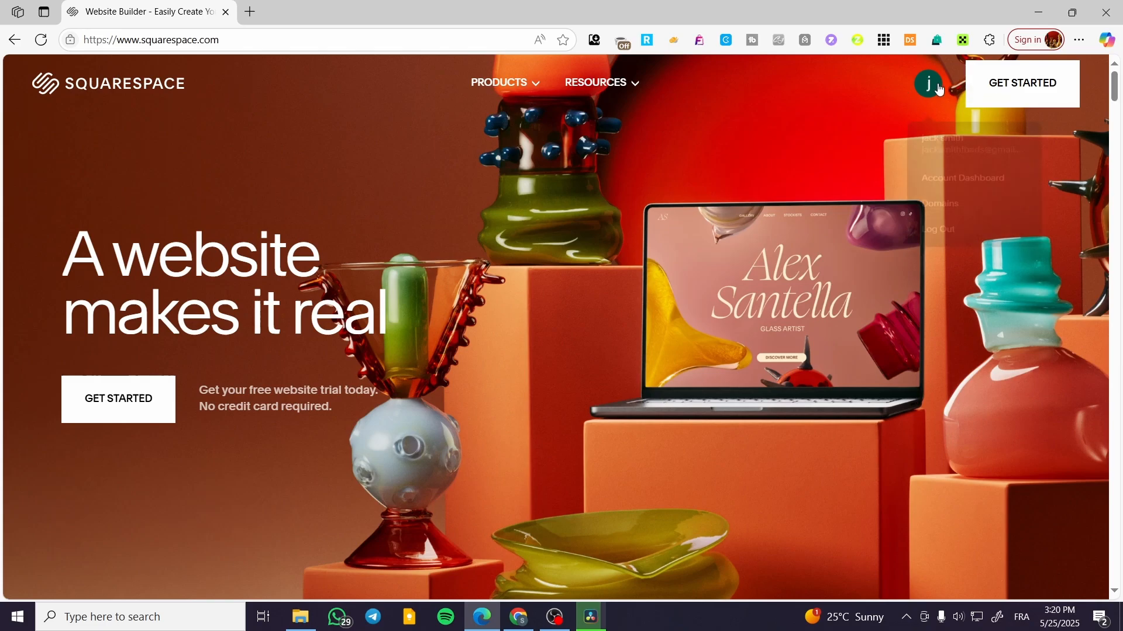
pyautogui.click(970, 188)
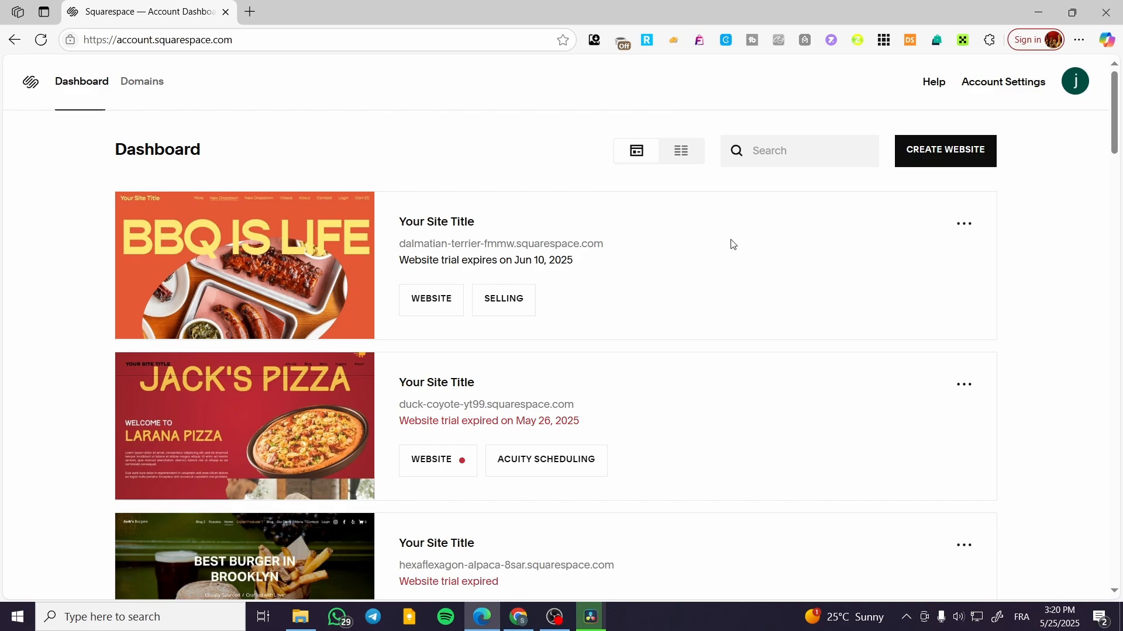
pyautogui.moveTo(245, 275)
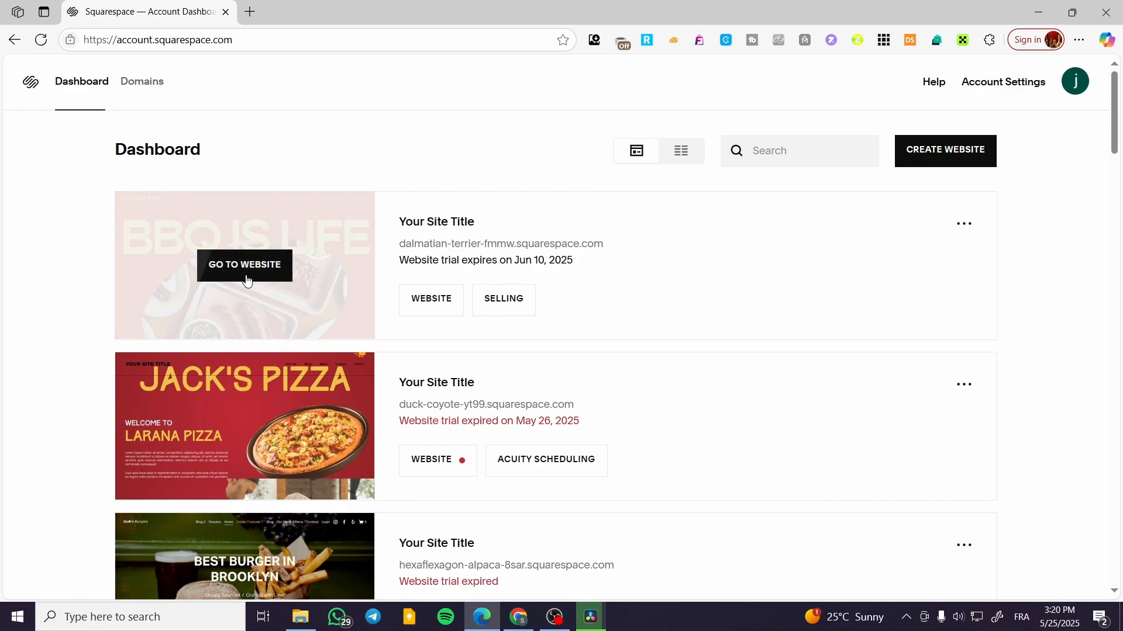
pyautogui.click(255, 273)
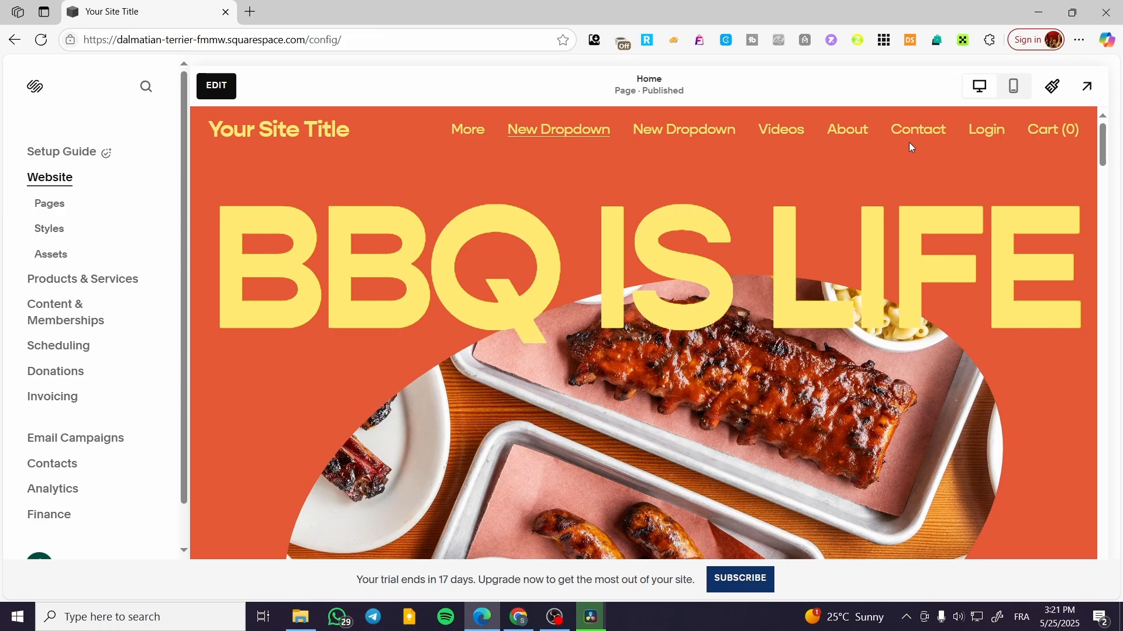
# Step: Start editing the Home page and add a blank section between the quote section and the BBQ Sauce section
pyautogui.click(59, 203)
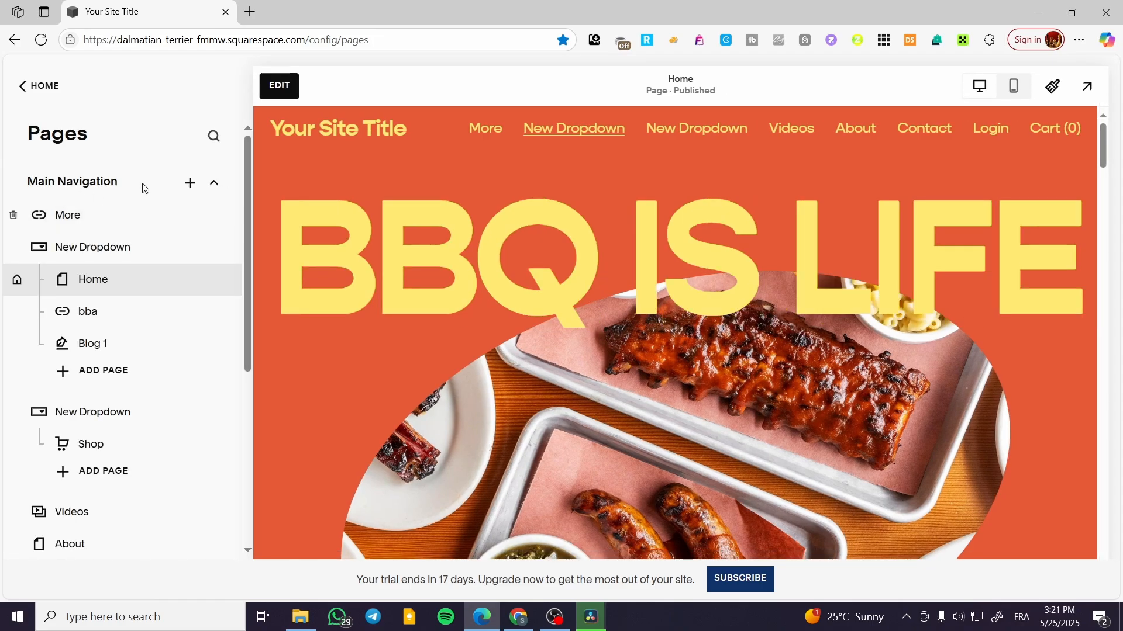
pyautogui.click(280, 87)
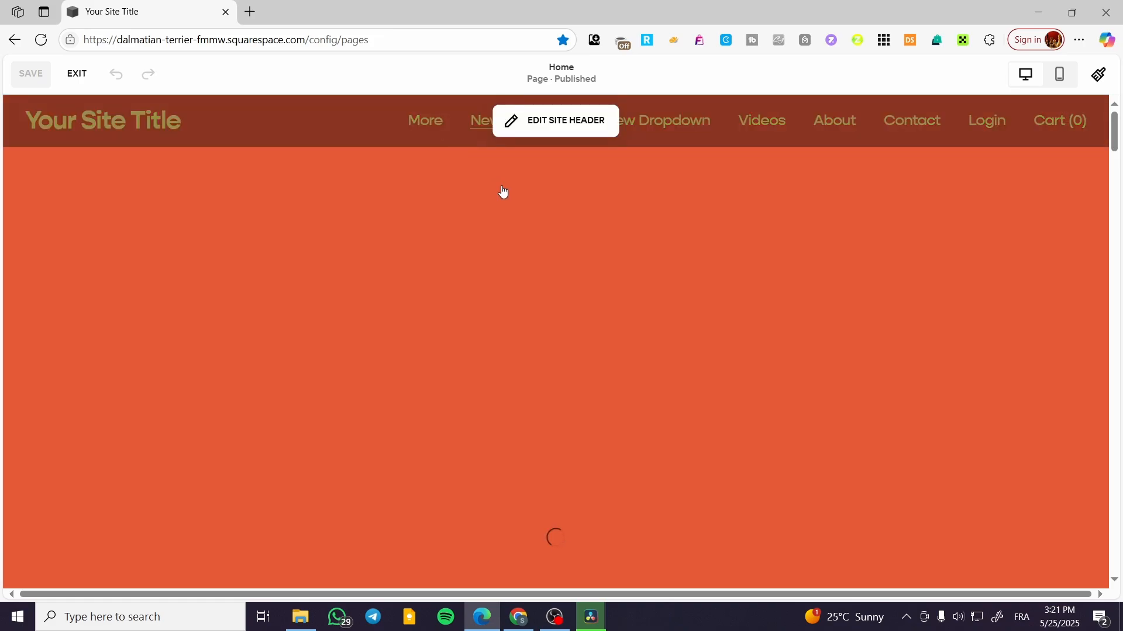
pyautogui.scroll(-10, 860, 359)
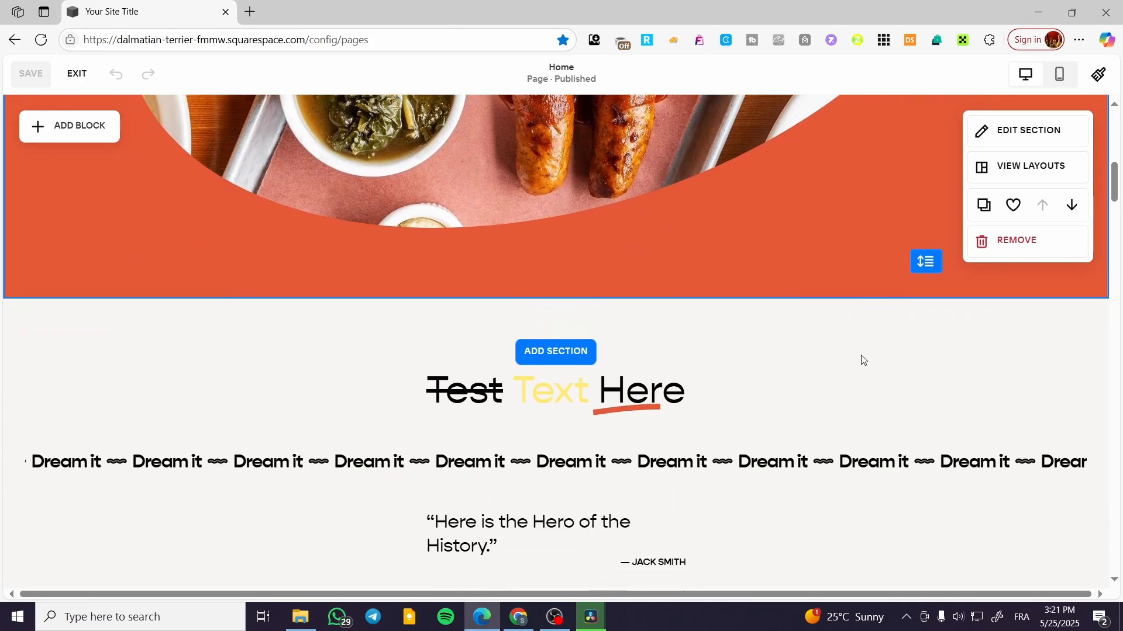
pyautogui.scroll(-5, 692, 319)
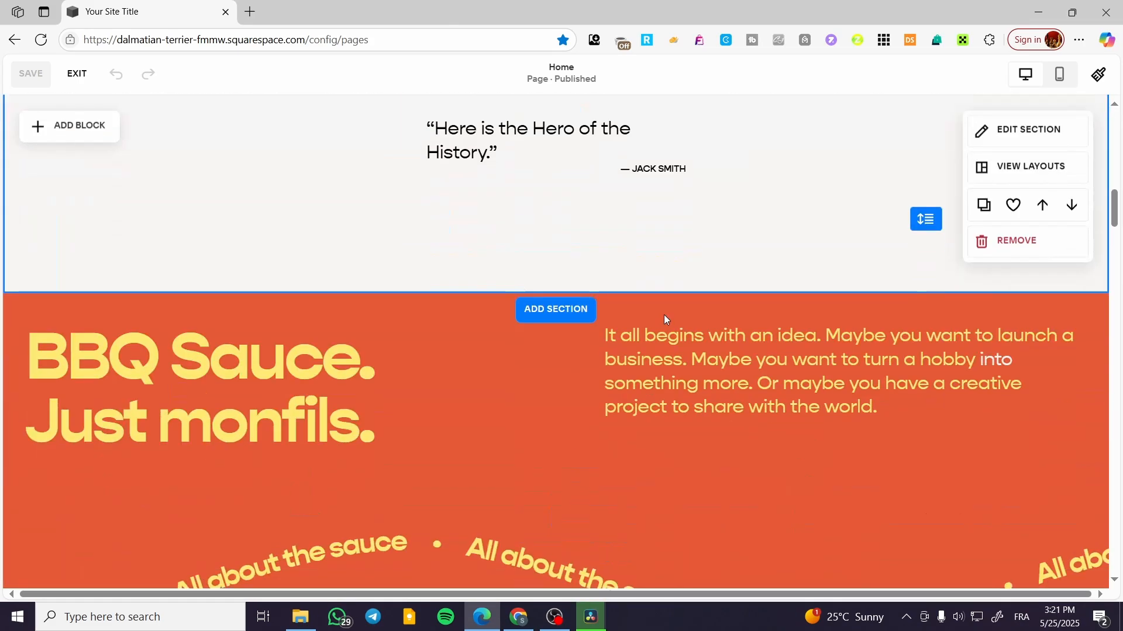
pyautogui.click(555, 291)
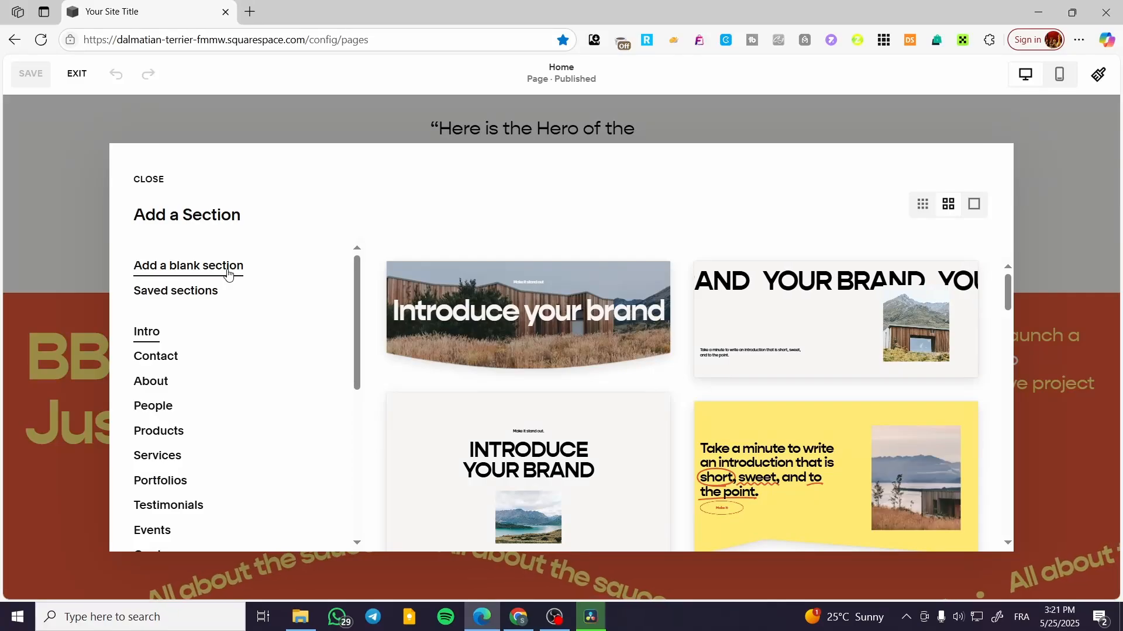
pyautogui.click(238, 274)
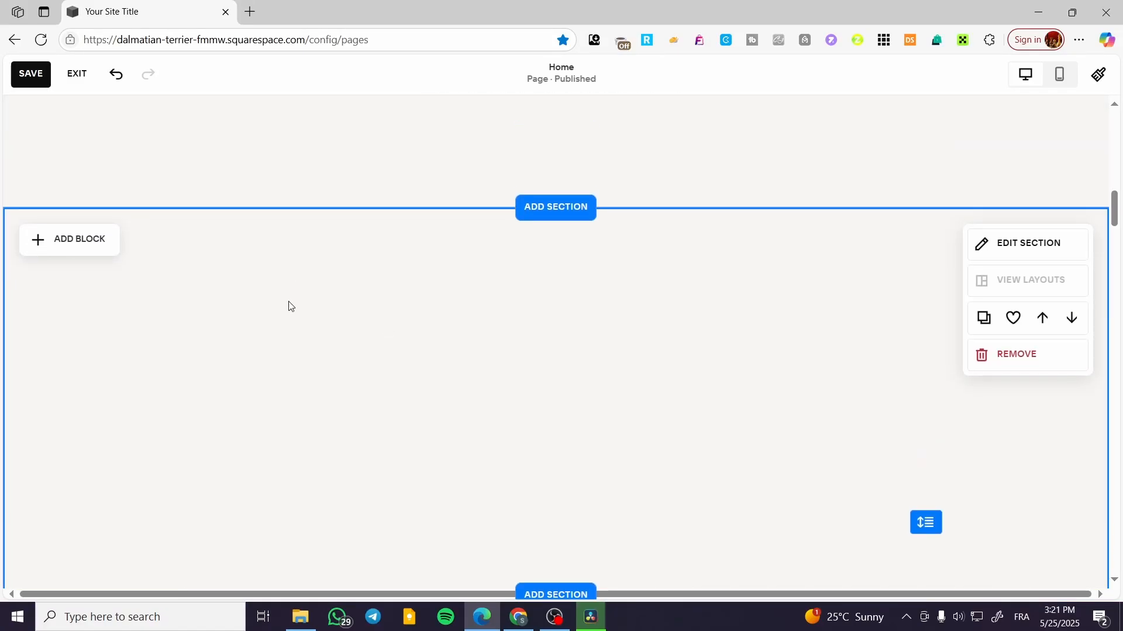
# Step: Add a text block near the blank section's upper-left corner and enter "Part One" as Heading 4
pyautogui.click(80, 250)
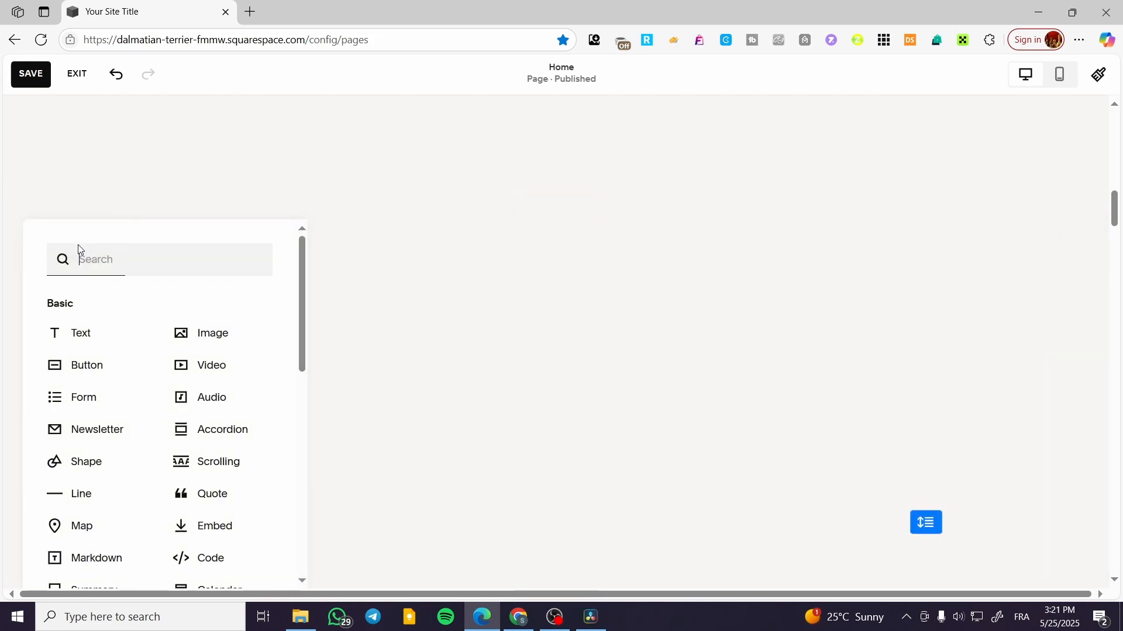
pyautogui.click(102, 338)
pyautogui.moveTo(186, 300); pyautogui.dragTo(239, 260)
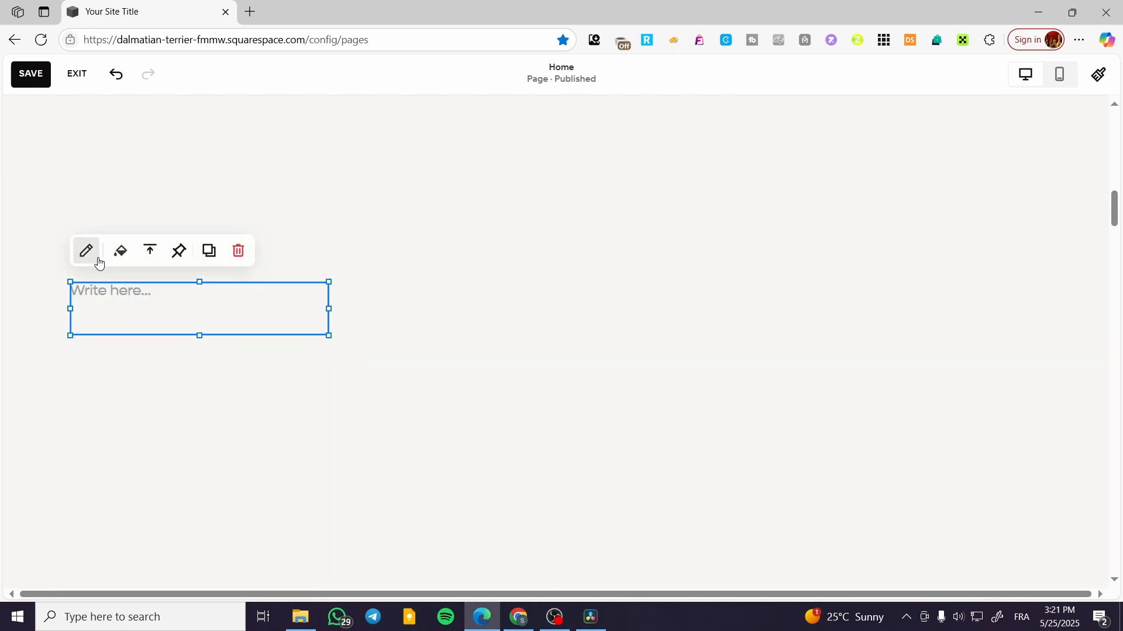
pyautogui.click(97, 259)
pyautogui.click(168, 252)
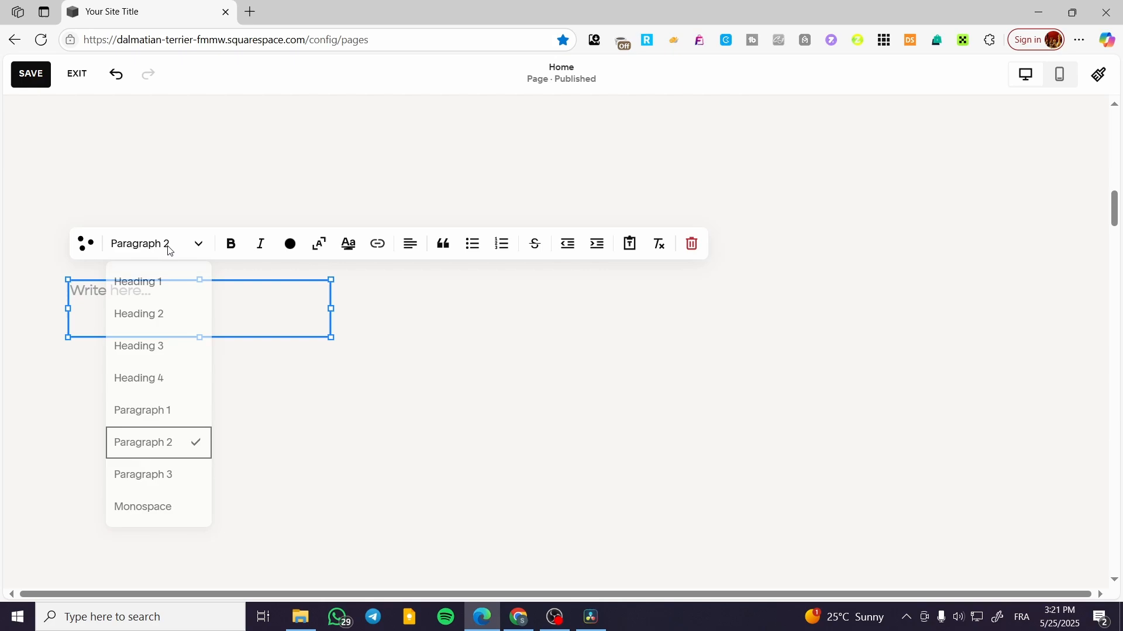
pyautogui.click(181, 389)
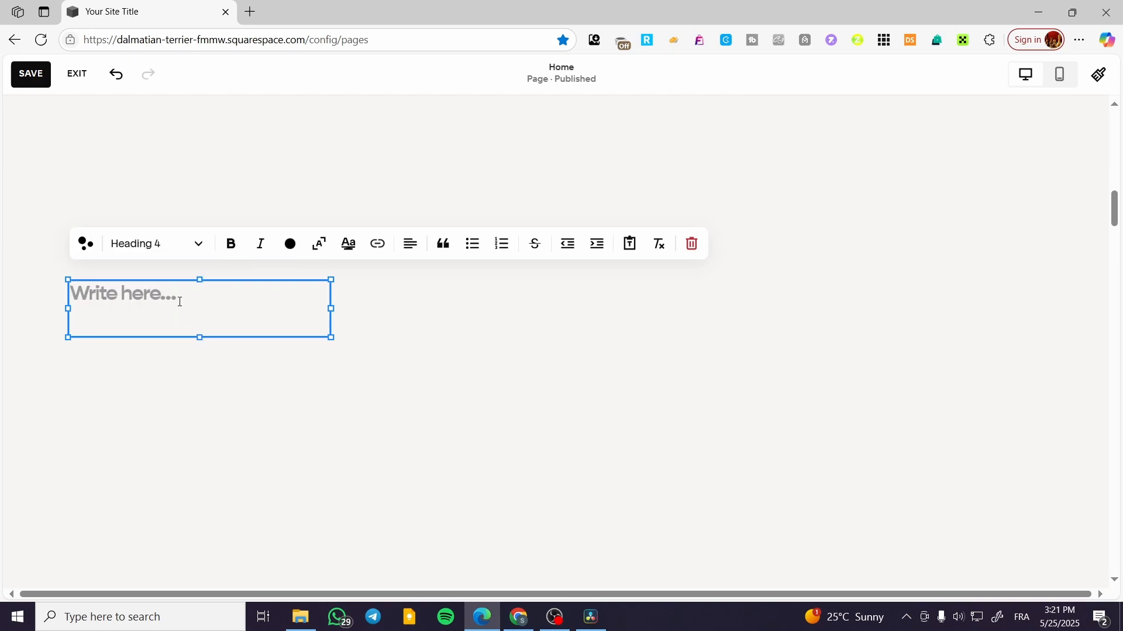
pyautogui.write('Part One')
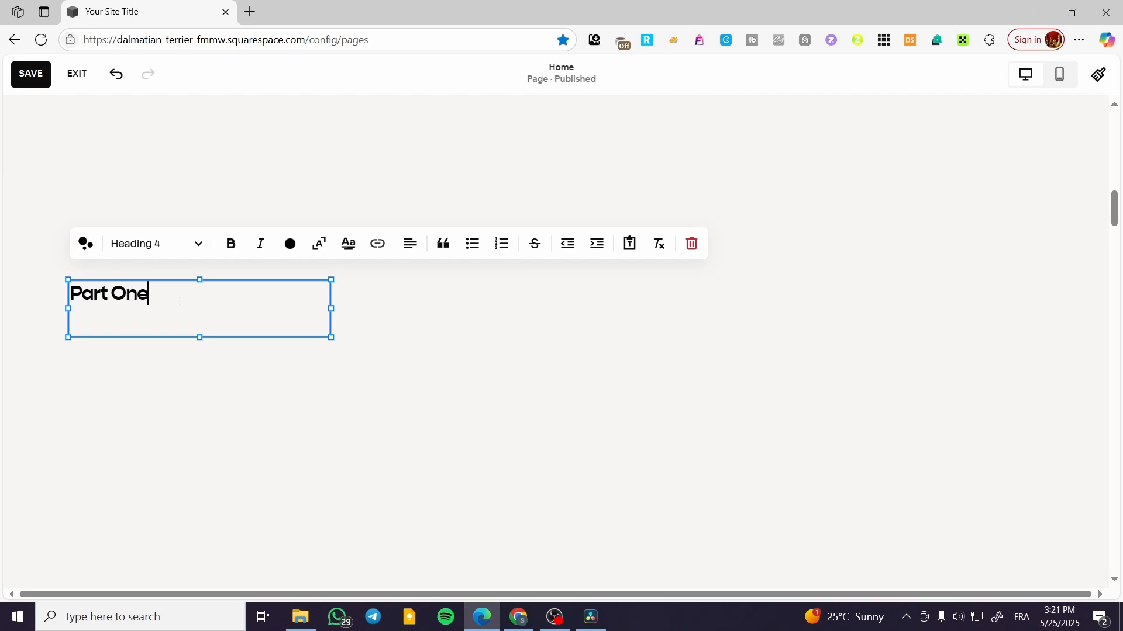
# Step: Change the "Part One" text to the Heading 2 style
pyautogui.hotkey('ctrl', 'a')
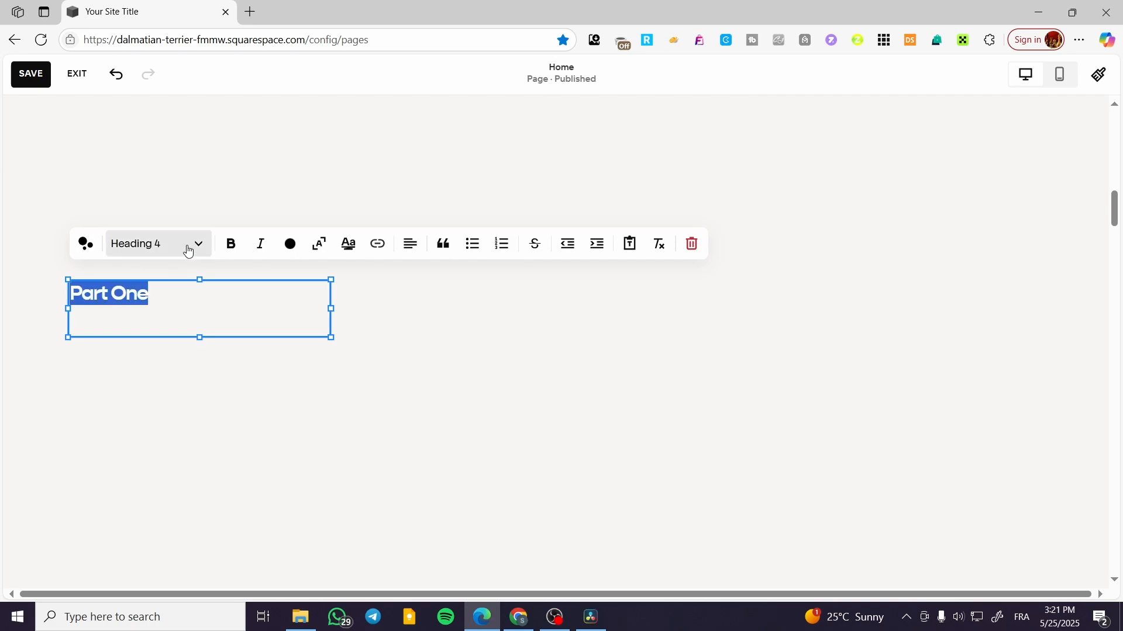
pyautogui.click(188, 246)
pyautogui.click(179, 316)
pyautogui.click(334, 410)
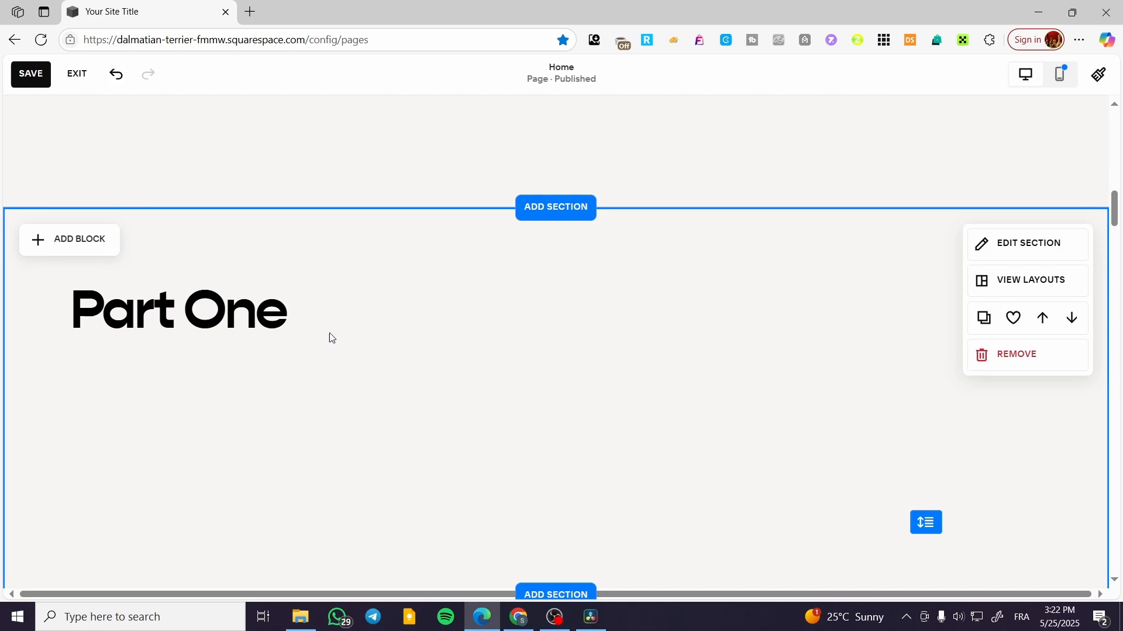
# Step: Add a second text block directly below the "Part One" heading, enter "Text here" and copy that line
pyautogui.click(106, 235)
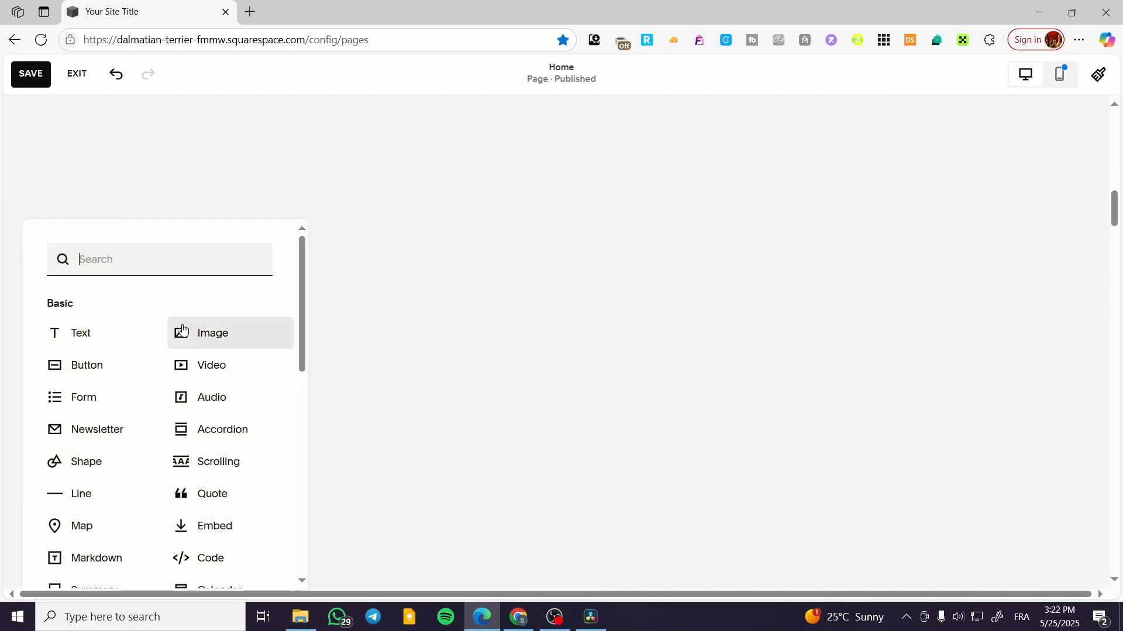
pyautogui.click(114, 336)
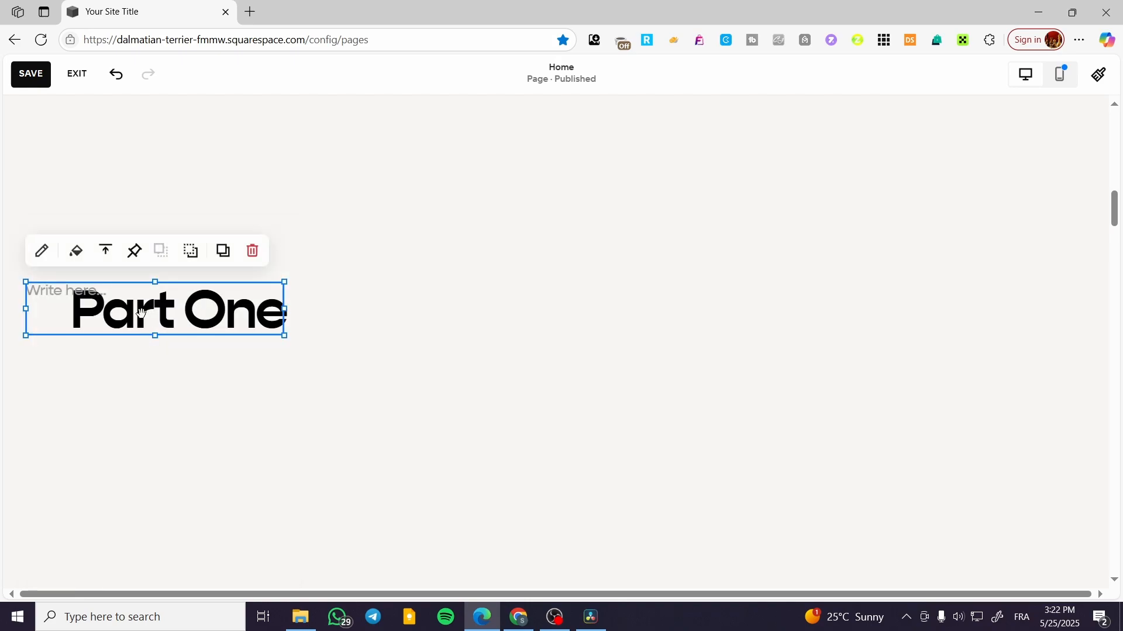
pyautogui.moveTo(48, 305); pyautogui.dragTo(103, 366)
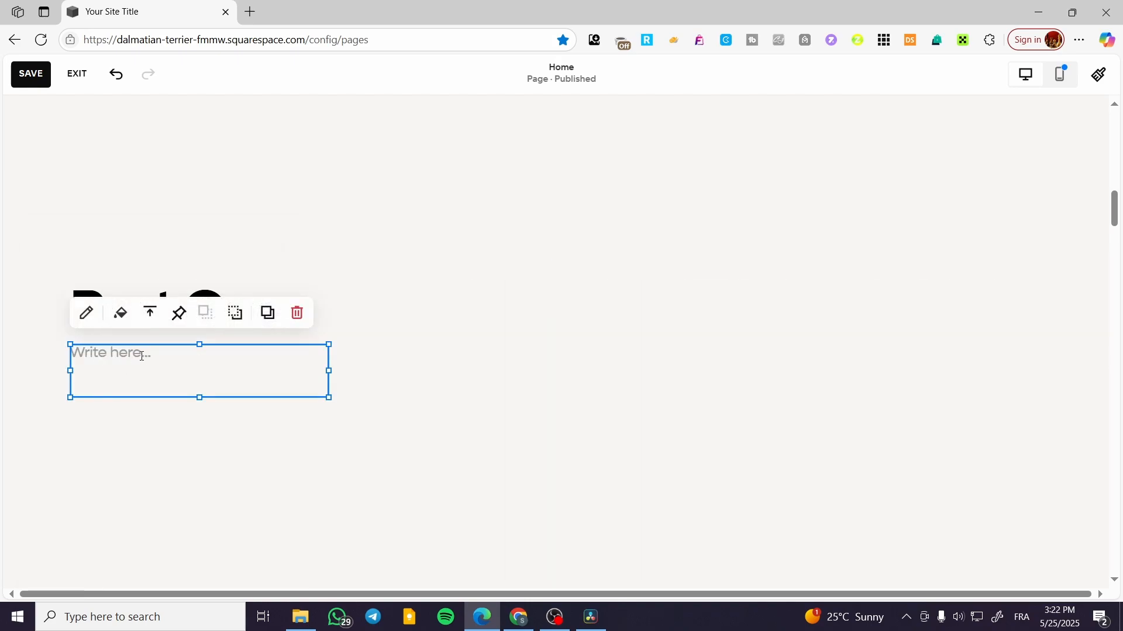
pyautogui.click(142, 356)
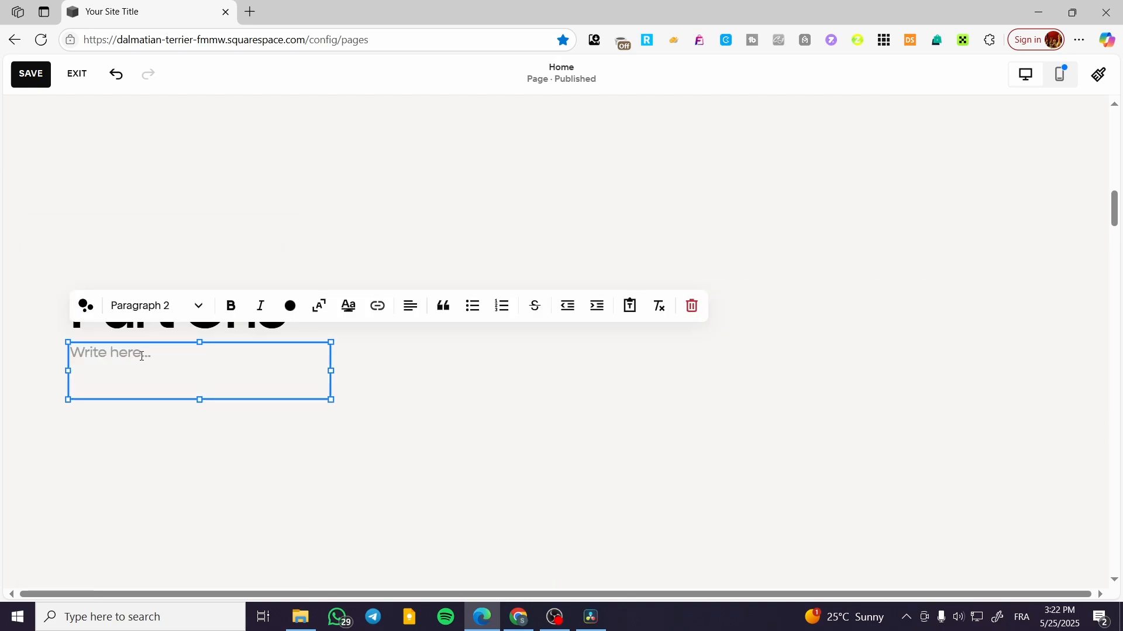
pyautogui.write('Tesxt here')
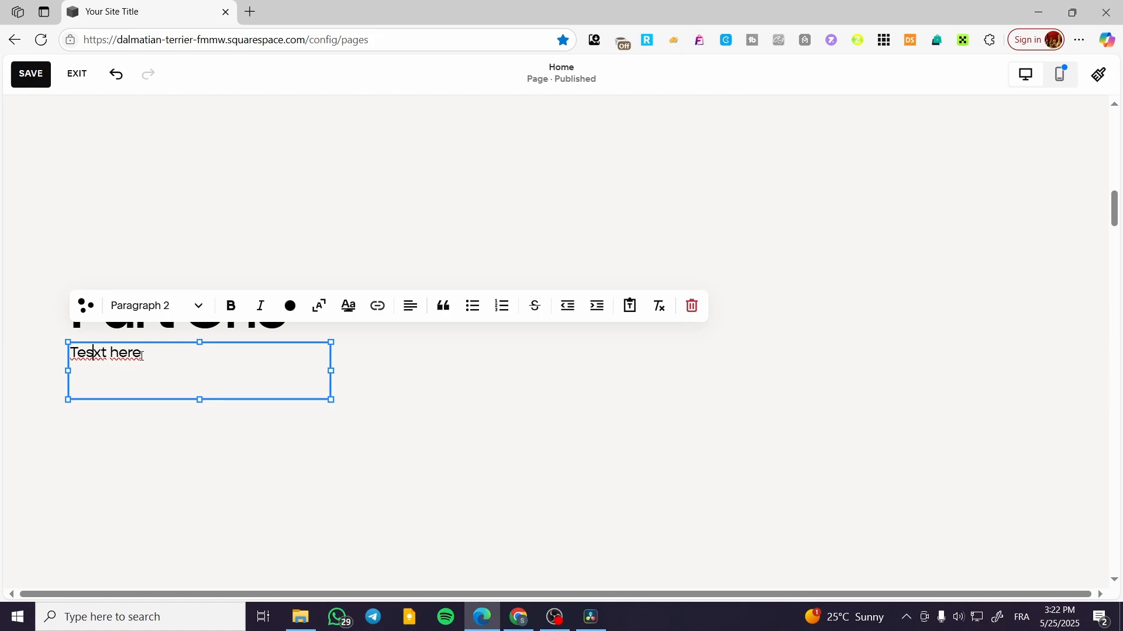
pyautogui.press('BackSpace')
pyautogui.hotkey('ctrl', 'a')
pyautogui.hotkey('ctrl', 'c')
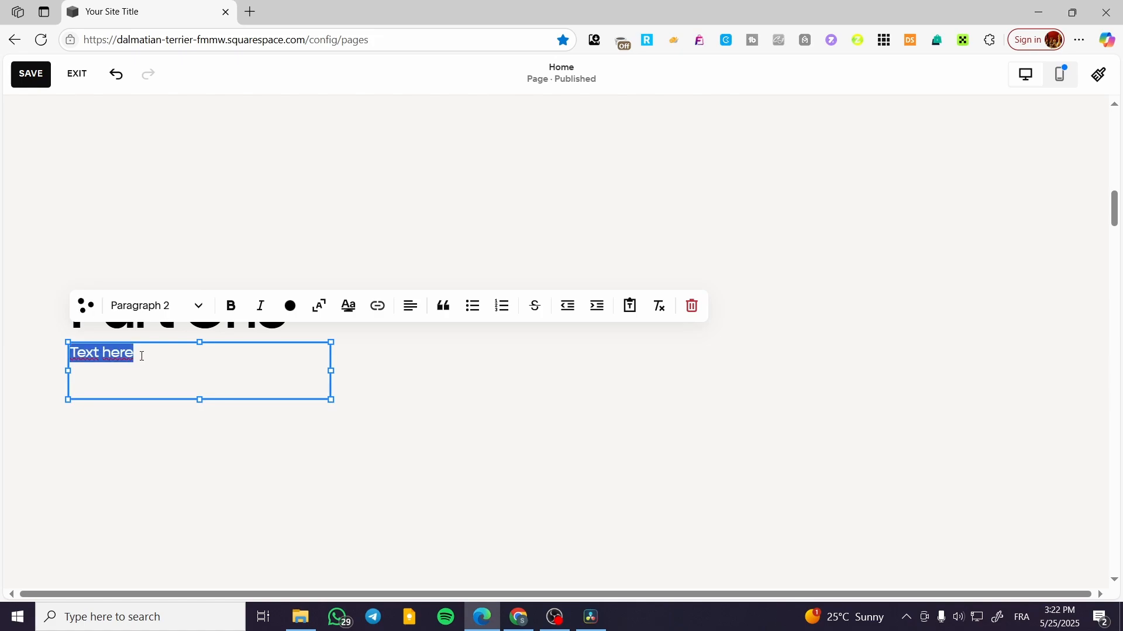
pyautogui.click(142, 356)
pyautogui.press('Return')
pyautogui.hotkey('ctrl', 'v')
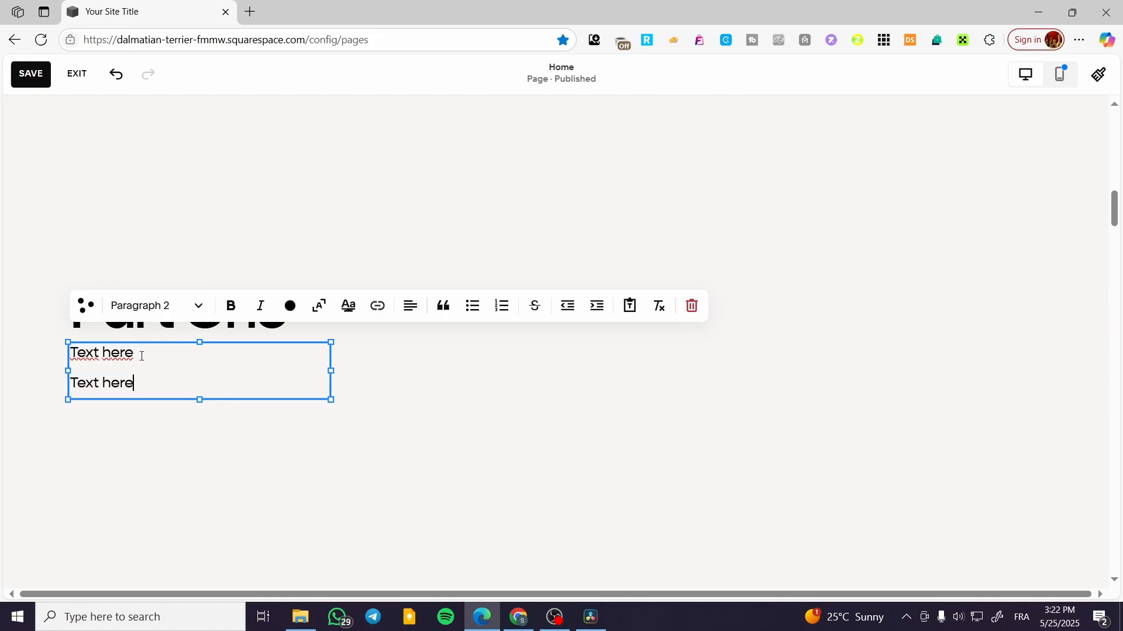
pyautogui.write('a')
pyautogui.hotkey('ctrl', 'a')
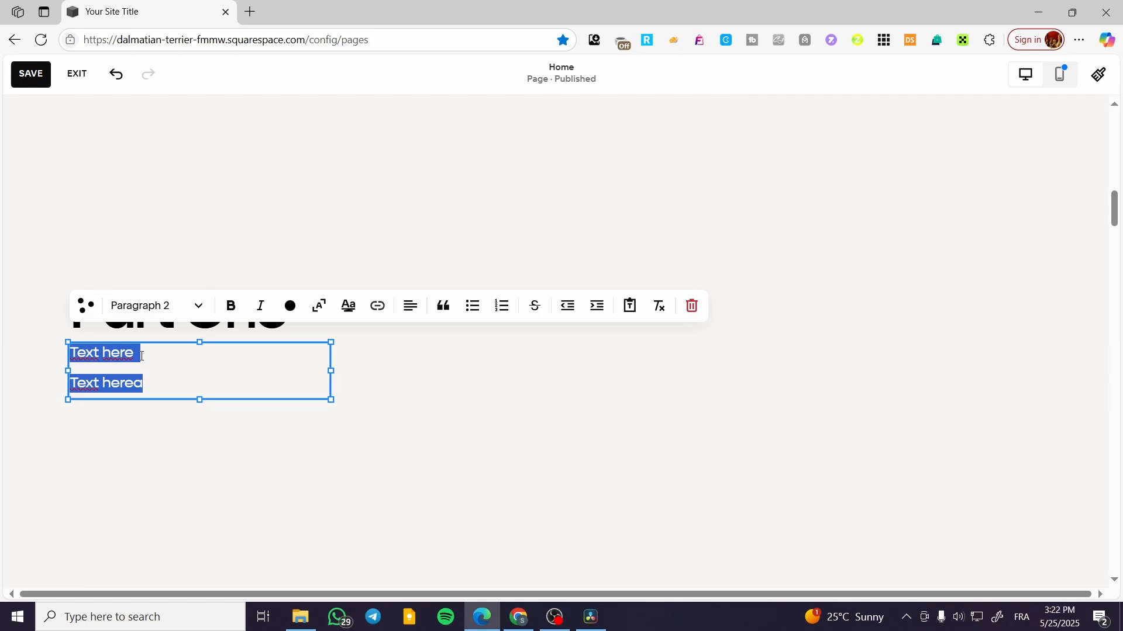
pyautogui.hotkey('ctrl', 'z')
pyautogui.hotkey('ctrl', 'z')
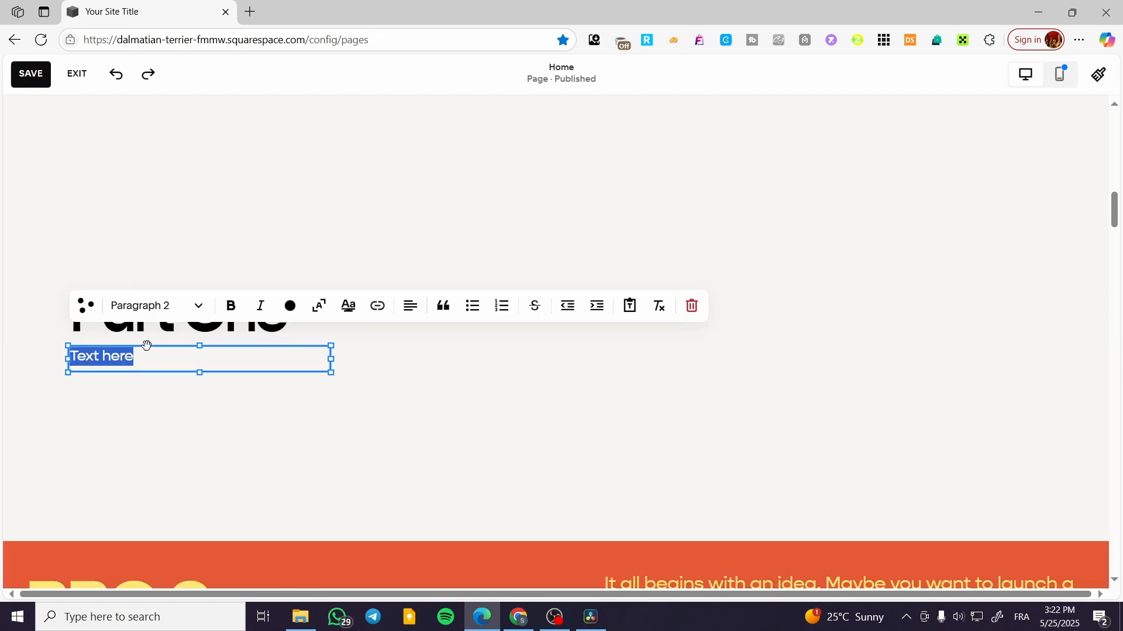
# Step: Paste the copied line repeatedly below the first so the text block holds five "Text here" lines
pyautogui.click(151, 356)
pyautogui.press('Return')
pyautogui.hotkey('ctrl', 'v')
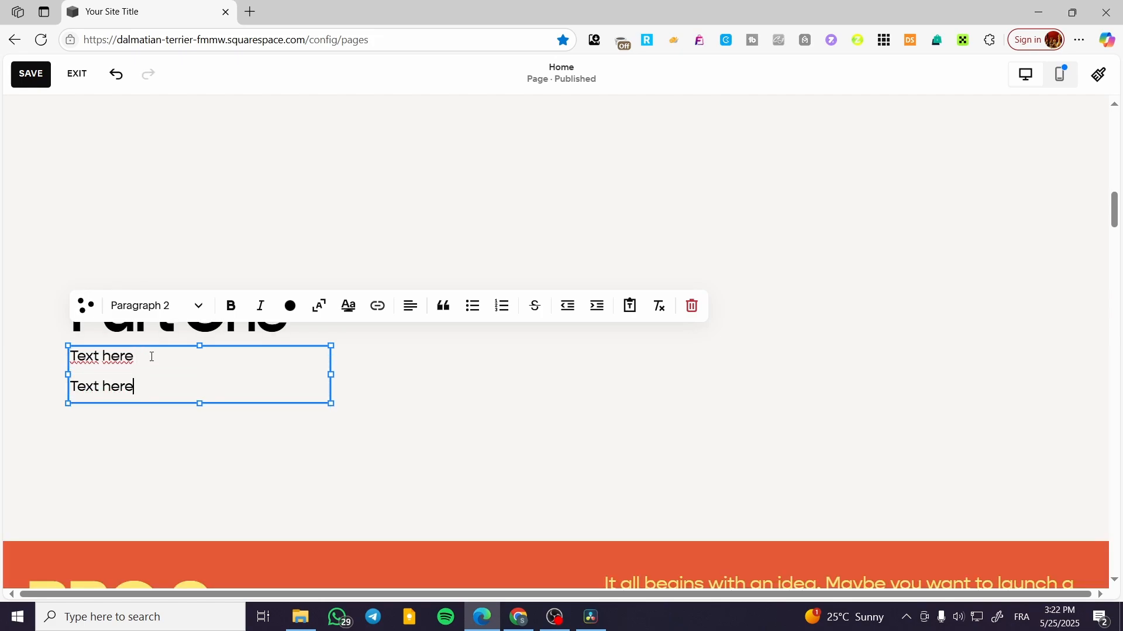
pyautogui.hotkey('ctrl', 'a')
pyautogui.click(151, 362)
pyautogui.hotkey('ctrl', 'v')
pyautogui.hotkey('ctrl', 'v')
pyautogui.hotkey('ctrl', 'v')
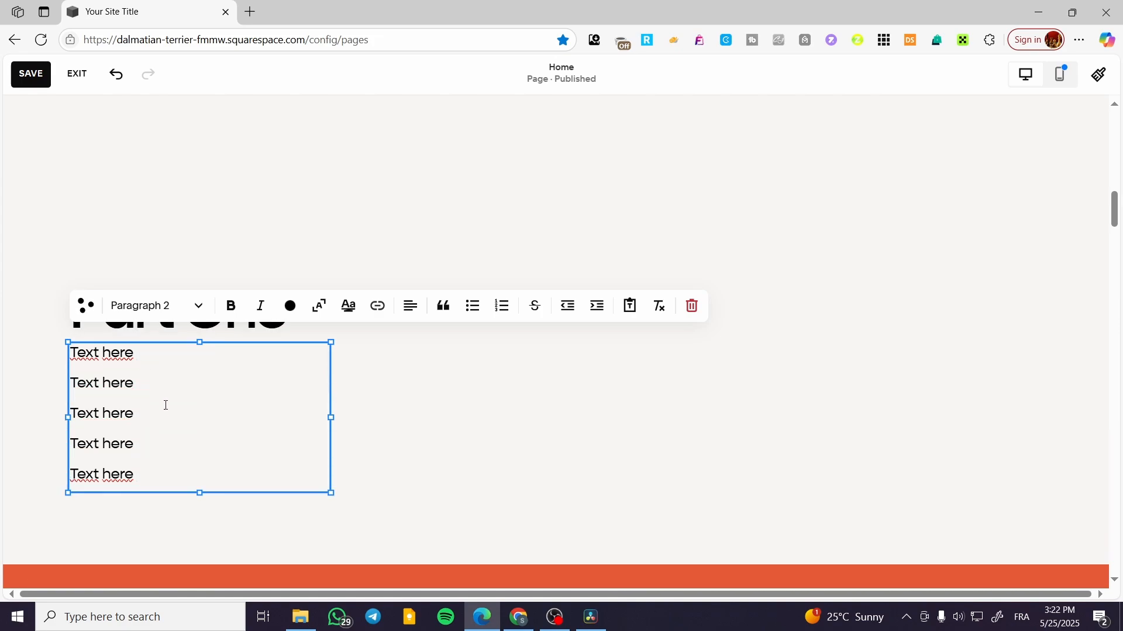
# Step: Append a spaced second entry, "text here", to each of the five lines to imitate a second column
pyautogui.press('Left')
pyautogui.write('tes')
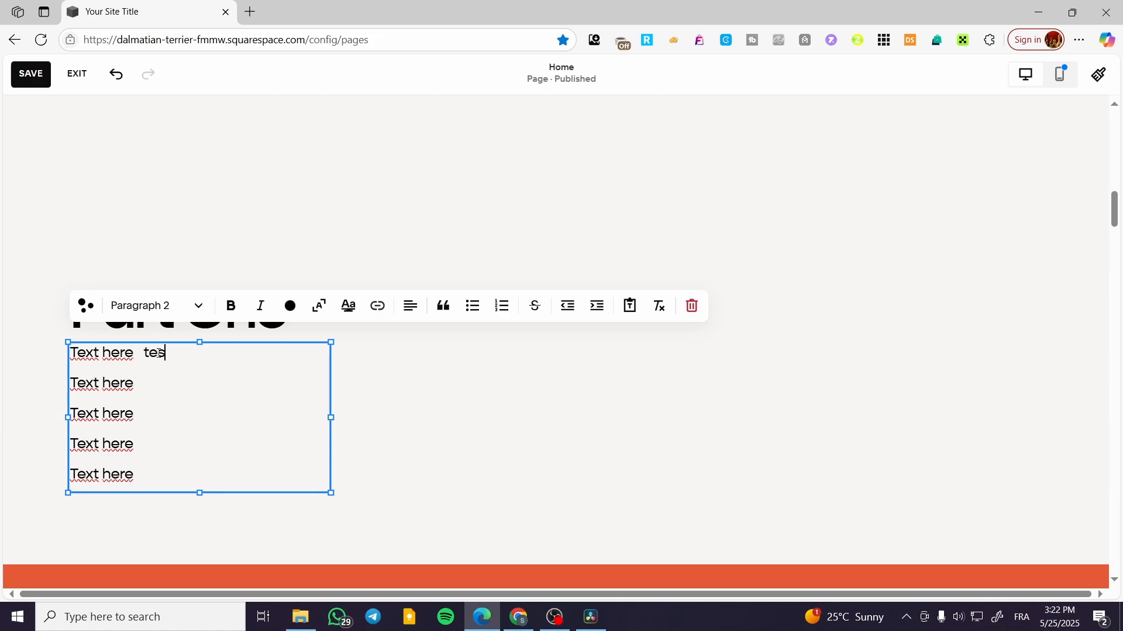
pyautogui.press('BackSpace')
pyautogui.write('xt here')
pyautogui.click(166, 384)
pyautogui.write('text here')
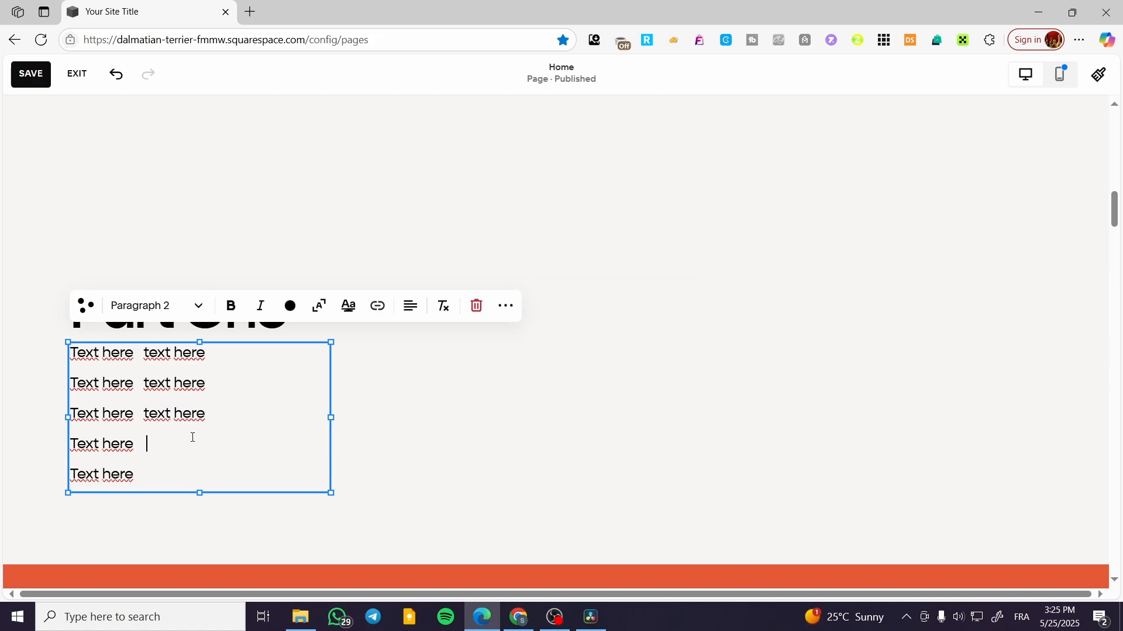
pyautogui.write('Te')
pyautogui.press('BackSpace')
pyautogui.write('text here')
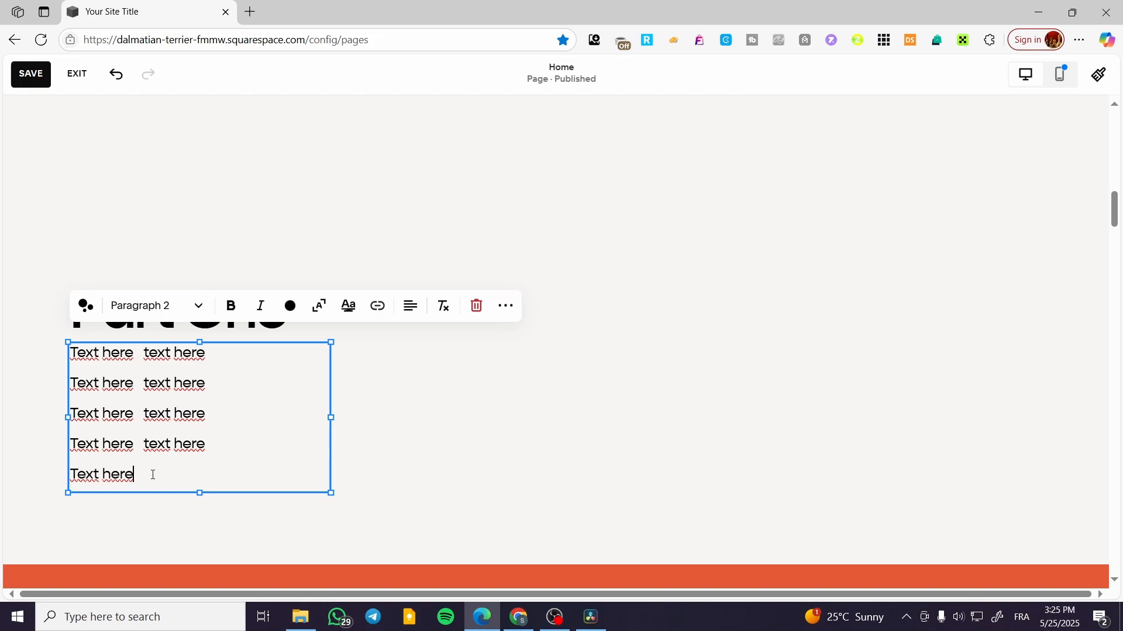
pyautogui.write('  text here')
pyautogui.click(401, 415)
# Step: Add an image block, move it to the right half of the section, and enlarge it leftward and downward
pyautogui.click(94, 248)
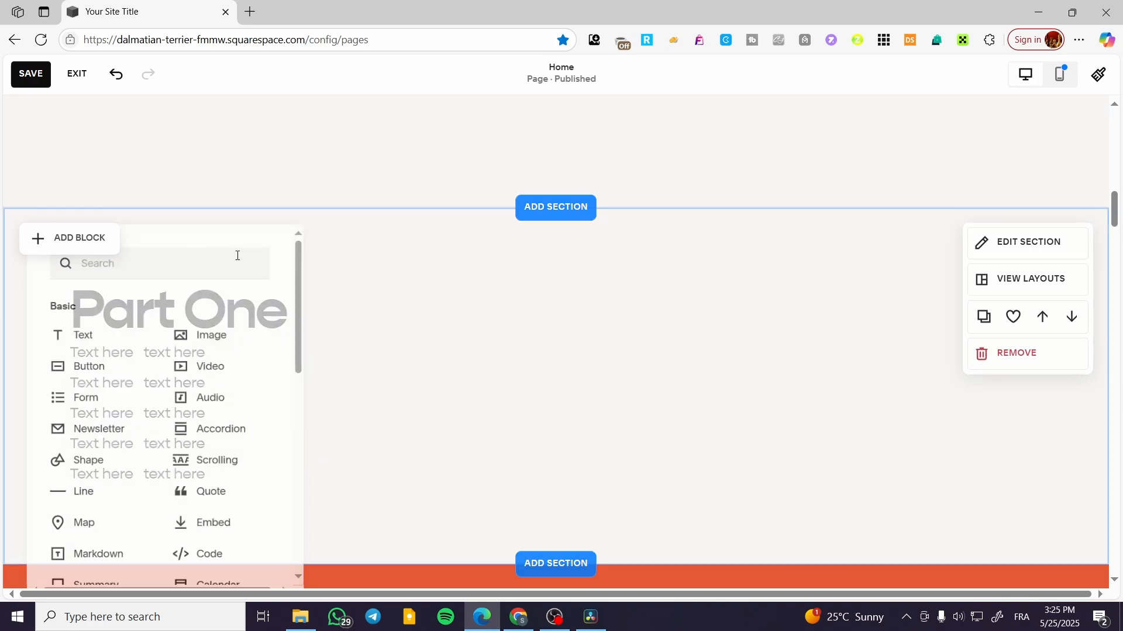
pyautogui.click(195, 344)
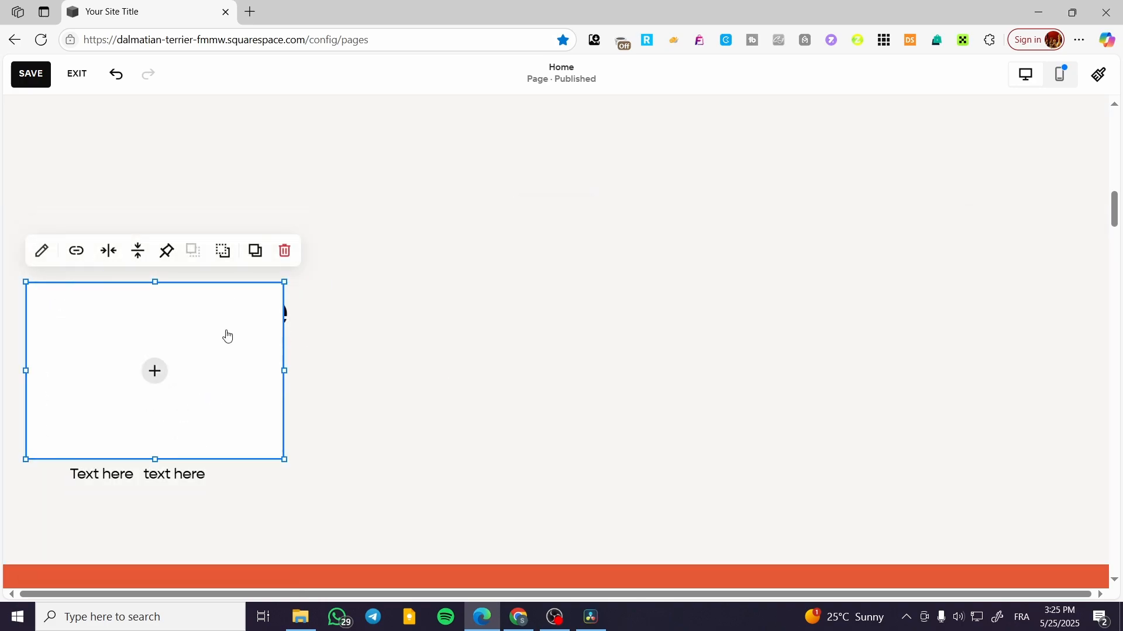
pyautogui.moveTo(213, 328); pyautogui.dragTo(781, 324)
pyautogui.moveTo(644, 369); pyautogui.dragTo(556, 374)
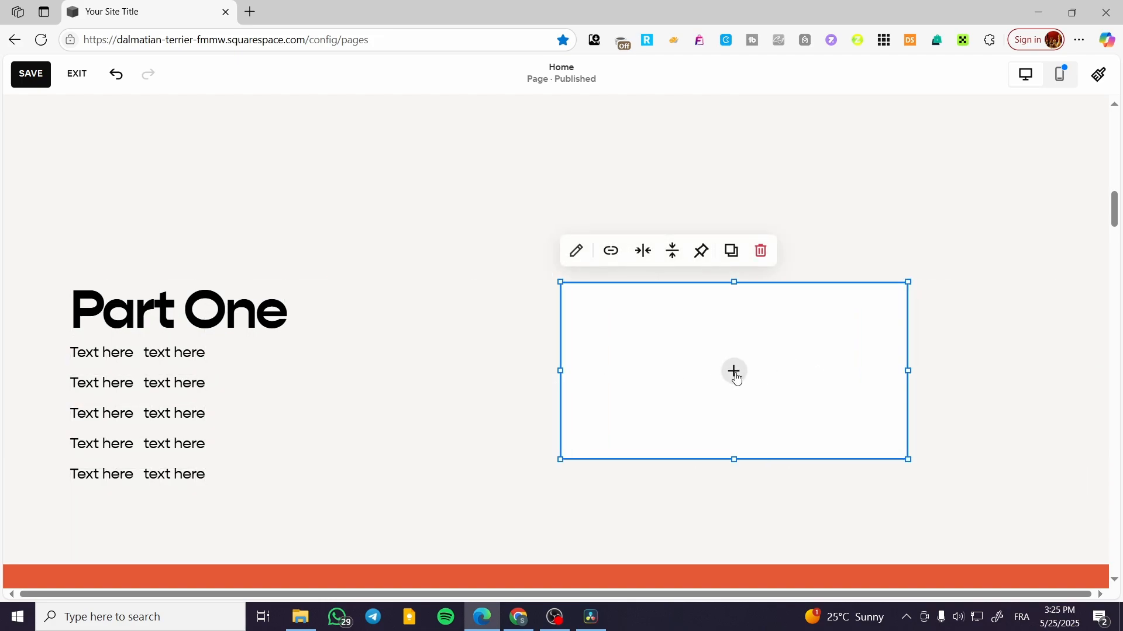
pyautogui.moveTo(733, 460); pyautogui.dragTo(728, 502)
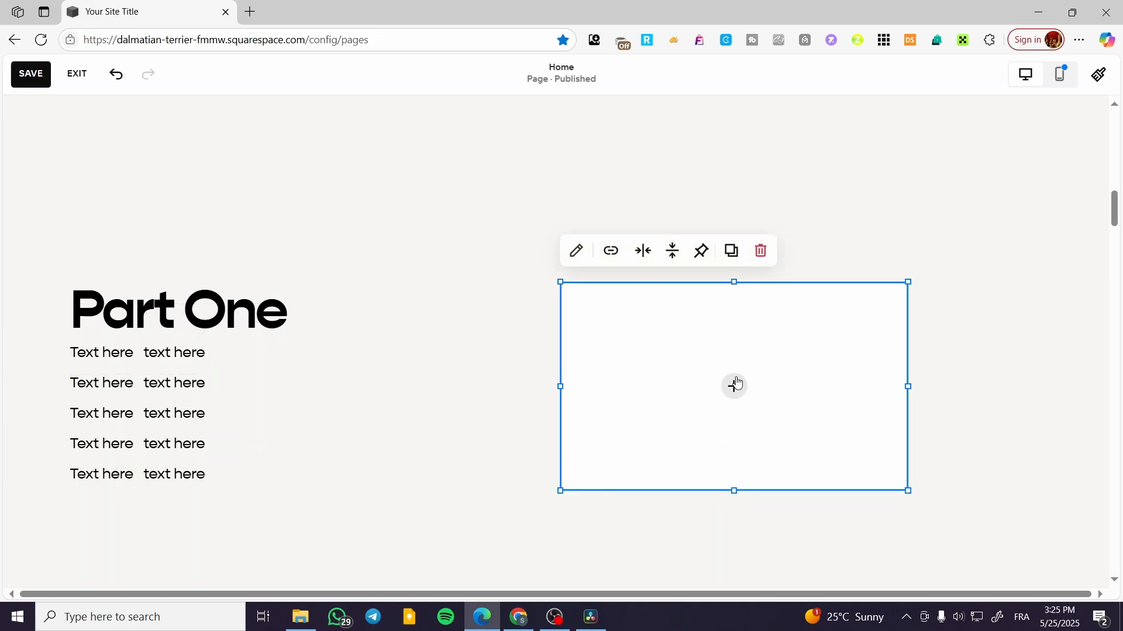
# Step: Fill the empty image block beside "Part One" with the clothing store photo unsplash-image-P3pI6xzovu0.jpg from the image library
pyautogui.click(734, 389)
pyautogui.click(731, 412)
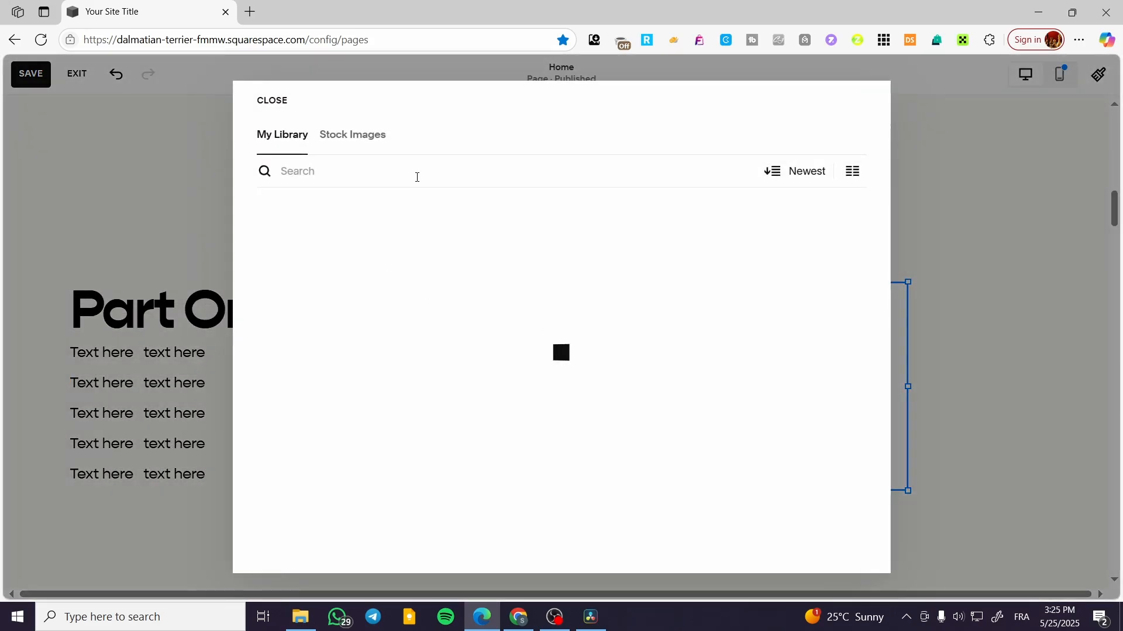
pyautogui.click(771, 273)
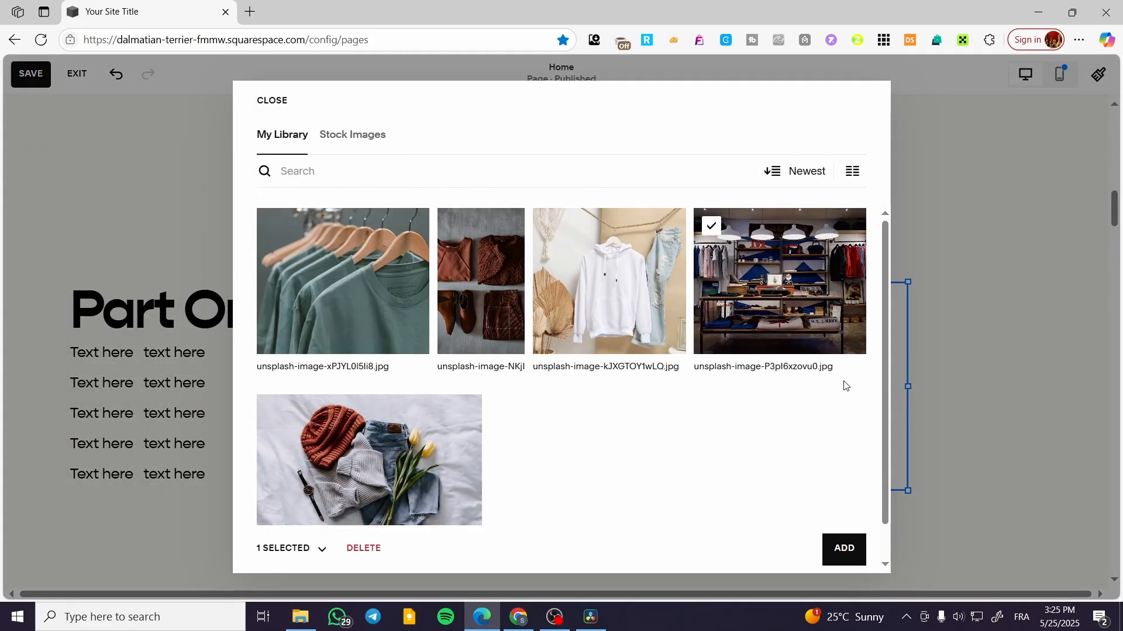
pyautogui.click(842, 558)
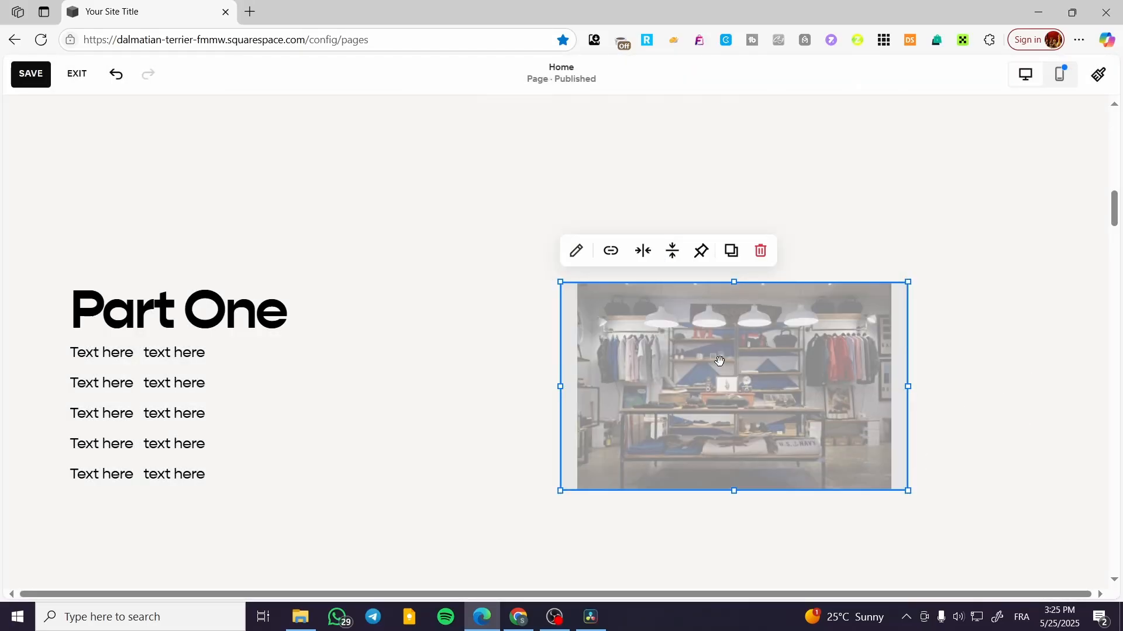
pyautogui.moveTo(719, 444); pyautogui.dragTo(733, 491)
pyautogui.click(719, 471)
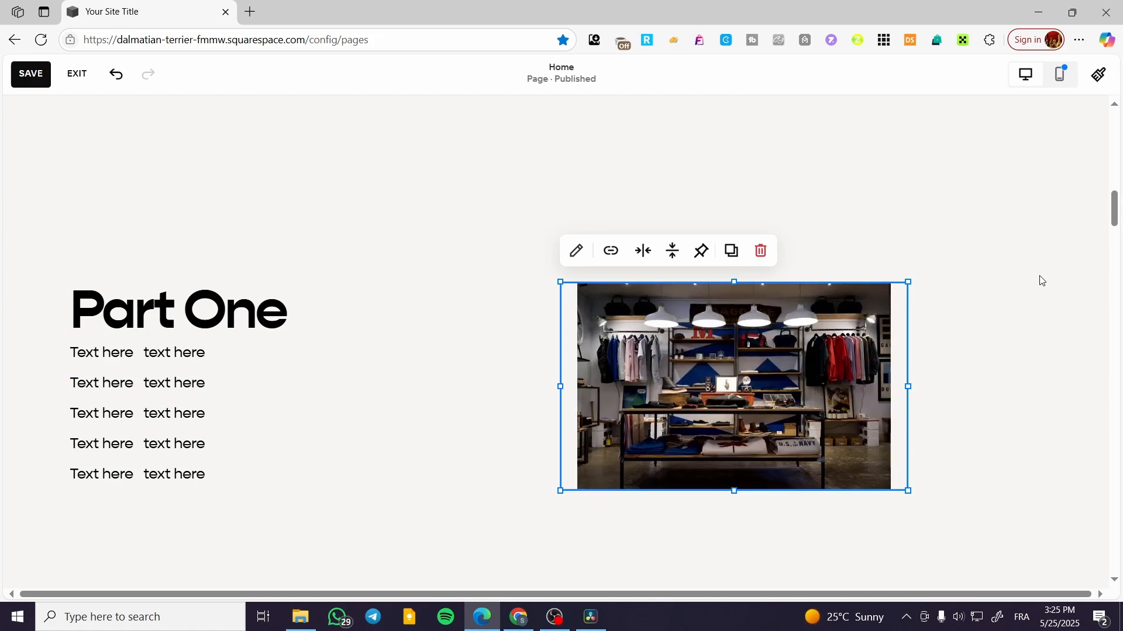
# Step: Set the design of the "Part One" image block to Fill
pyautogui.click(577, 250)
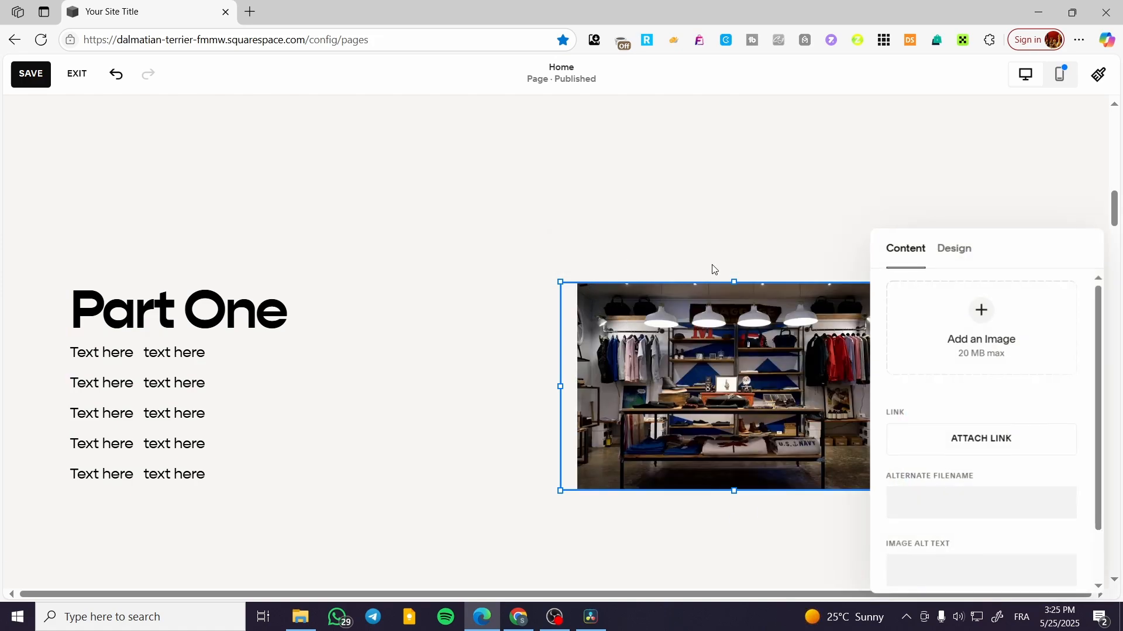
pyautogui.click(956, 249)
pyautogui.click(990, 314)
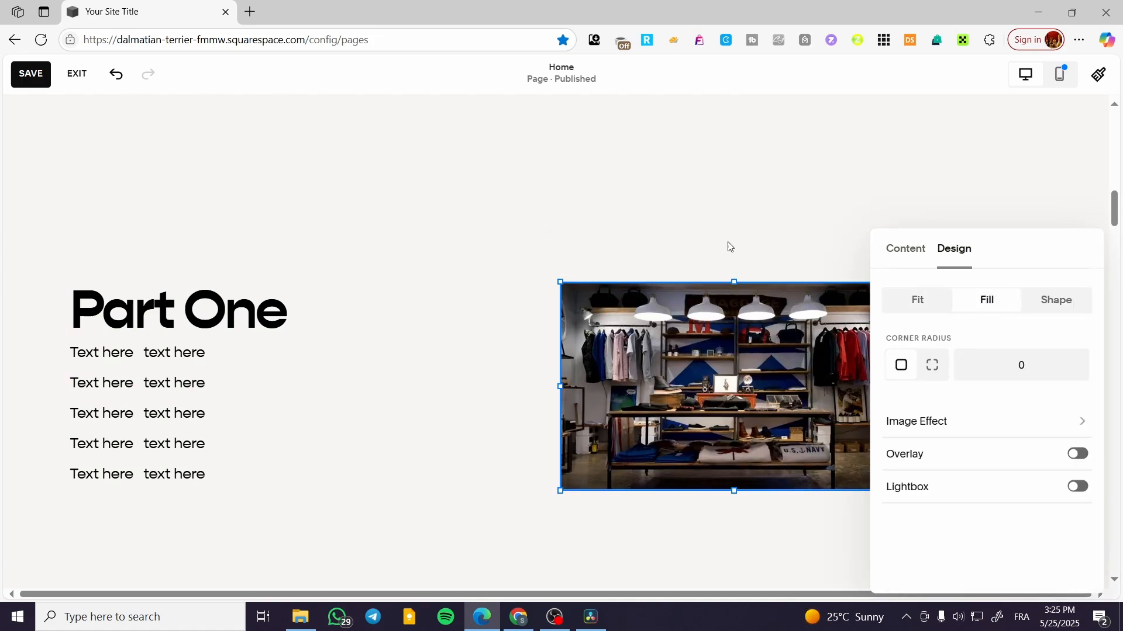
pyautogui.click(669, 252)
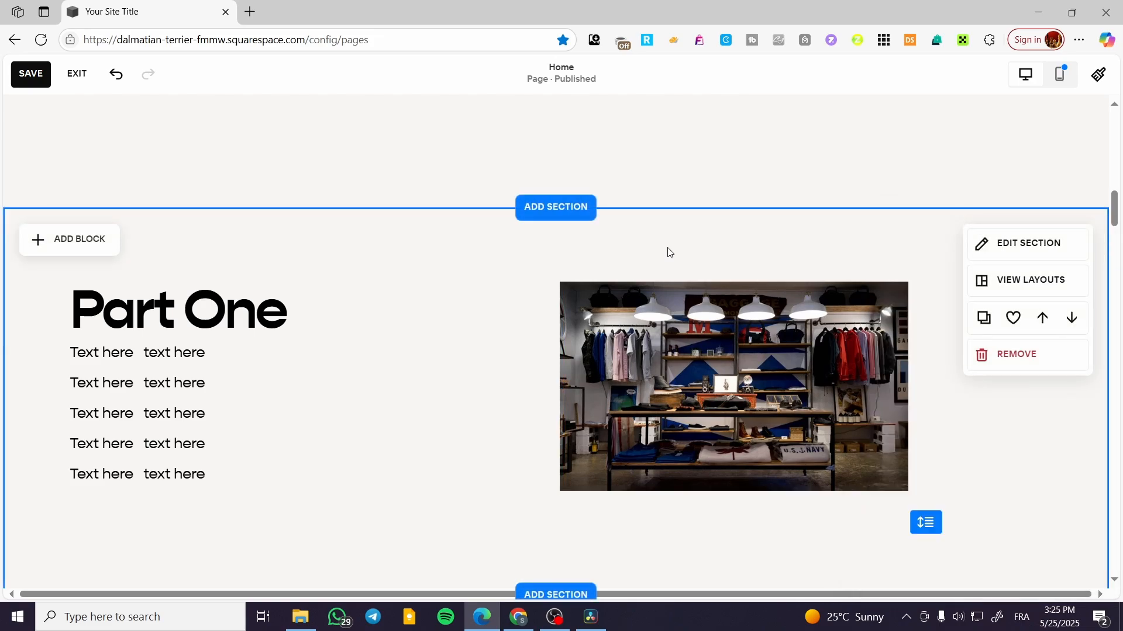
# Step: Duplicate the heading, text and image blocks of "Part One" together and place the copy directly below the originals, aligned with them
pyautogui.moveTo(924, 258); pyautogui.dragTo(127, 460)
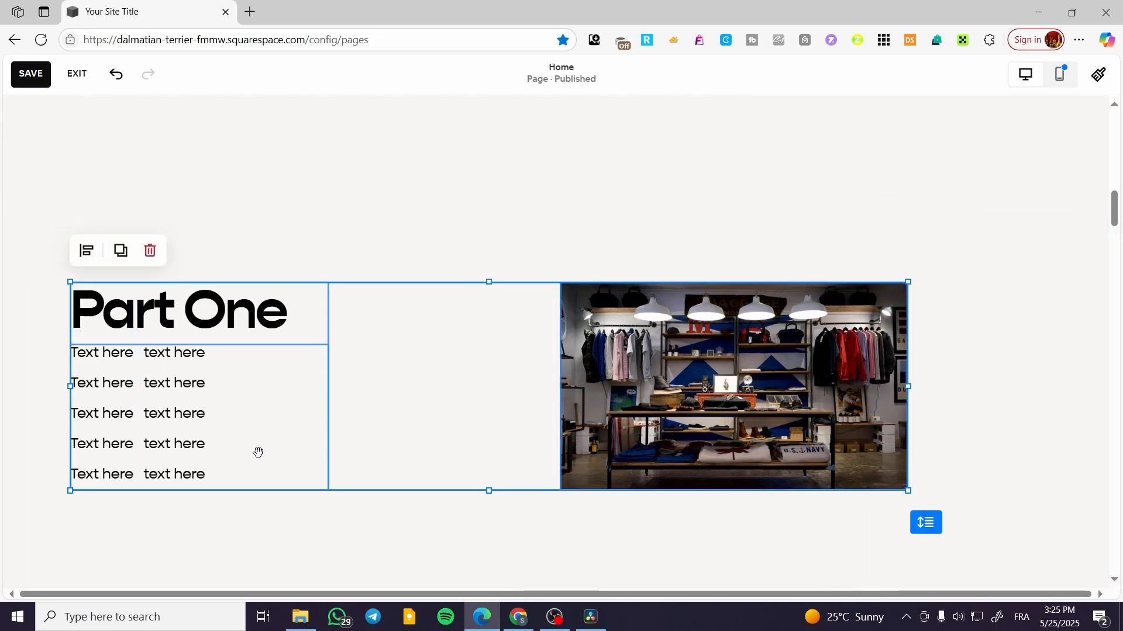
pyautogui.click(119, 252)
pyautogui.scroll(-3, 519, 214)
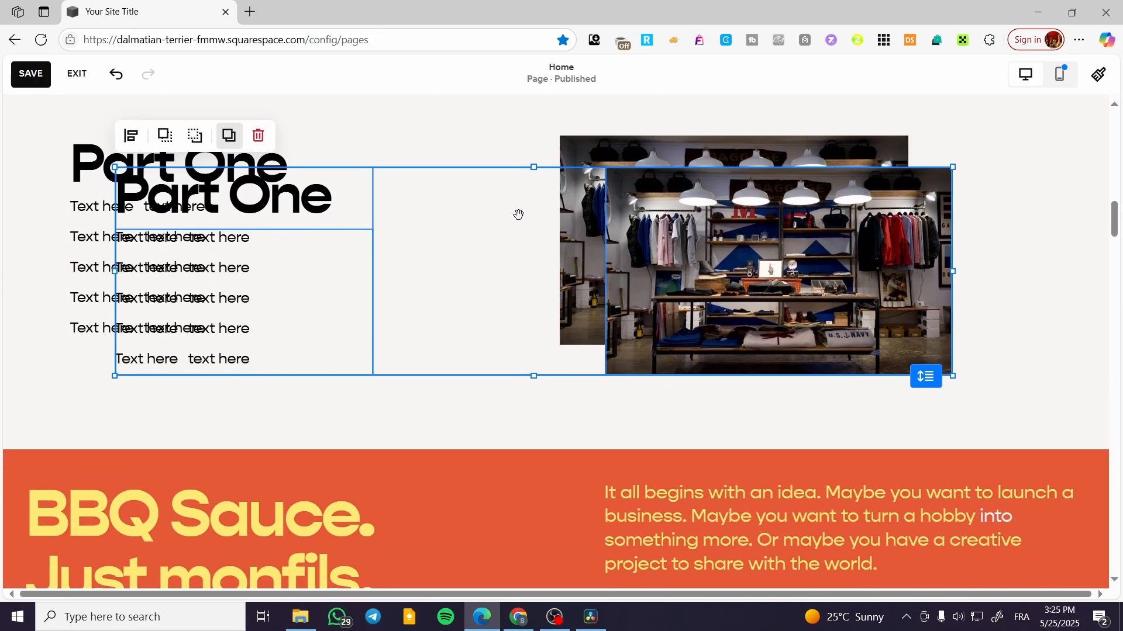
pyautogui.moveTo(449, 242); pyautogui.dragTo(393, 499)
# Step: Duplicate the copied block group again and place this third set below the second, leaving a wider gap between them
pyautogui.scroll(-5, 643, 339)
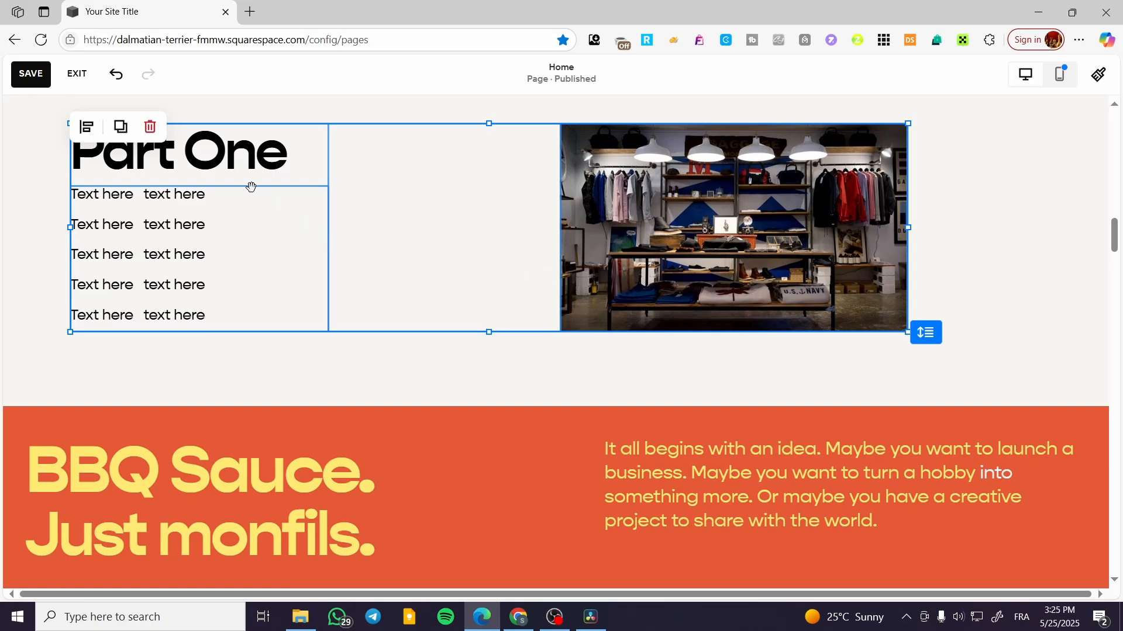
pyautogui.click(121, 126)
pyautogui.moveTo(498, 258); pyautogui.dragTo(447, 473)
pyautogui.scroll(3, 439, 419)
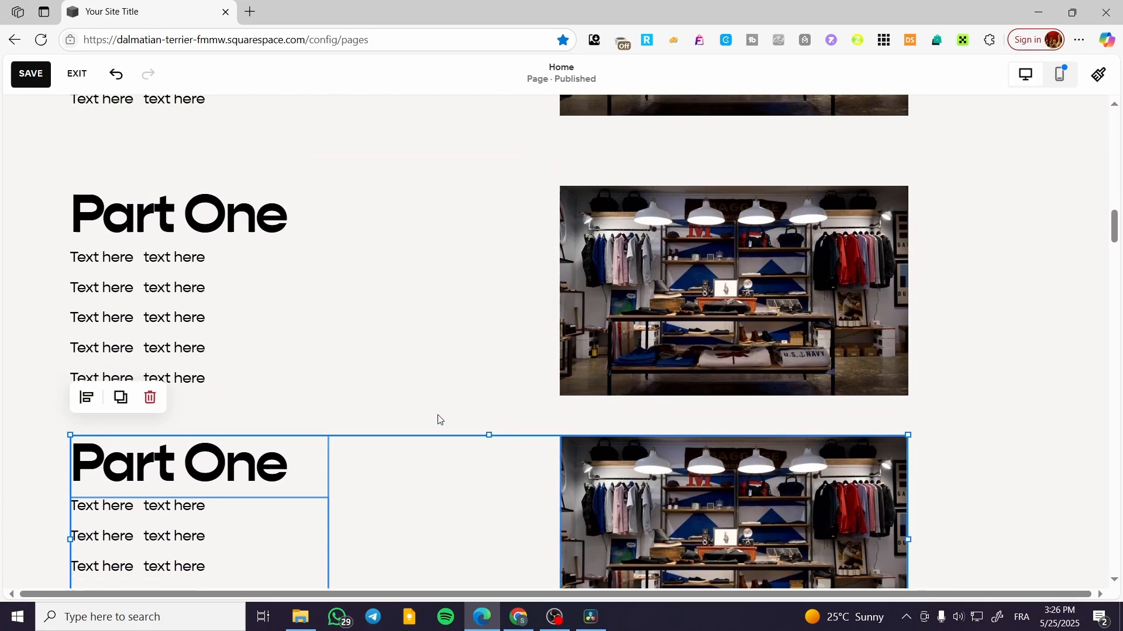
pyautogui.scroll(-3, 325, 373)
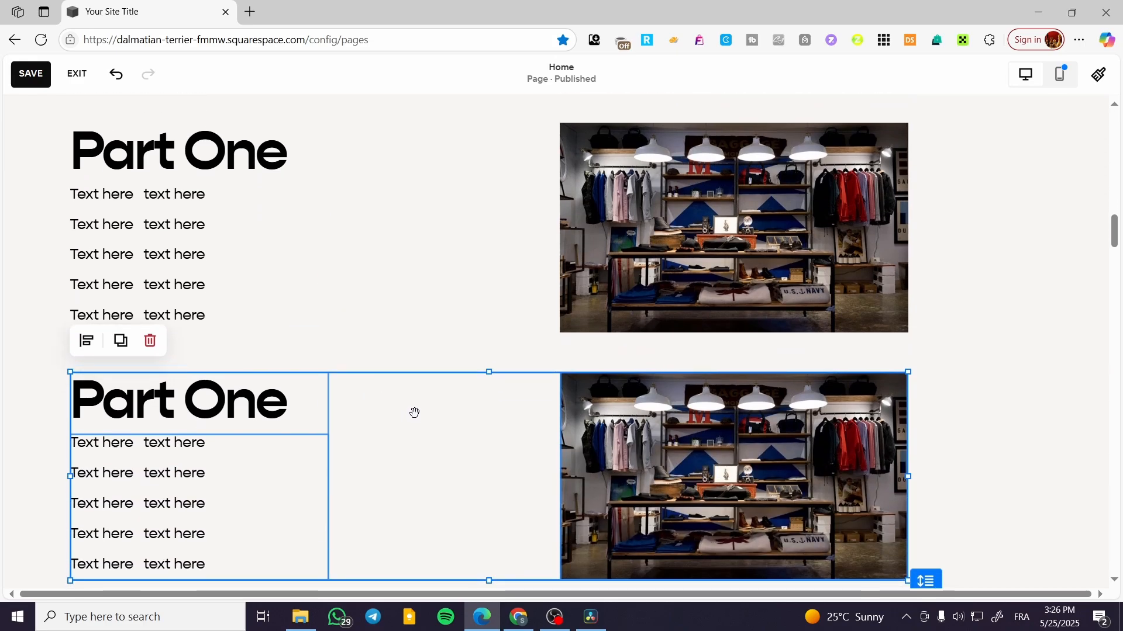
pyautogui.moveTo(413, 408); pyautogui.dragTo(419, 441)
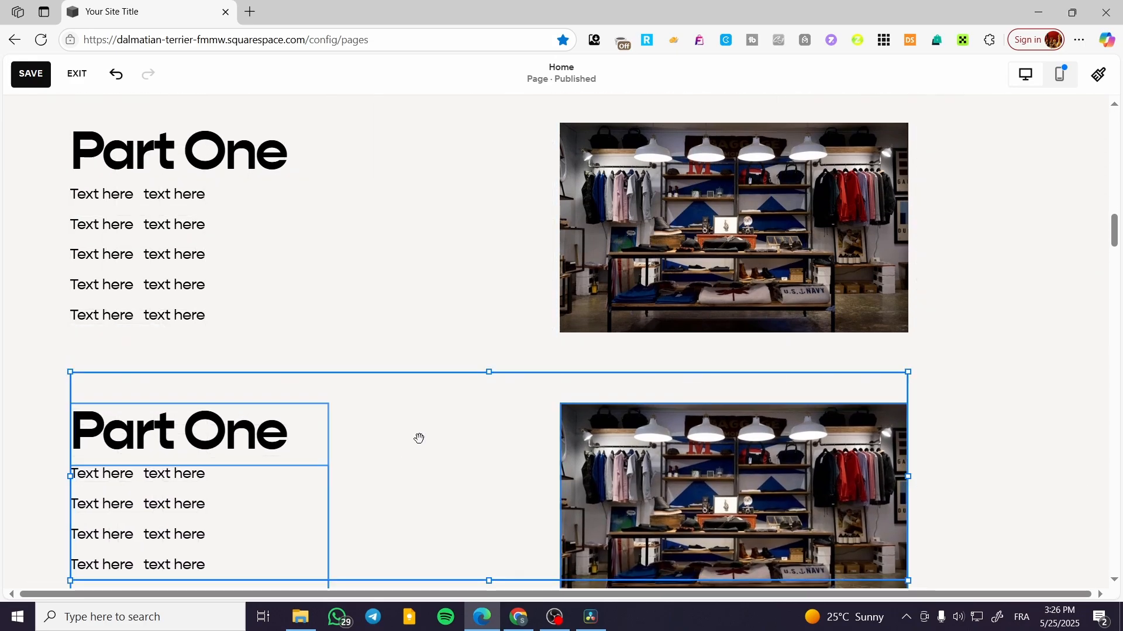
pyautogui.click(1030, 326)
# Step: Change the heading of the second block group to "Part Two"
pyautogui.scroll(-3, 586, 356)
pyautogui.scroll(4, 244, 283)
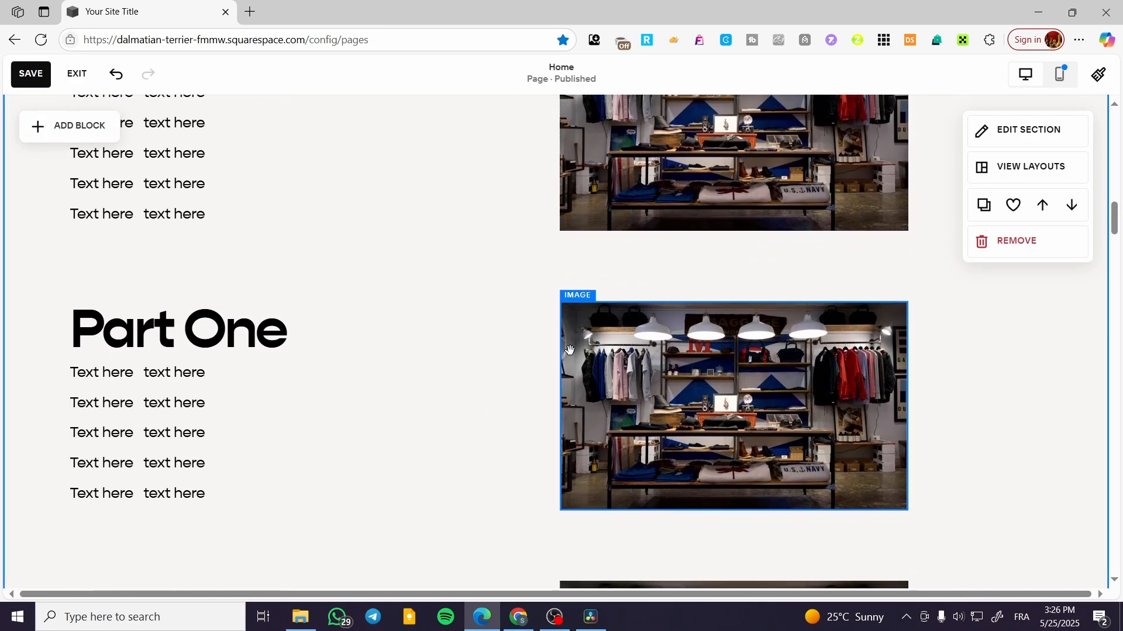
pyautogui.scroll(-3, 283, 416)
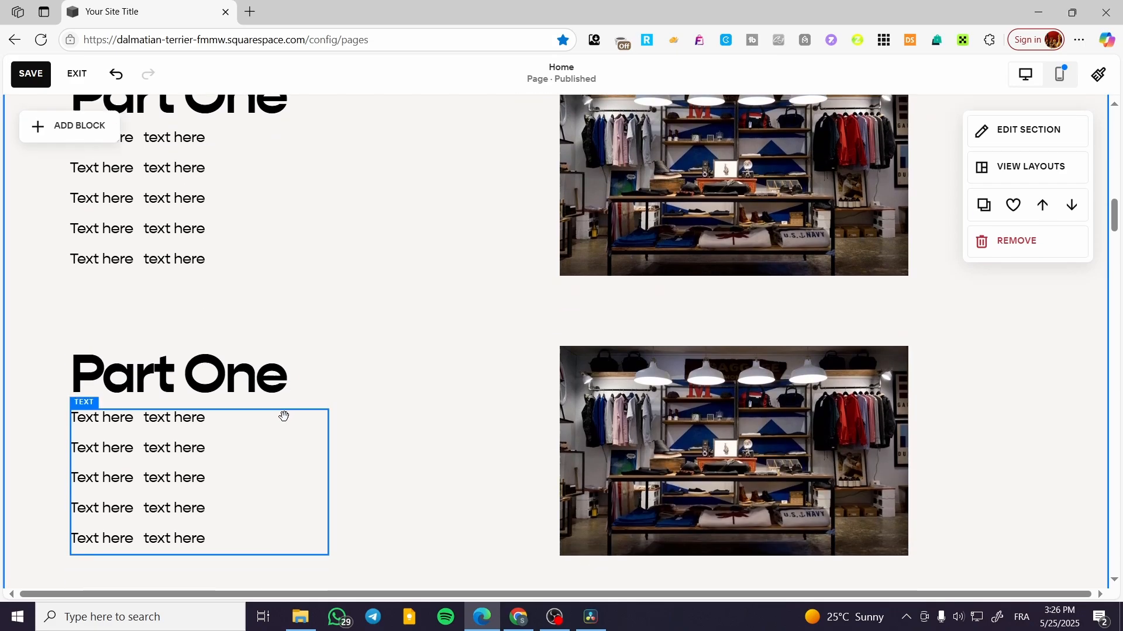
pyautogui.click(186, 371)
pyautogui.click(186, 372)
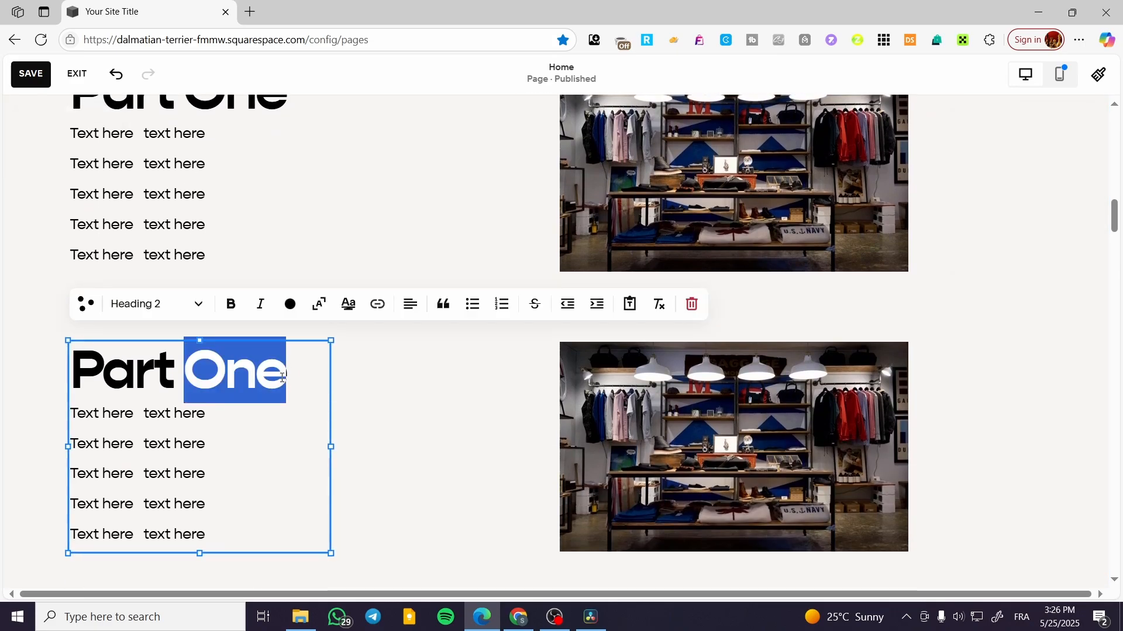
pyautogui.write('Two')
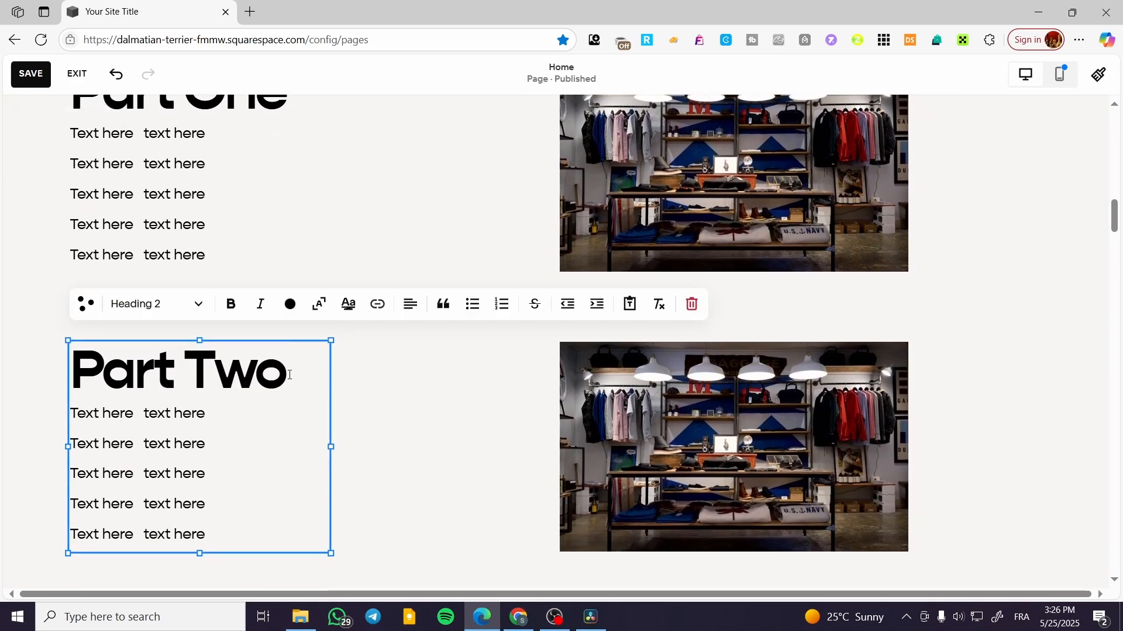
# Step: Change the heading of the third block group to "Part Three"
pyautogui.scroll(-5, 268, 334)
pyautogui.doubleClick(287, 288)
pyautogui.moveTo(287, 288); pyautogui.dragTo(201, 288)
pyautogui.write('Three')
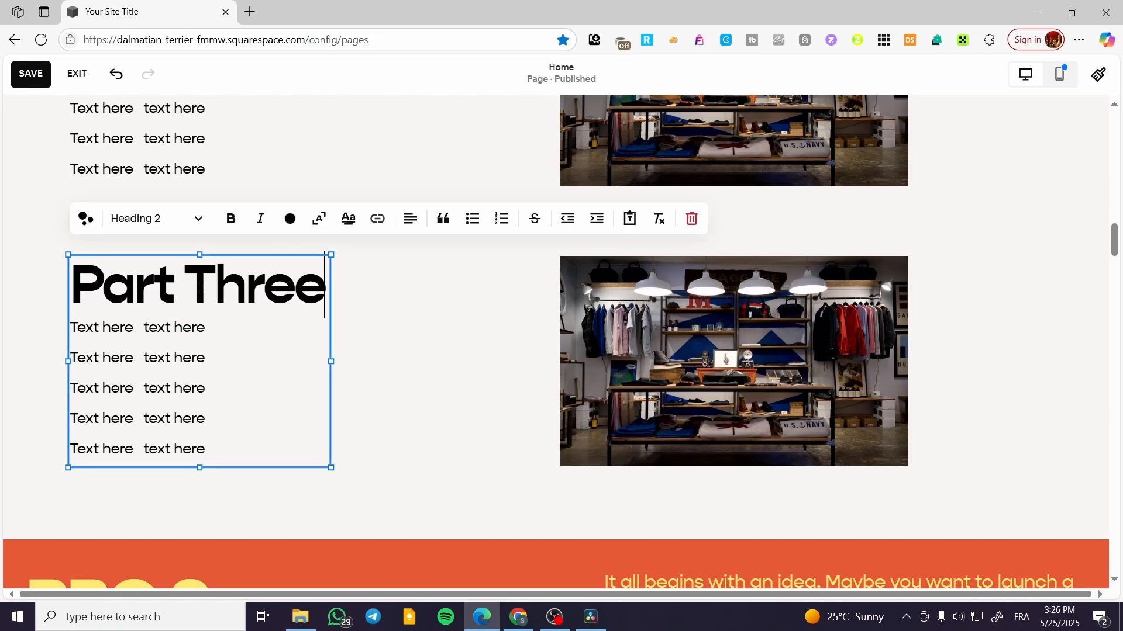
# Step: Replace the image beside "Part Two" with the white hoodie photo unsplash-image-kJXGTOY1wLQ.jpg from the image library
pyautogui.scroll(6, 523, 388)
pyautogui.click(784, 395)
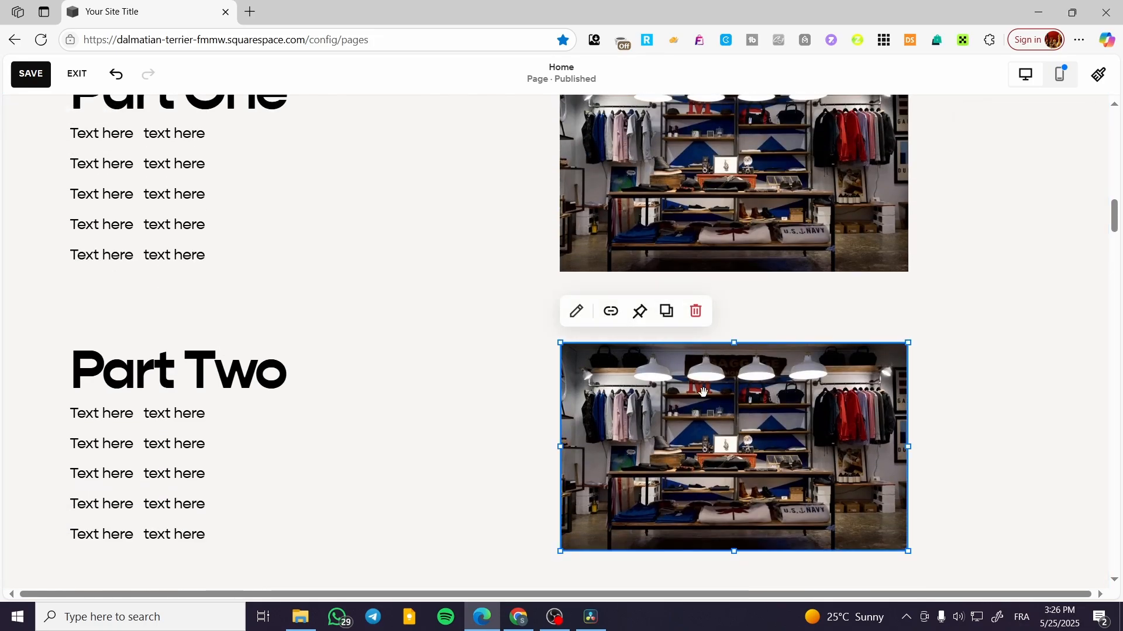
pyautogui.click(576, 309)
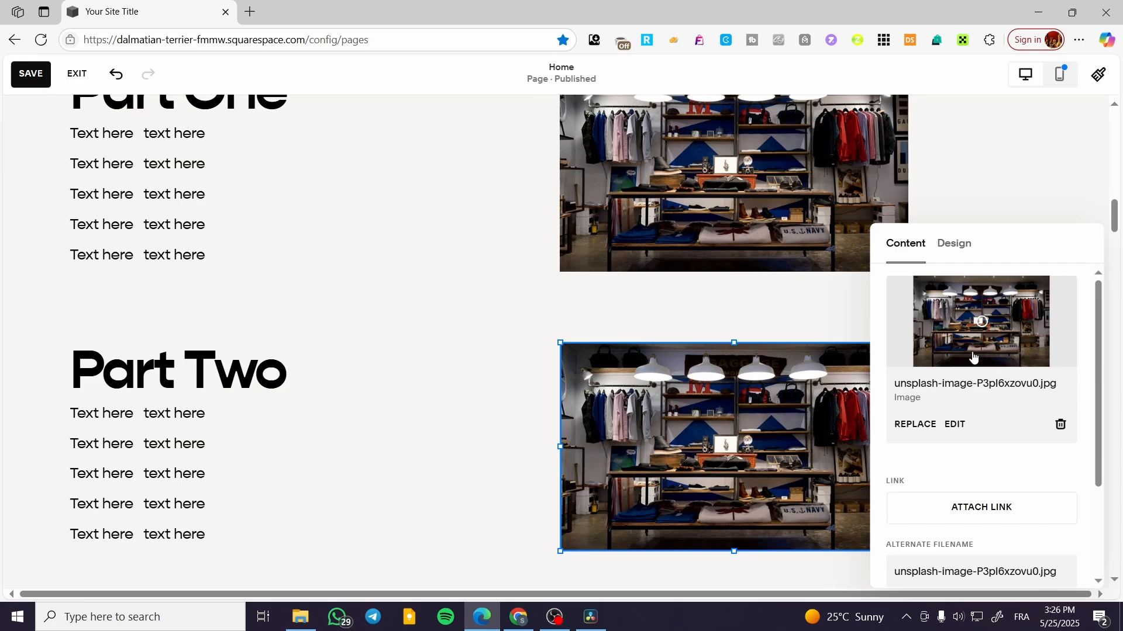
pyautogui.click(915, 424)
pyautogui.click(775, 289)
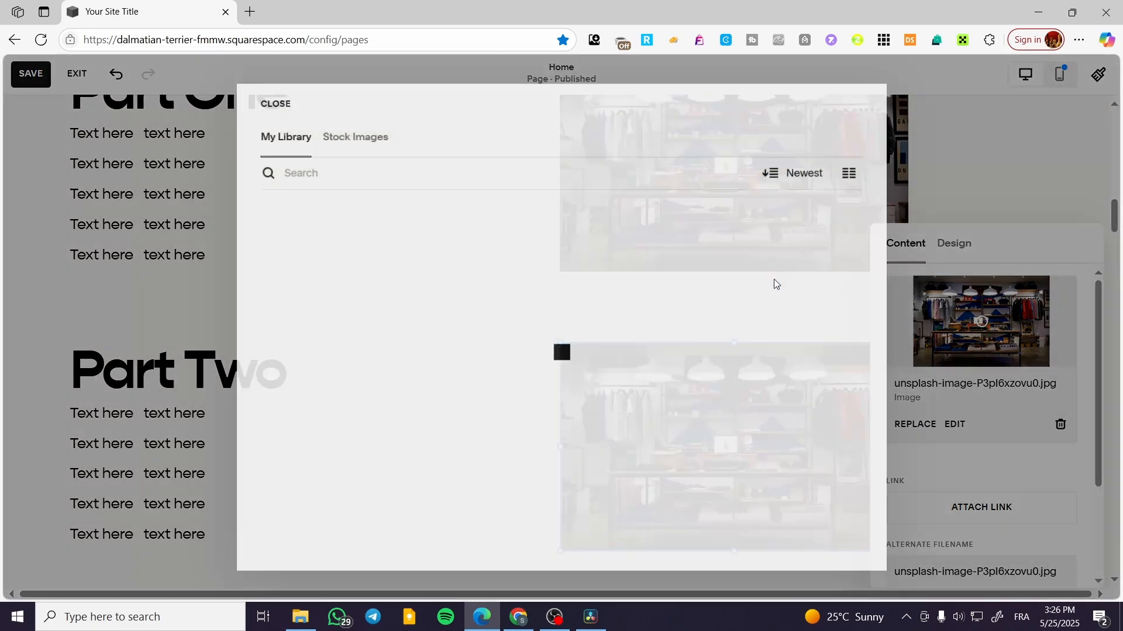
pyautogui.click(623, 309)
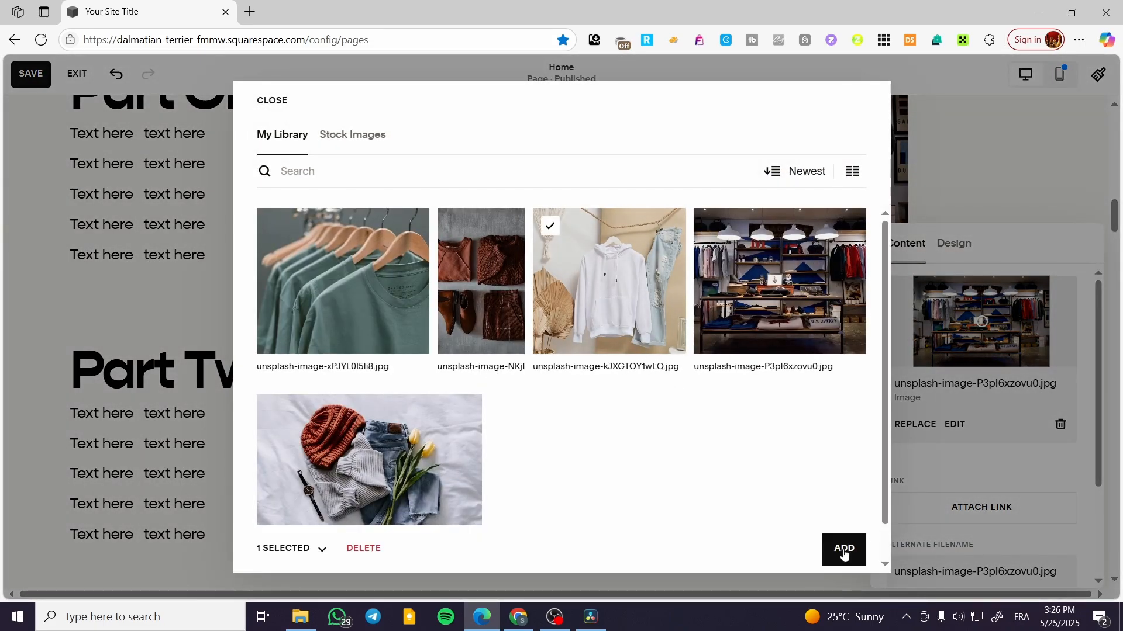
pyautogui.click(842, 549)
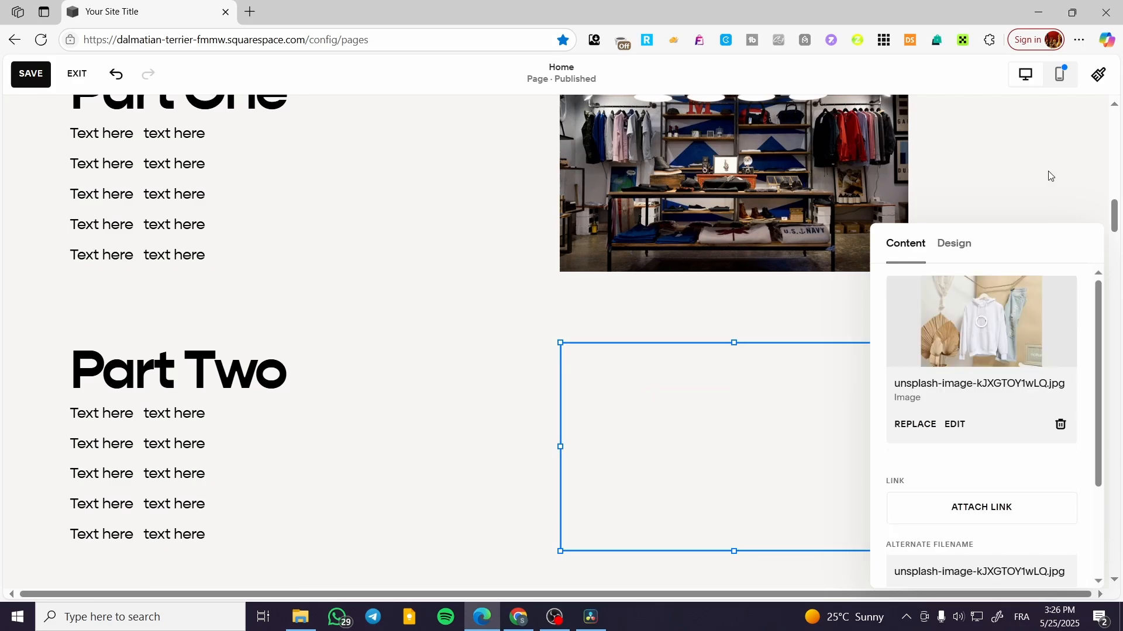
pyautogui.click(1044, 187)
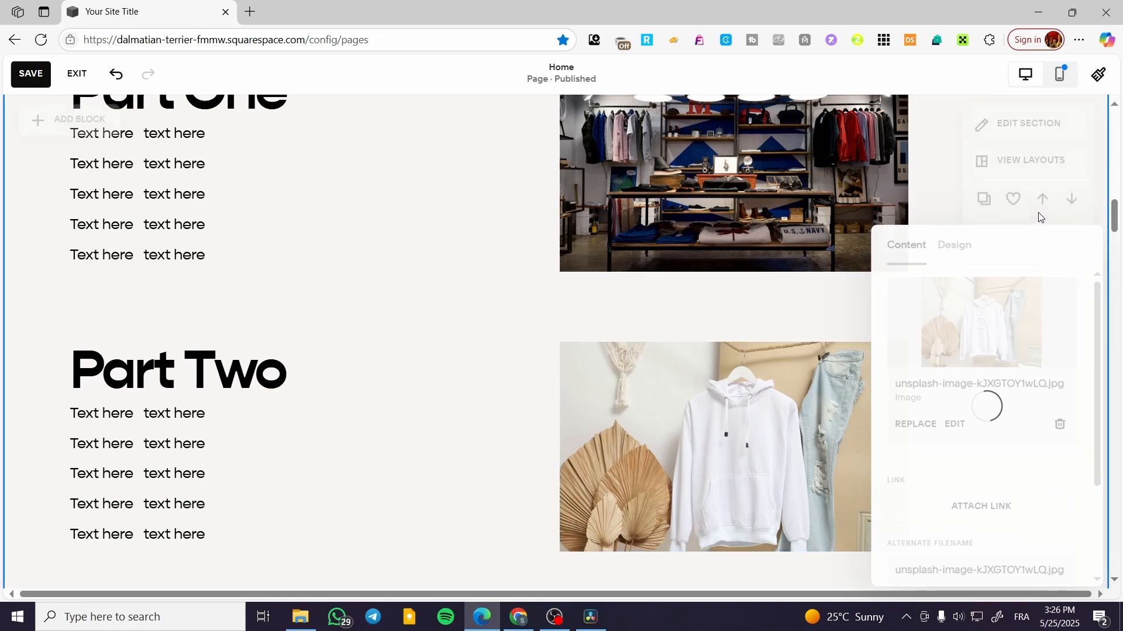
# Step: Replace the image beside "Part Three" with the green T-shirts photo unsplash-image-xPJYL0I5Ii8.jpg from the image library
pyautogui.scroll(-6, 746, 366)
pyautogui.click(747, 367)
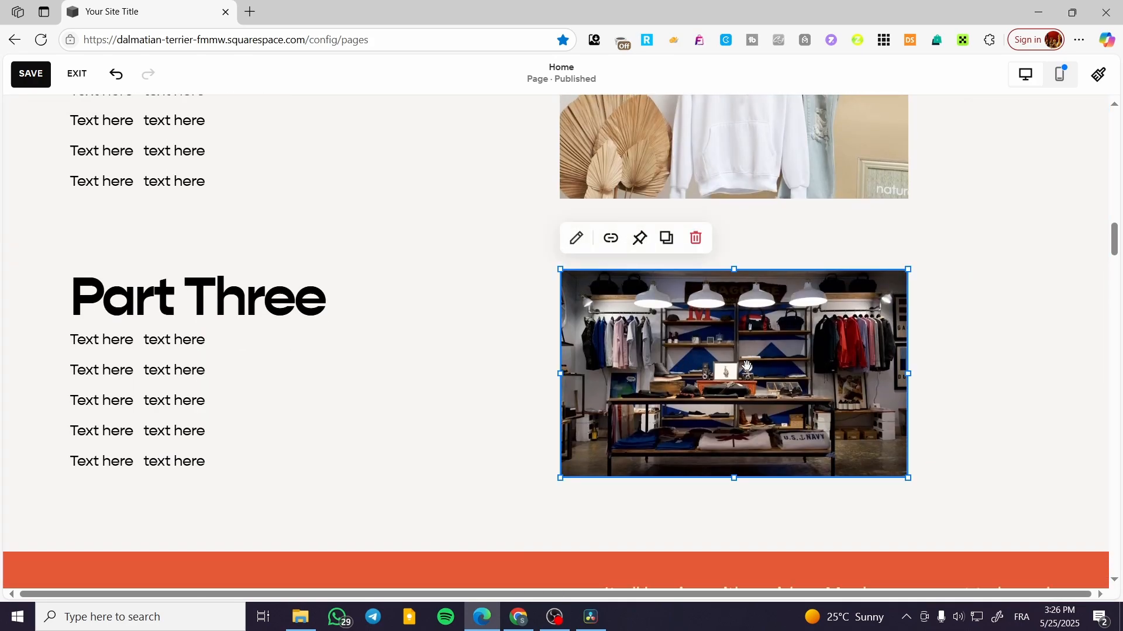
pyautogui.doubleClick(750, 406)
pyautogui.click(915, 431)
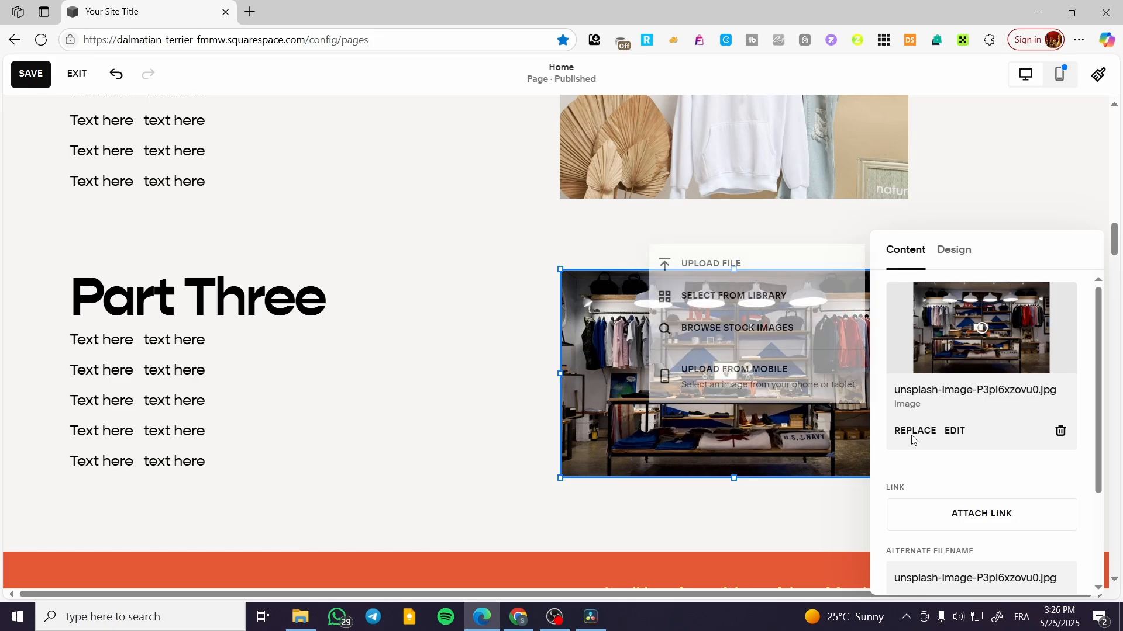
pyautogui.click(716, 308)
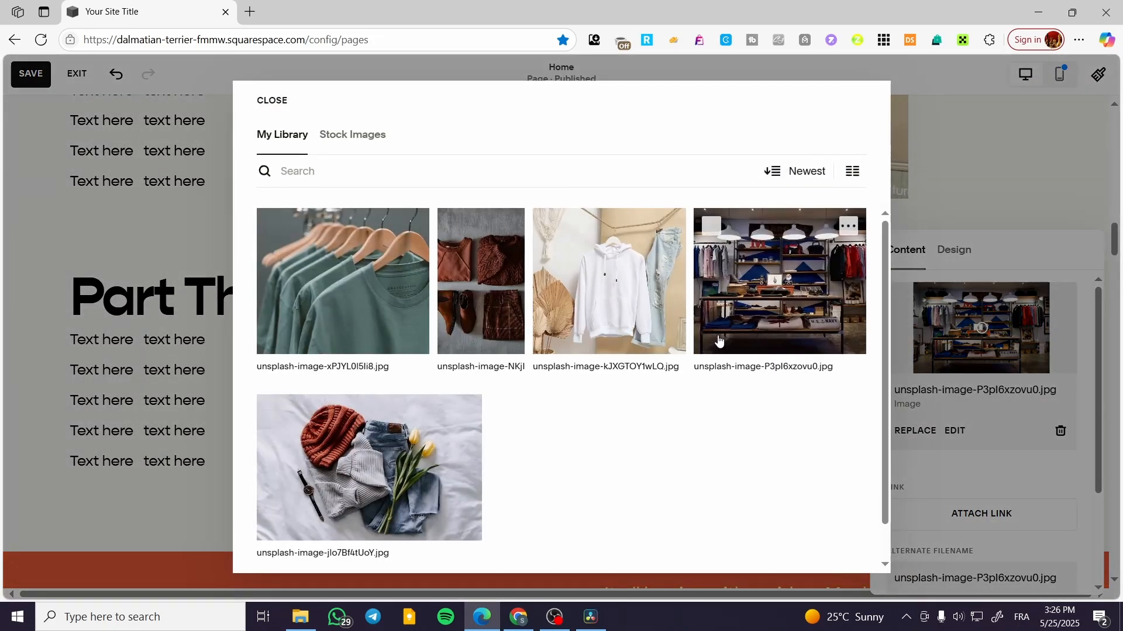
pyautogui.click(346, 304)
pyautogui.click(842, 550)
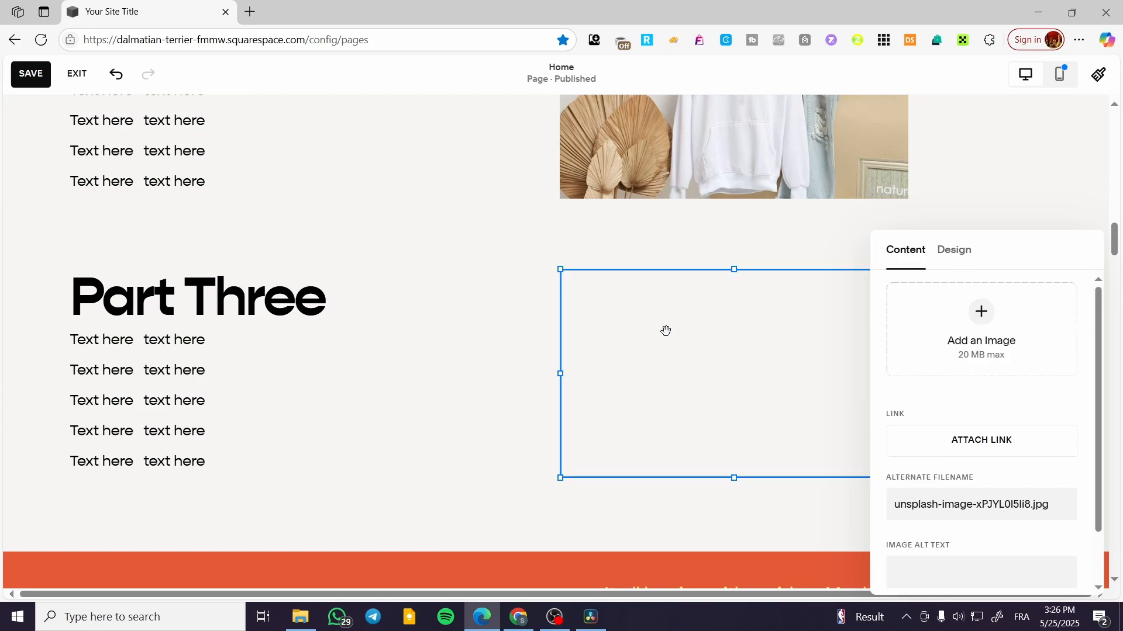
pyautogui.scroll(5, 438, 383)
pyautogui.click(1005, 175)
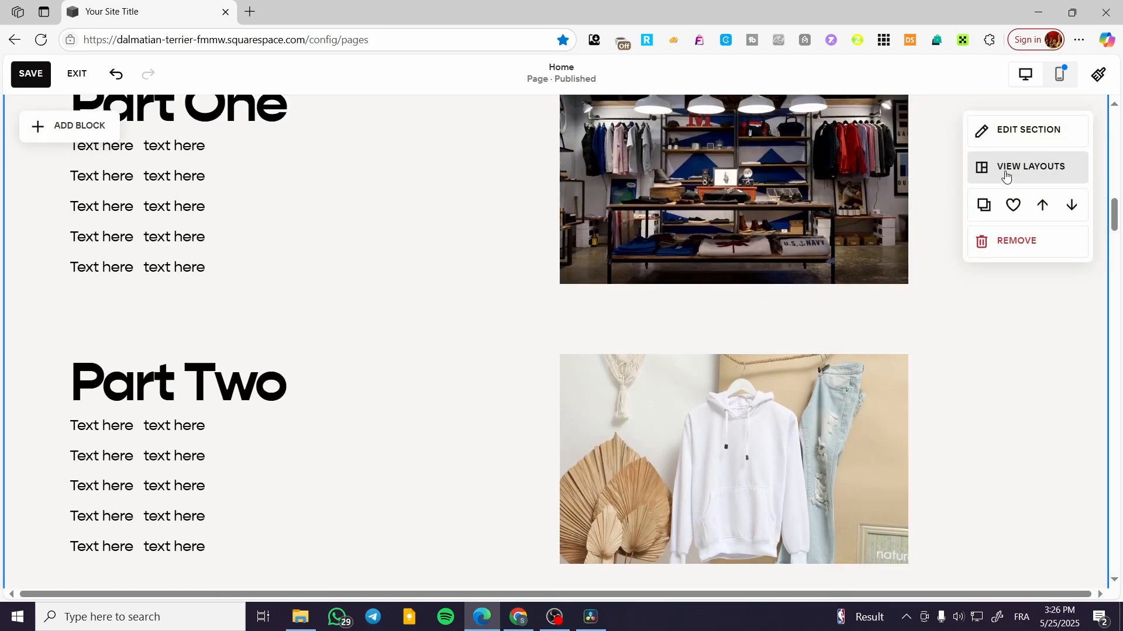
pyautogui.click(1005, 175)
pyautogui.click(1076, 165)
pyautogui.scroll(3, 411, 408)
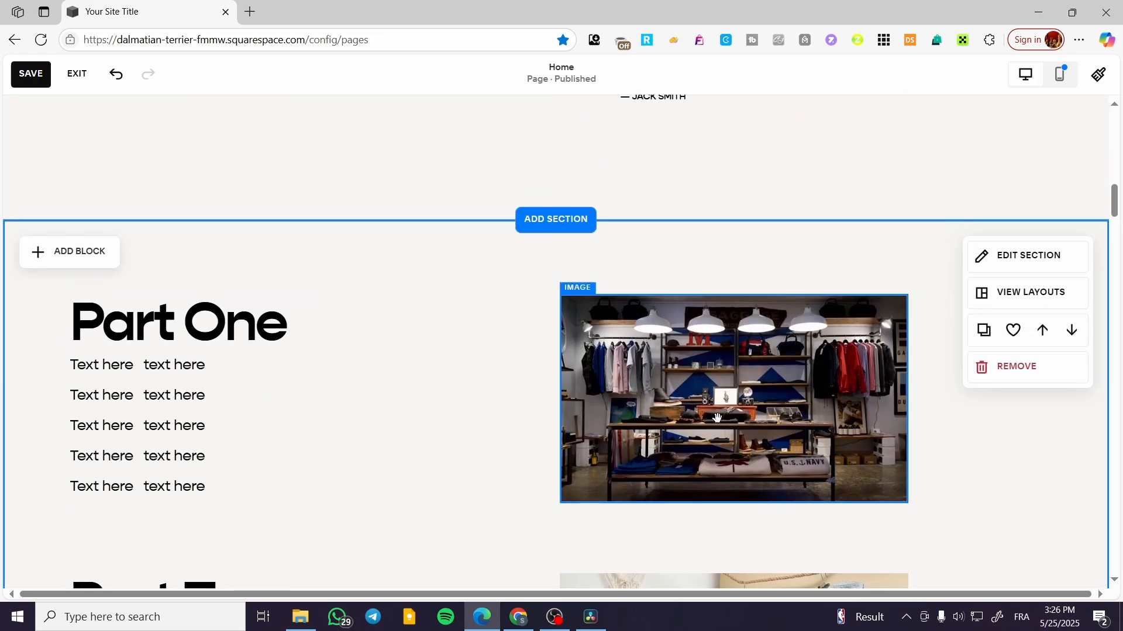
pyautogui.scroll(3, 384, 316)
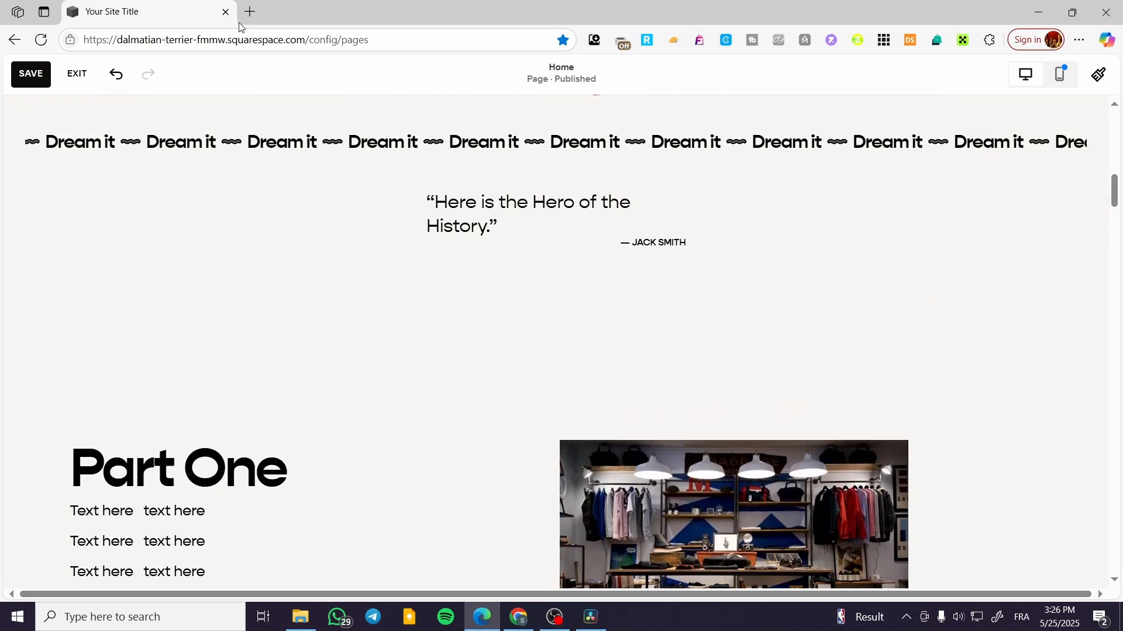
pyautogui.scroll(-4, 371, 300)
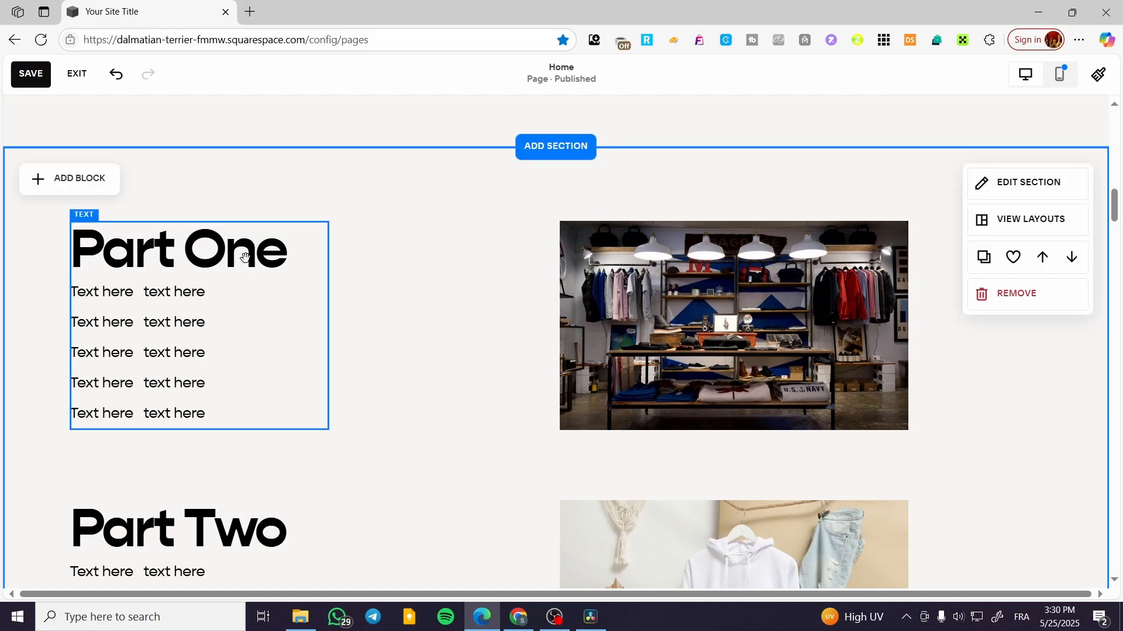
# Step: Pin the "Part One" heading block to the top with an offset of 20px
pyautogui.click(127, 258)
pyautogui.click(126, 257)
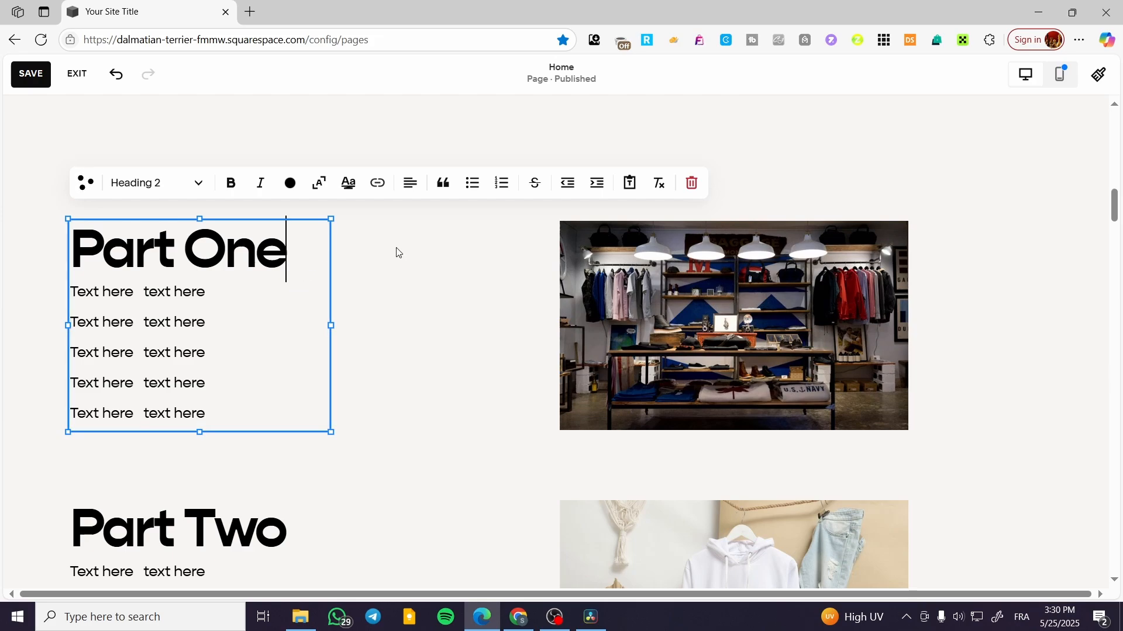
pyautogui.click(401, 228)
pyautogui.click(243, 244)
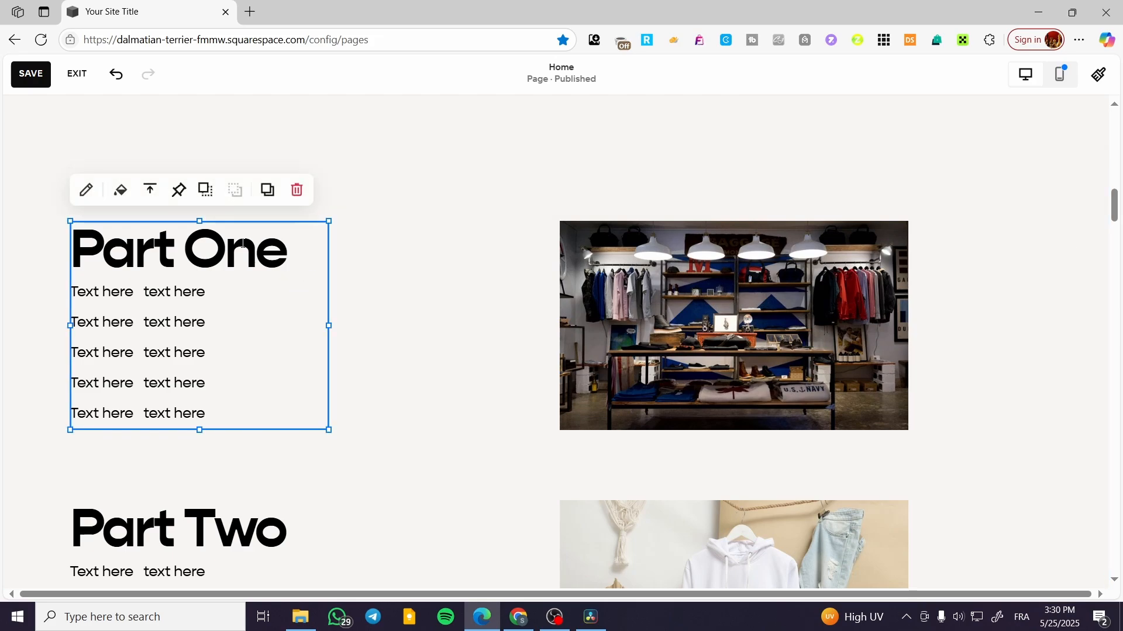
pyautogui.rightClick(179, 192)
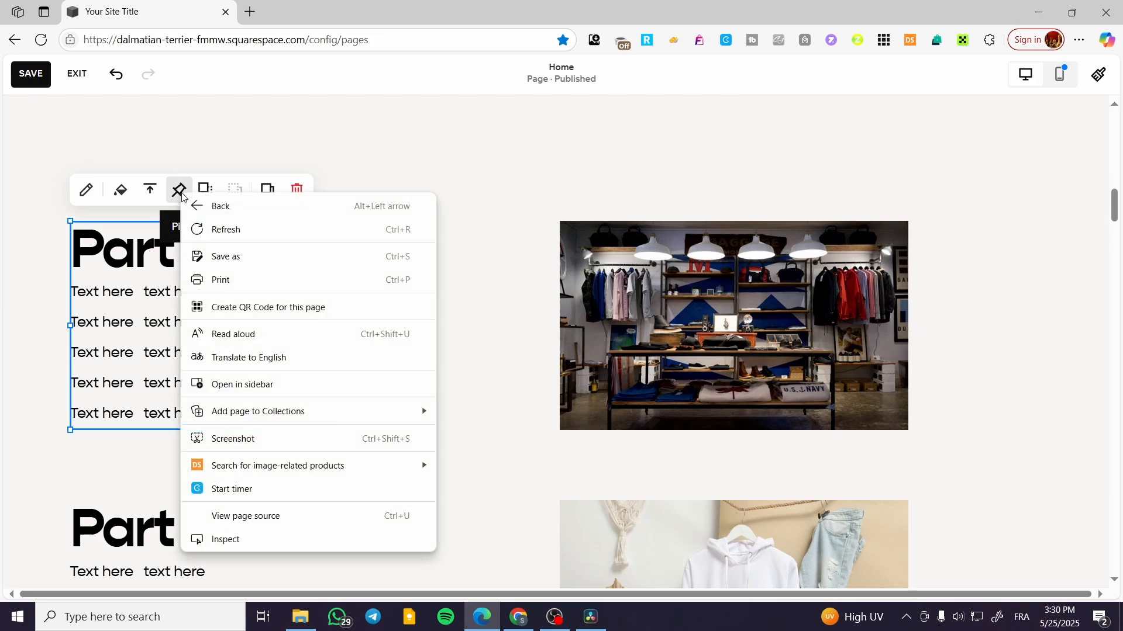
pyautogui.press('Escape')
pyautogui.click(178, 191)
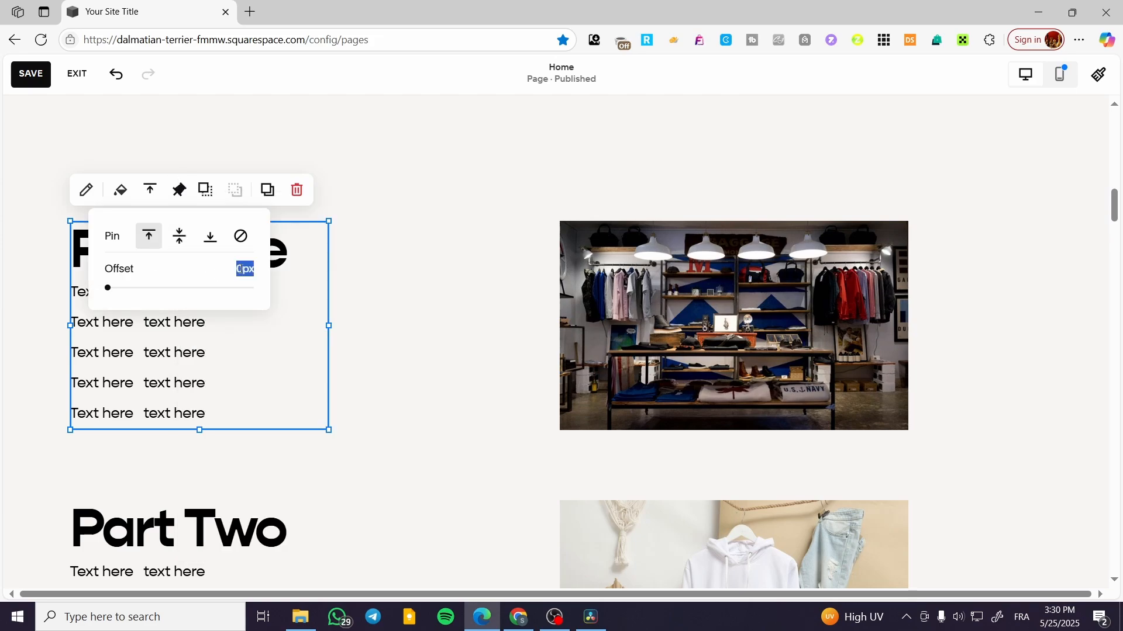
pyautogui.click(294, 271)
pyautogui.click(237, 266)
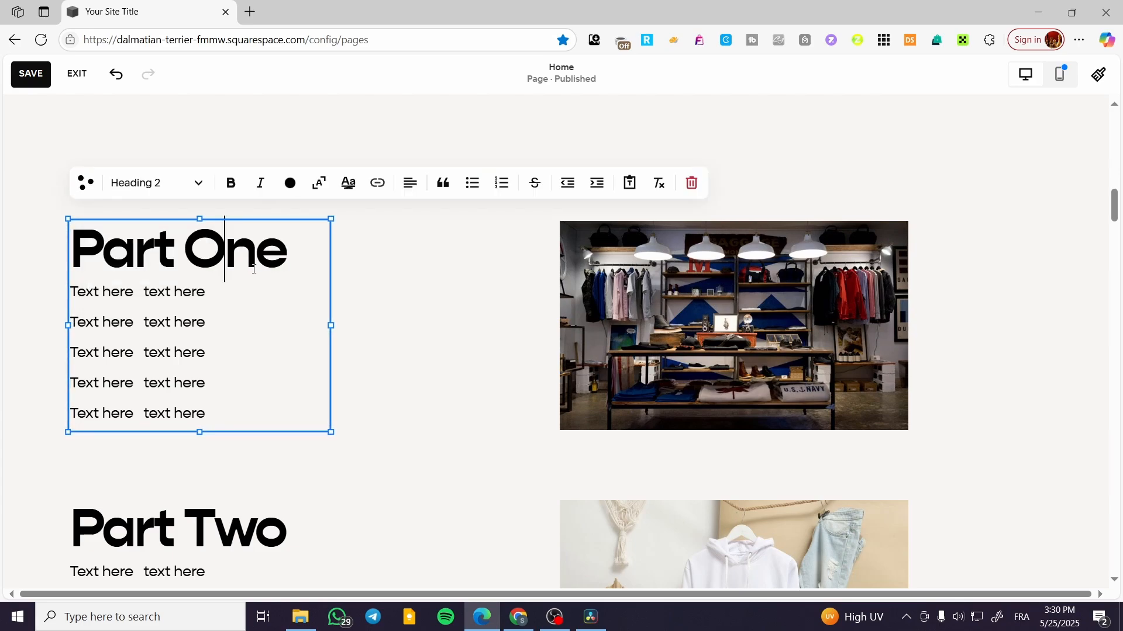
pyautogui.click(354, 293)
pyautogui.click(316, 298)
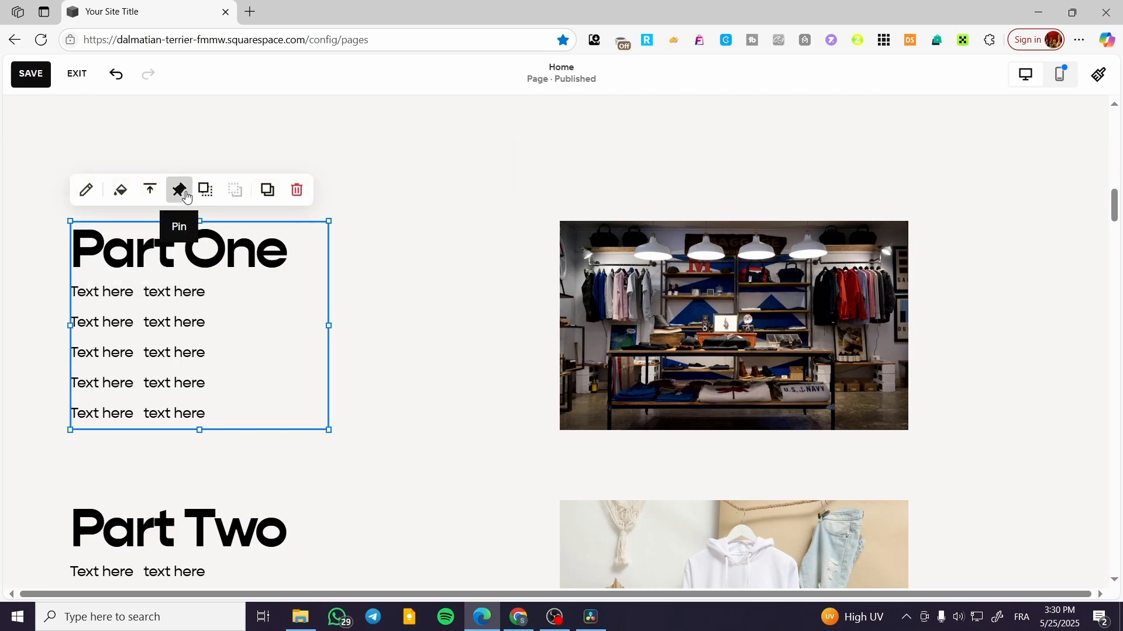
pyautogui.click(179, 190)
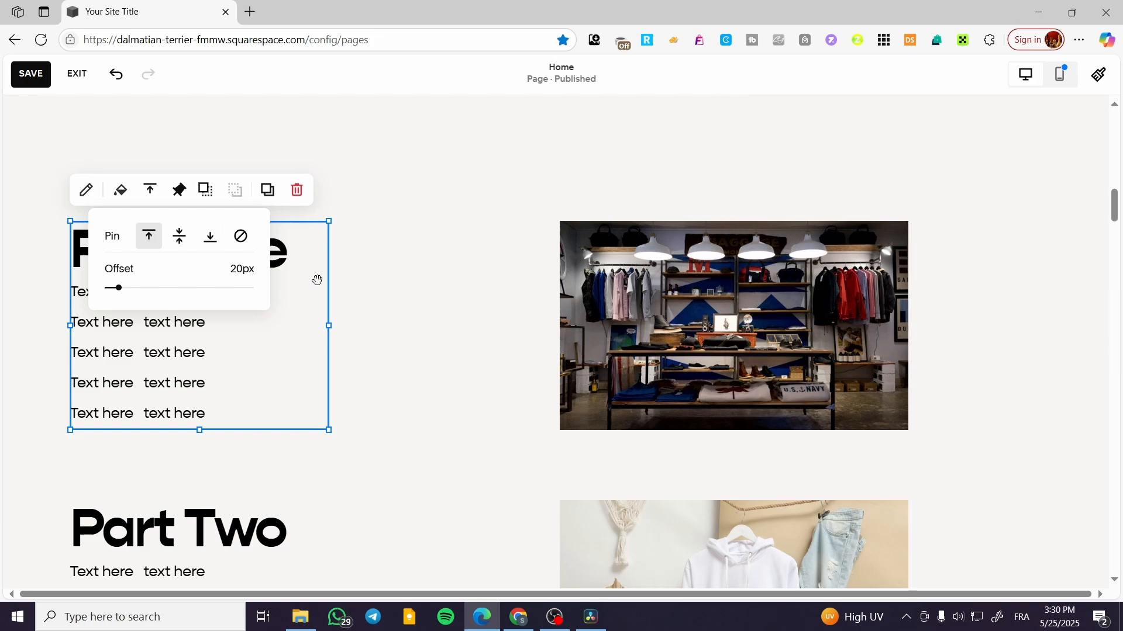
# Step: Pin the store photo beside "Part One" to the top with an offset of 20px
pyautogui.click(768, 316)
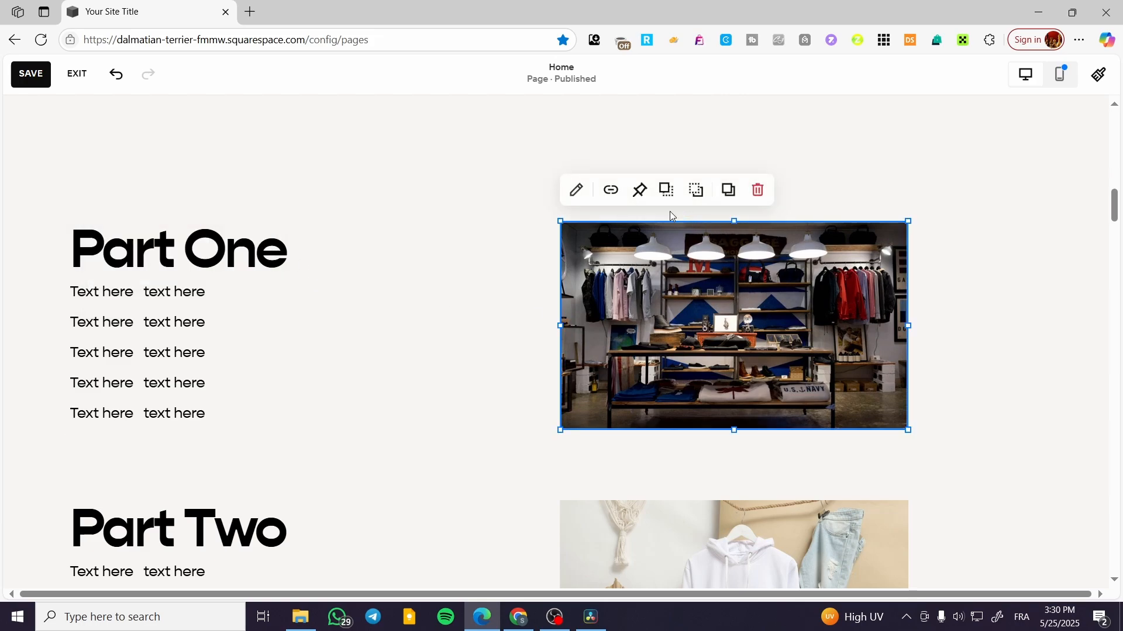
pyautogui.click(641, 199)
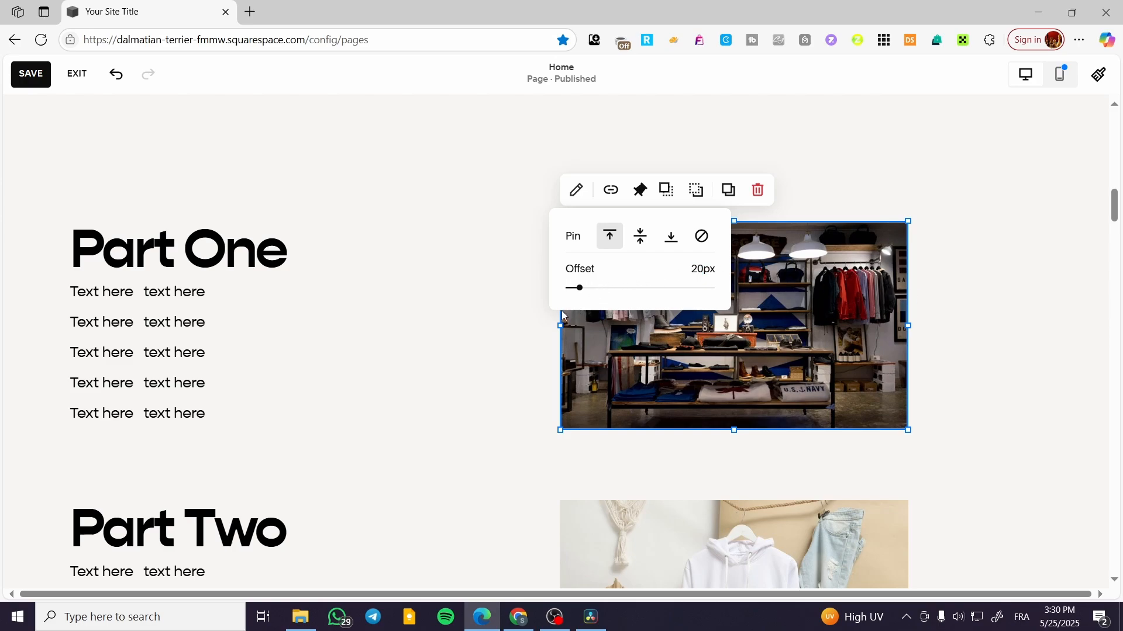
pyautogui.click(528, 337)
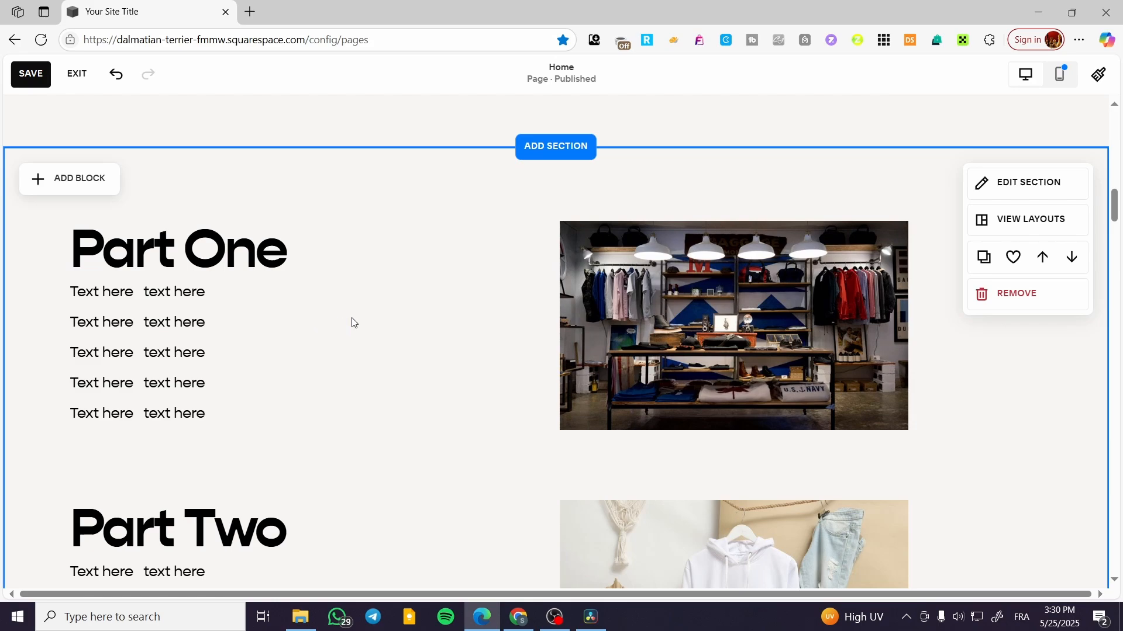
# Step: Scroll through the section to examine how the pinned "Part One" heading and image behave against the unpinned blocks
pyautogui.scroll(-2, 352, 321)
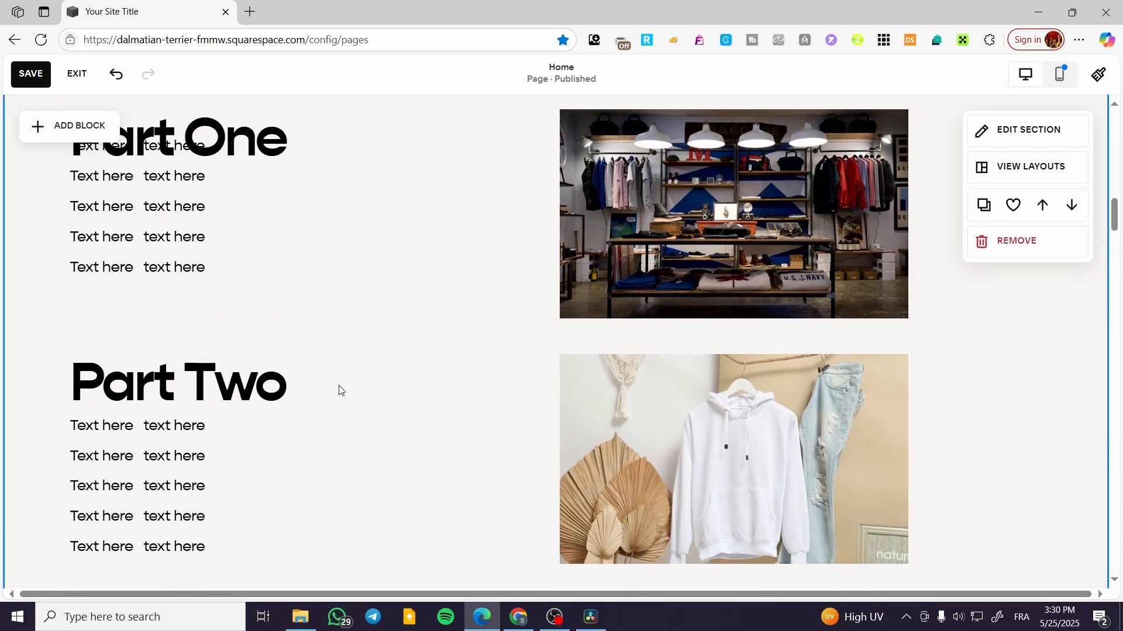
pyautogui.scroll(1, 224, 277)
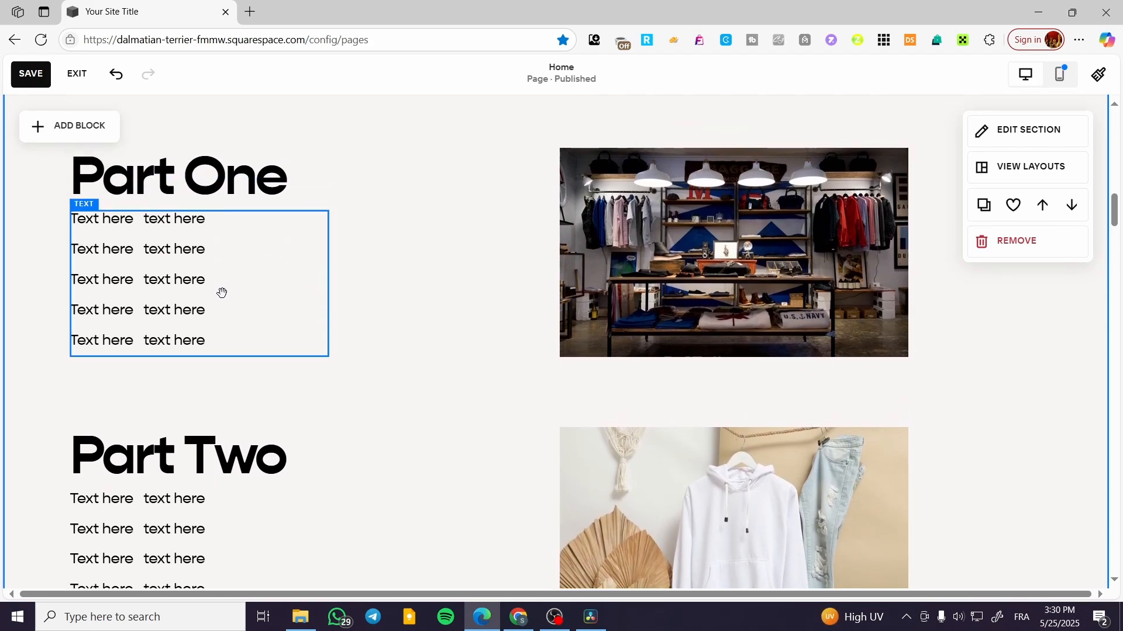
pyautogui.scroll(-2, 223, 292)
pyautogui.scroll(2, 220, 290)
pyautogui.scroll(-4, 197, 251)
pyautogui.scroll(4, 197, 253)
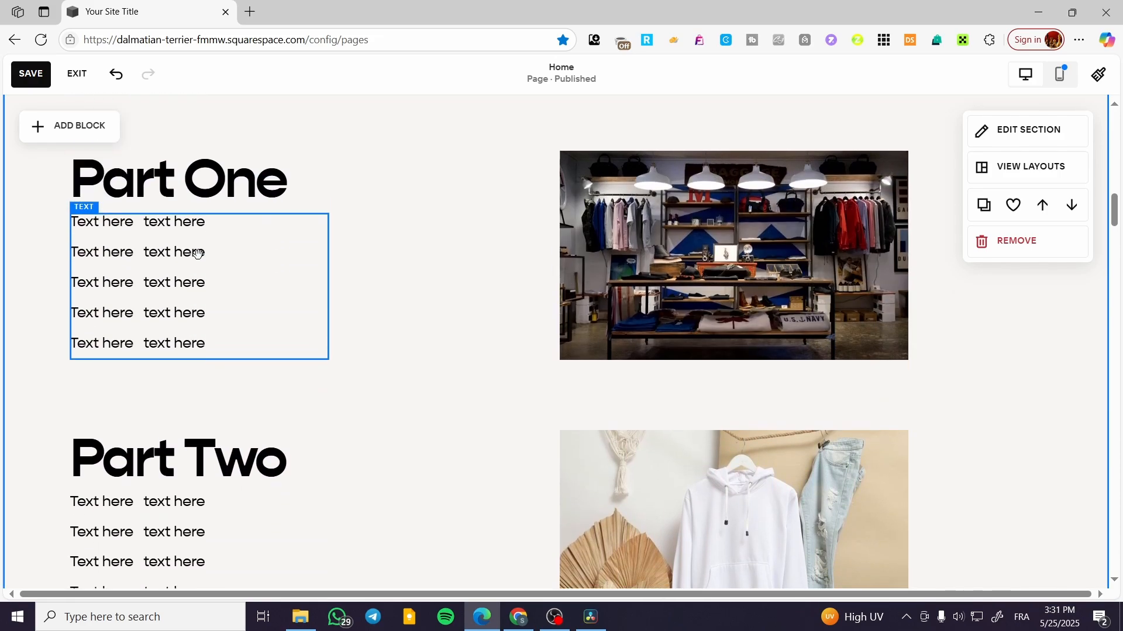
pyautogui.scroll(1, 198, 253)
pyautogui.scroll(-5, 198, 261)
pyautogui.scroll(3, 198, 264)
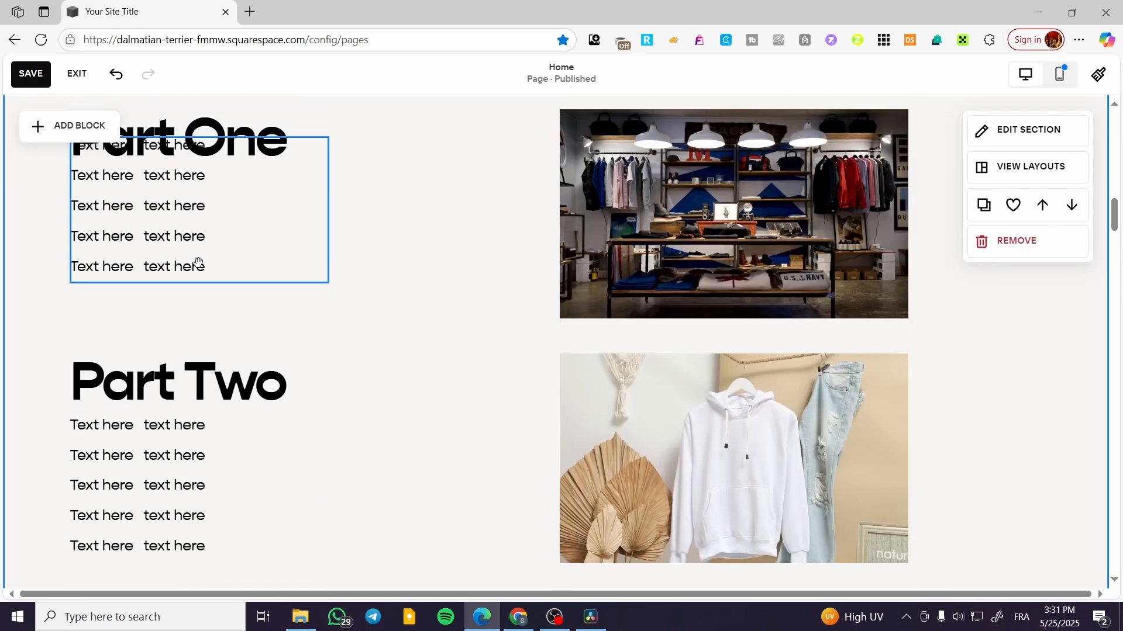
pyautogui.scroll(2, 199, 261)
pyautogui.scroll(-5, 236, 218)
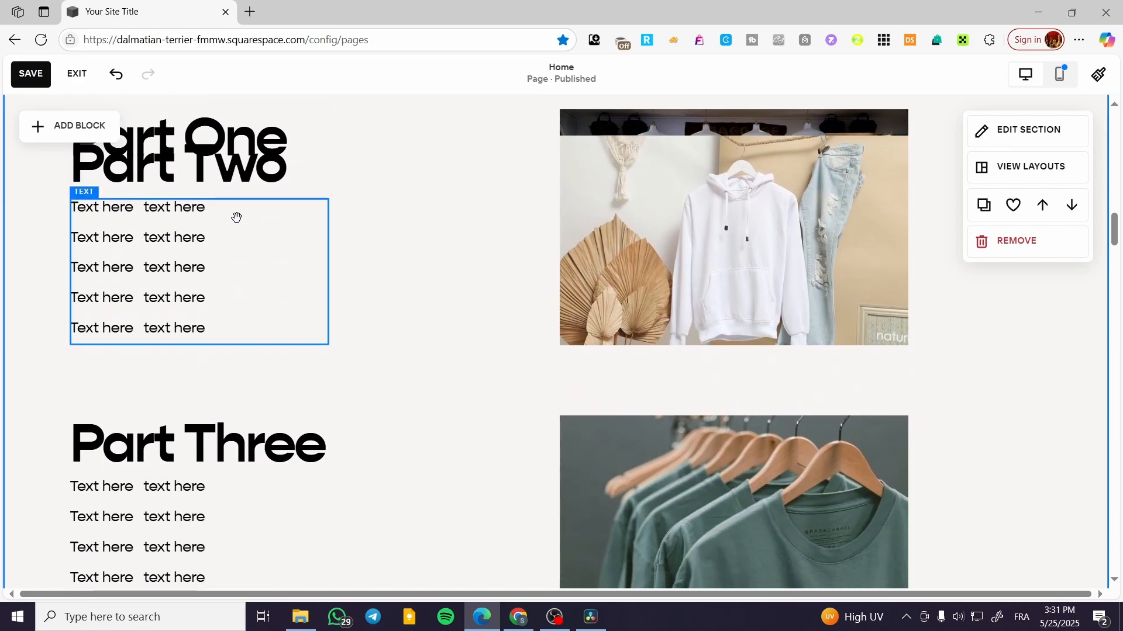
pyautogui.scroll(3, 234, 214)
pyautogui.scroll(-3, 233, 218)
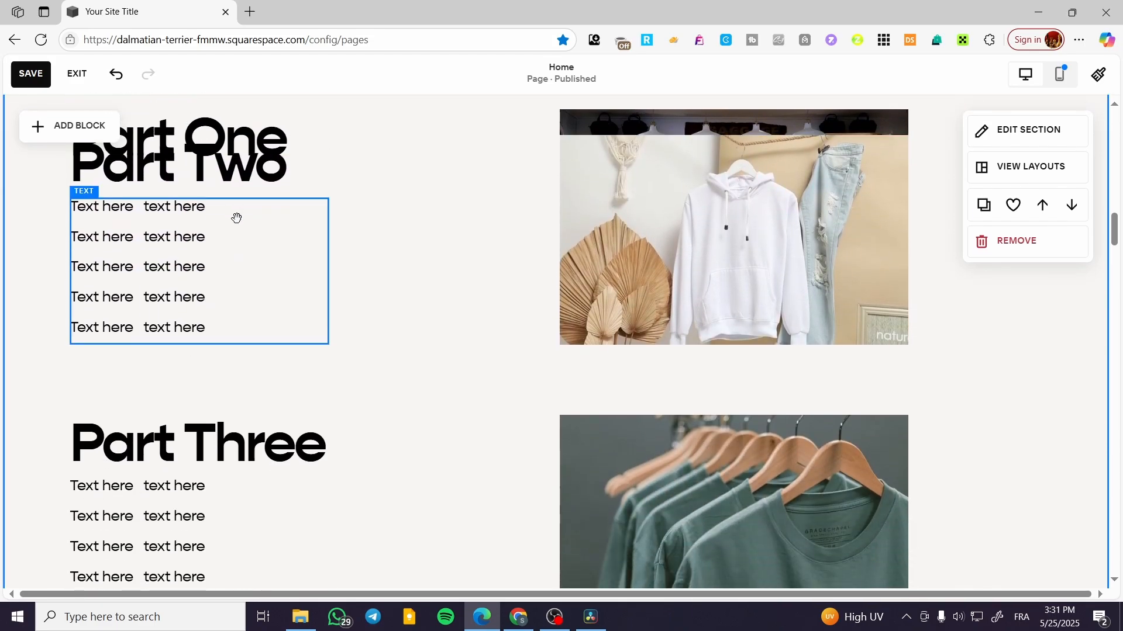
pyautogui.scroll(4, 236, 217)
pyautogui.scroll(-2, 236, 217)
pyautogui.scroll(3, 237, 217)
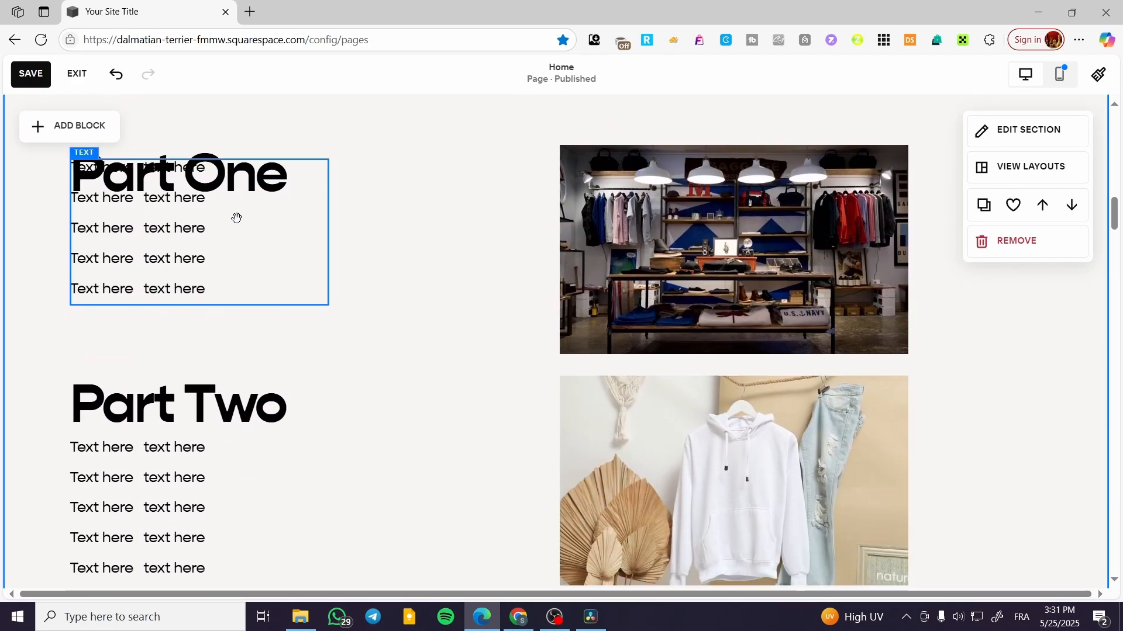
pyautogui.scroll(-3, 237, 218)
pyautogui.scroll(2, 236, 217)
pyautogui.scroll(-4, 236, 217)
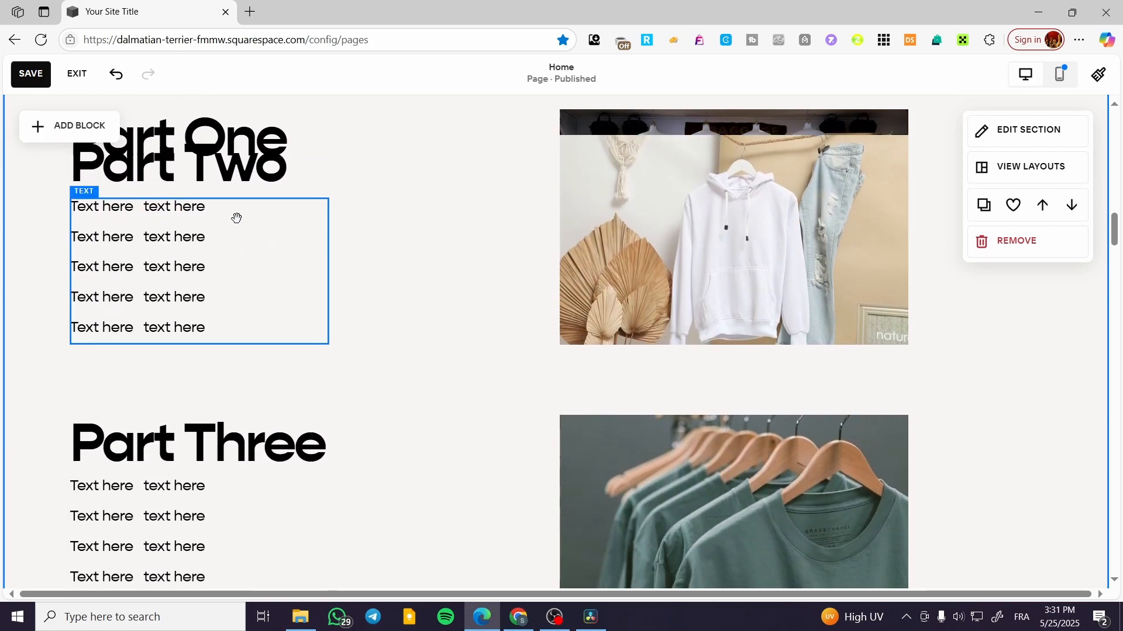
pyautogui.scroll(5, 236, 218)
# Step: Pin the body text block below "Part One" to the top with an offset of 30px
pyautogui.click(152, 208)
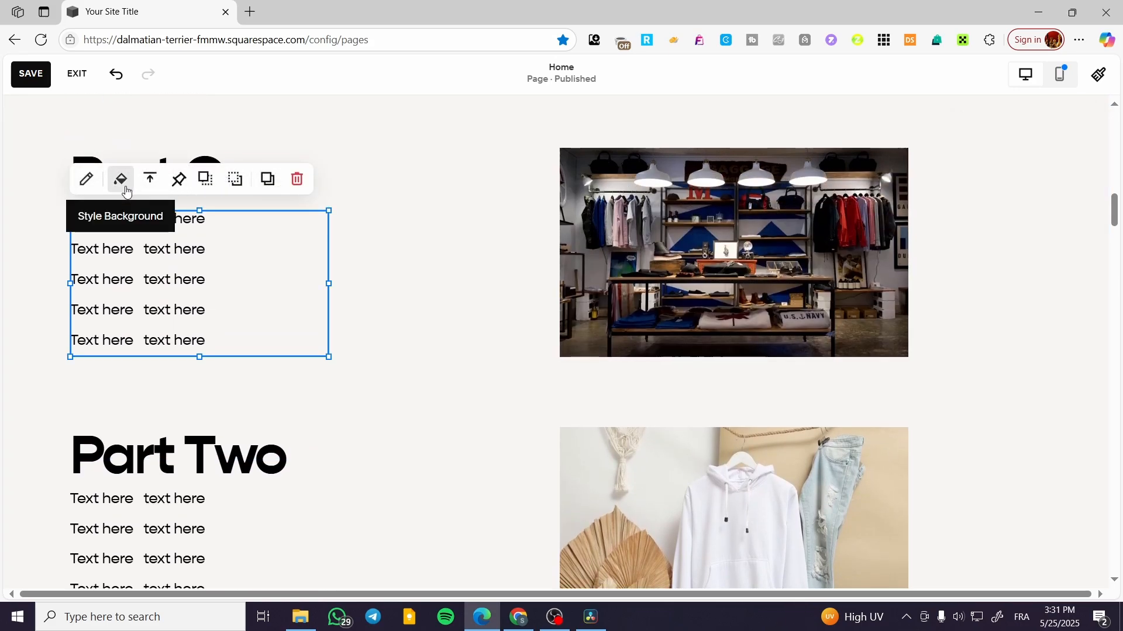
pyautogui.click(33, 187)
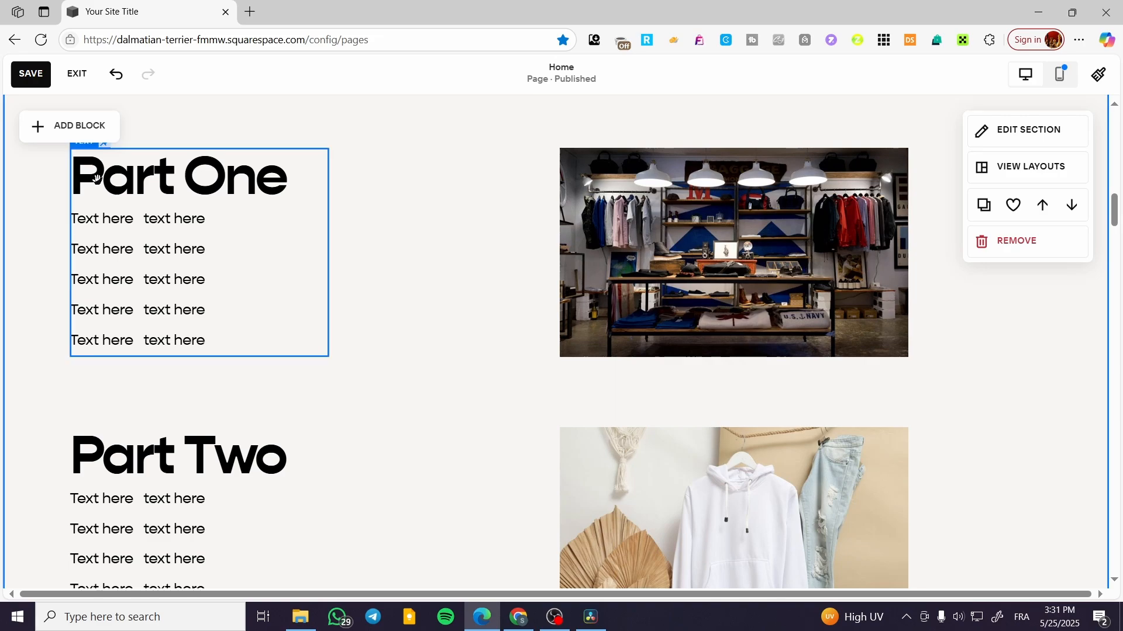
pyautogui.click(129, 257)
pyautogui.click(132, 273)
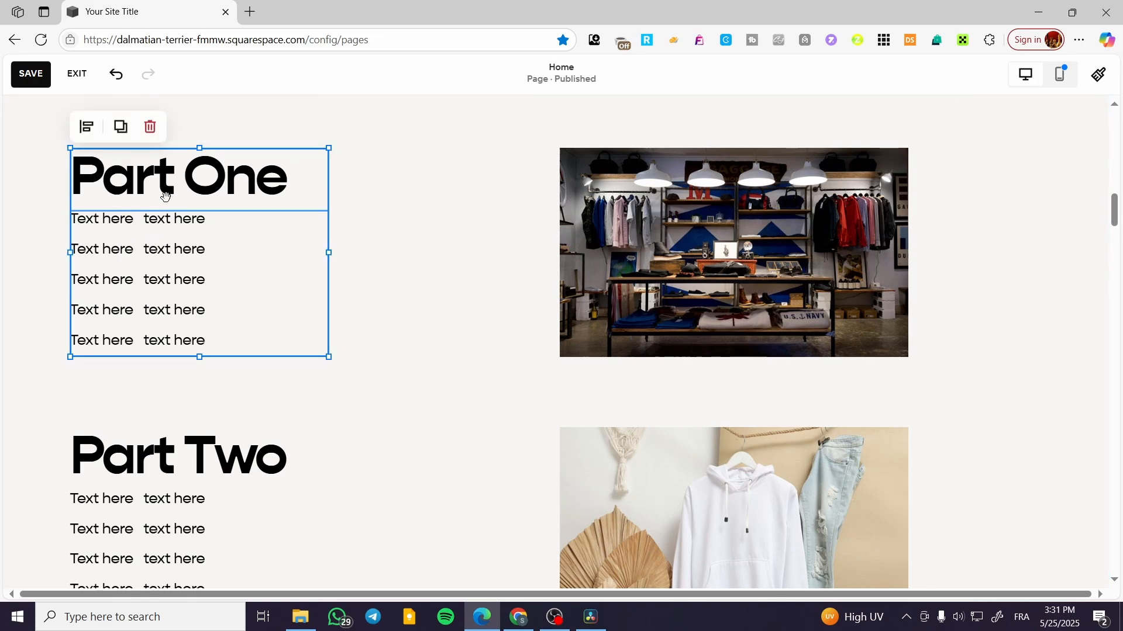
pyautogui.click(235, 278)
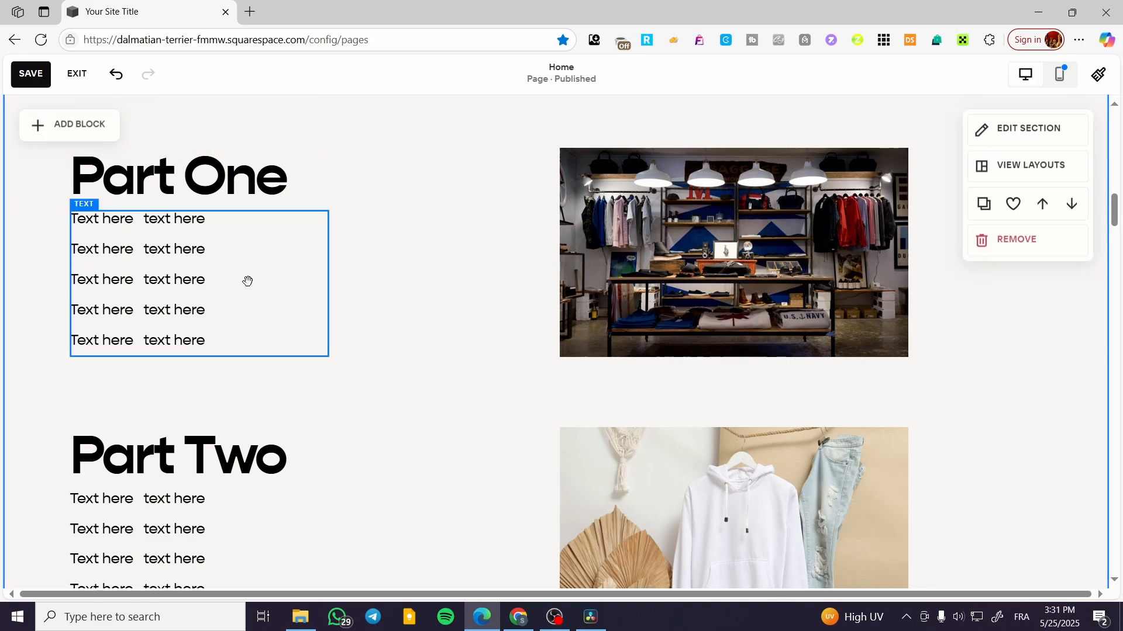
pyautogui.click(180, 181)
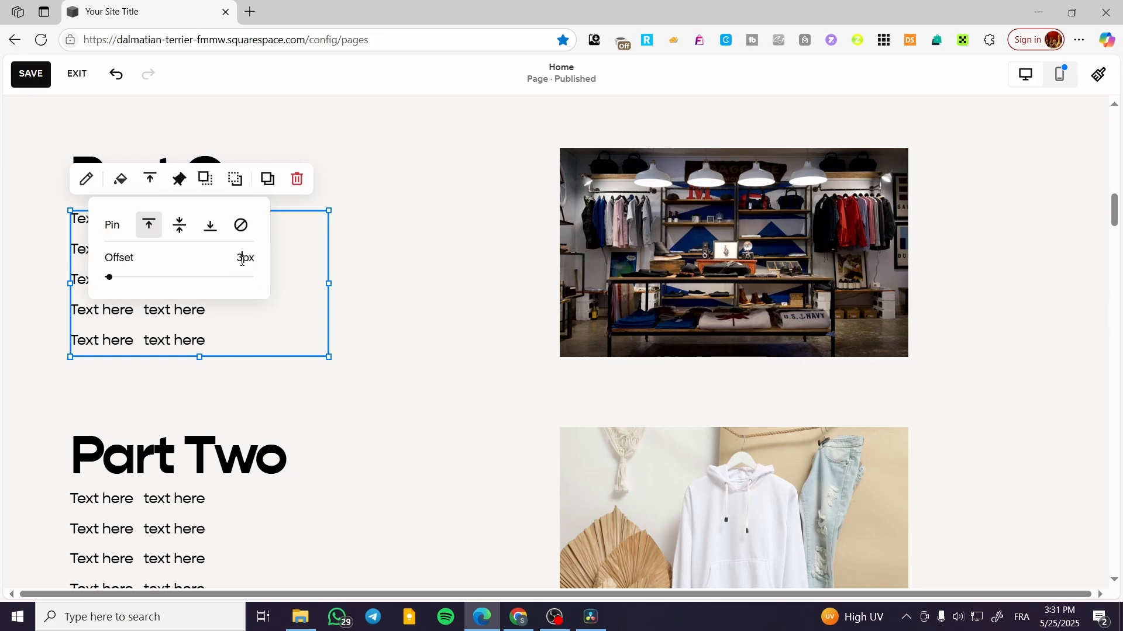
pyautogui.click(352, 282)
# Step: Increase the pin offset of the "Part One" body text so it sits below the pinned heading, and check it while scrolling
pyautogui.scroll(-3, 327, 267)
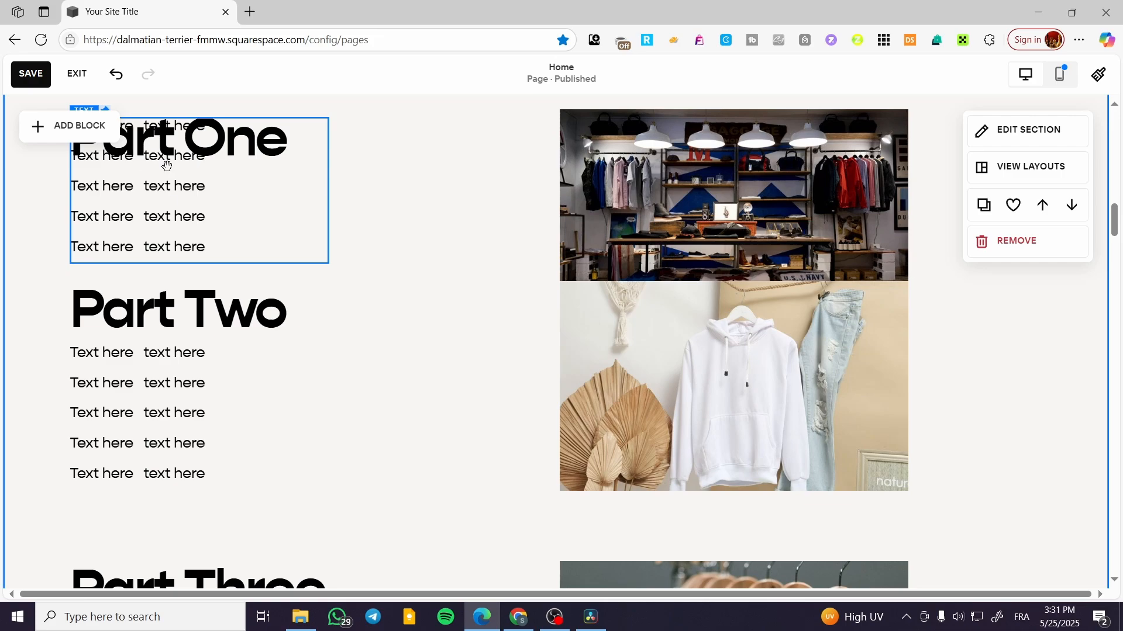
pyautogui.scroll(2, 174, 188)
pyautogui.click(164, 245)
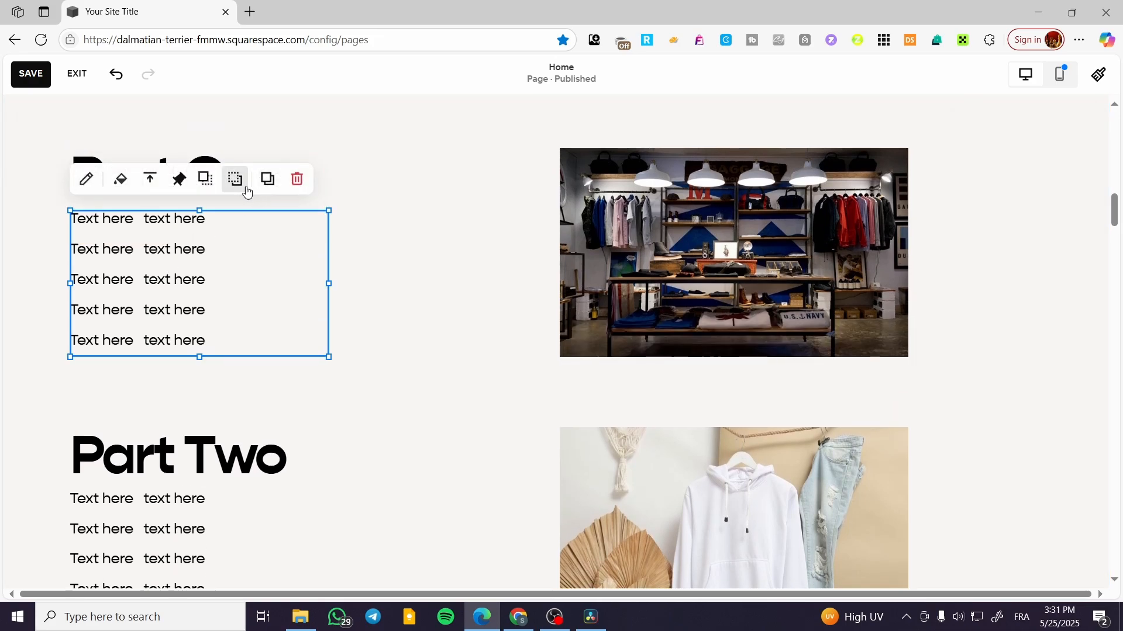
pyautogui.click(181, 185)
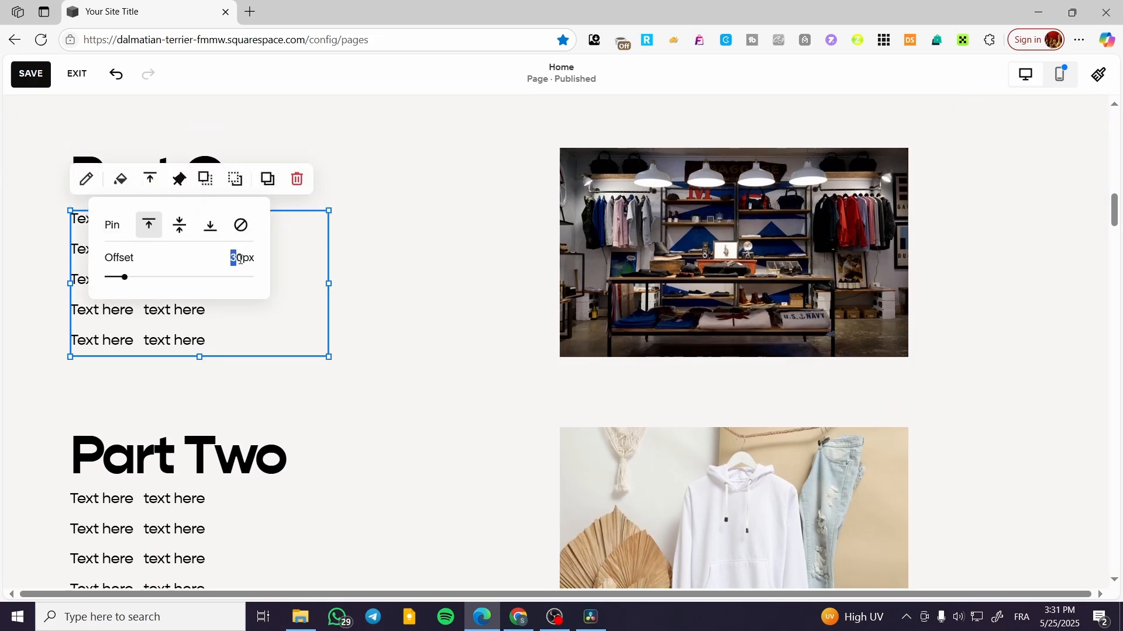
pyautogui.click(410, 284)
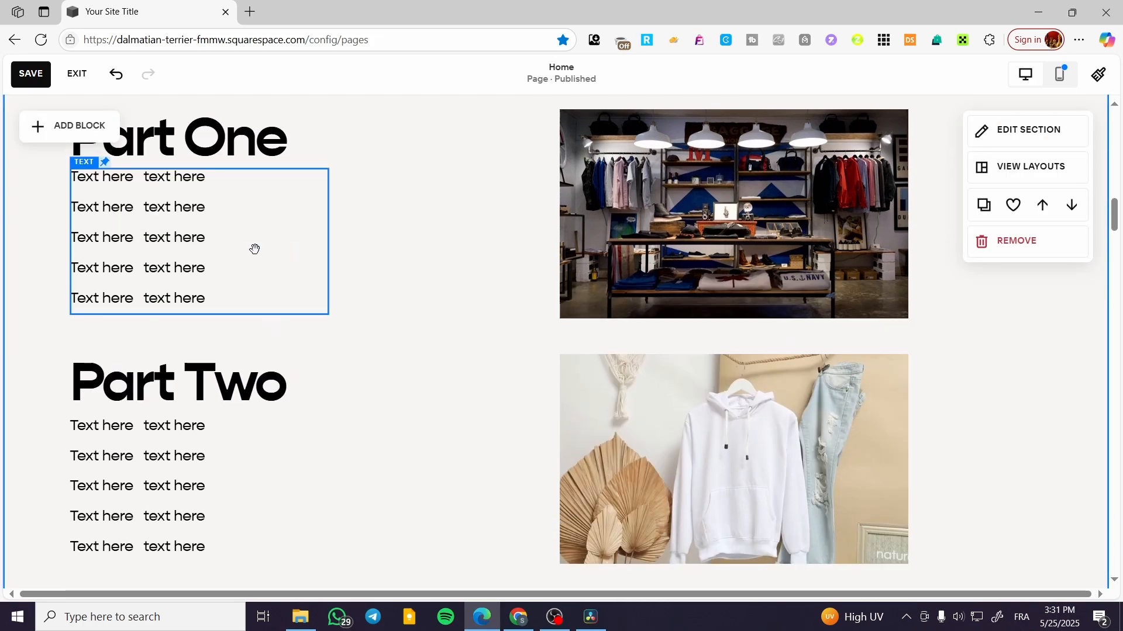
pyautogui.scroll(-4, 255, 249)
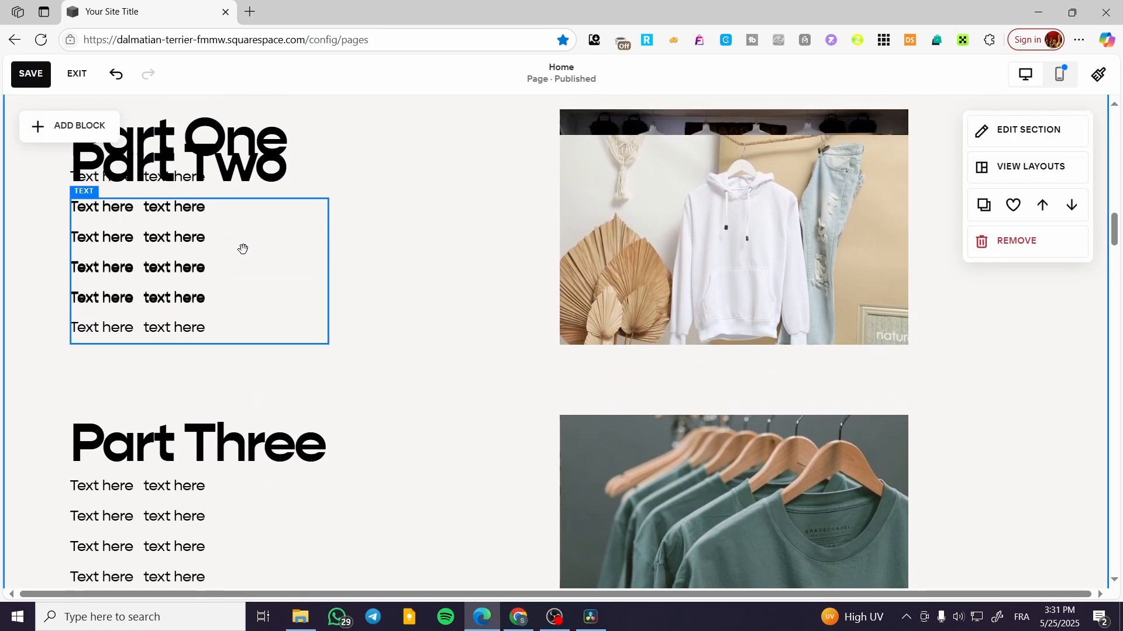
pyautogui.scroll(5, 245, 250)
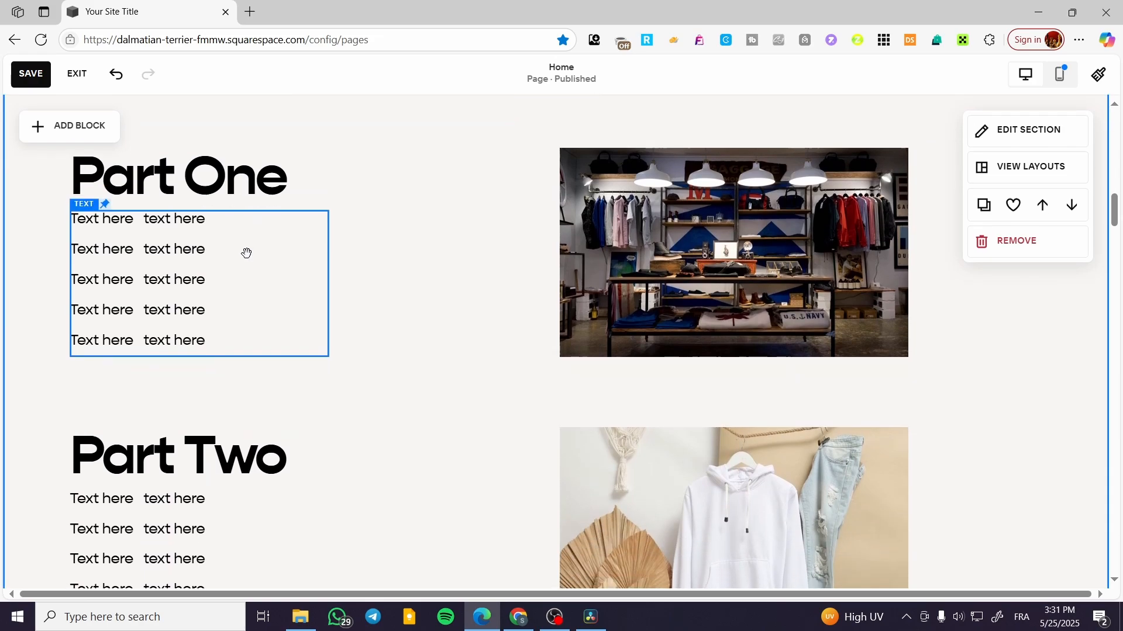
# Step: Pin the "Part Two" heading block to the top with an offset of 90px
pyautogui.scroll(-1, 246, 252)
pyautogui.click(250, 380)
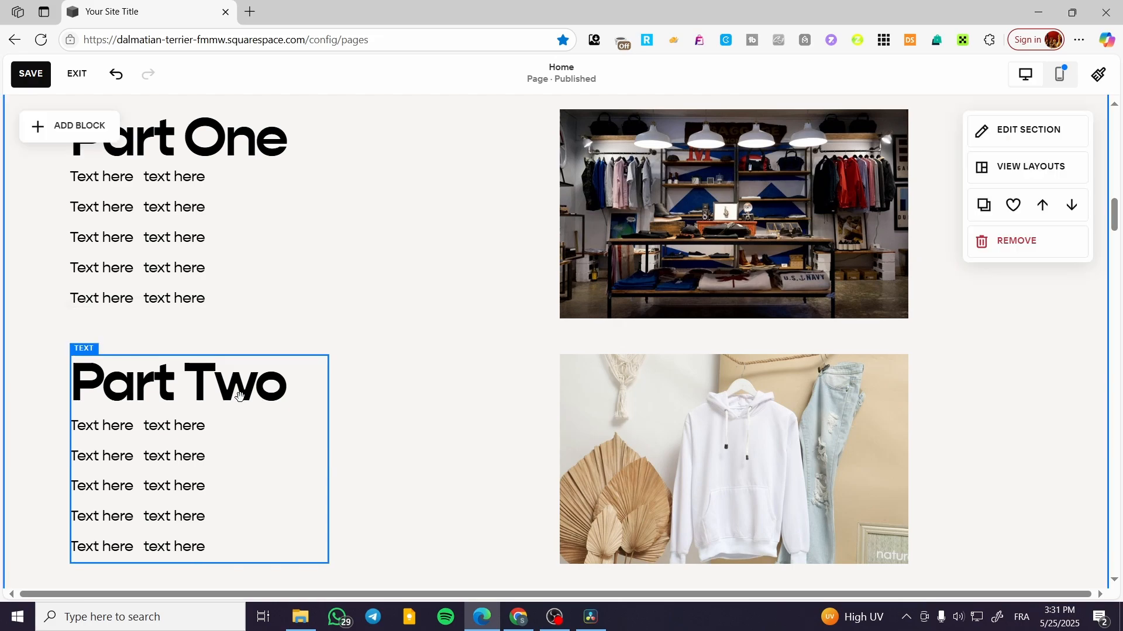
pyautogui.moveTo(240, 397); pyautogui.dragTo(234, 431)
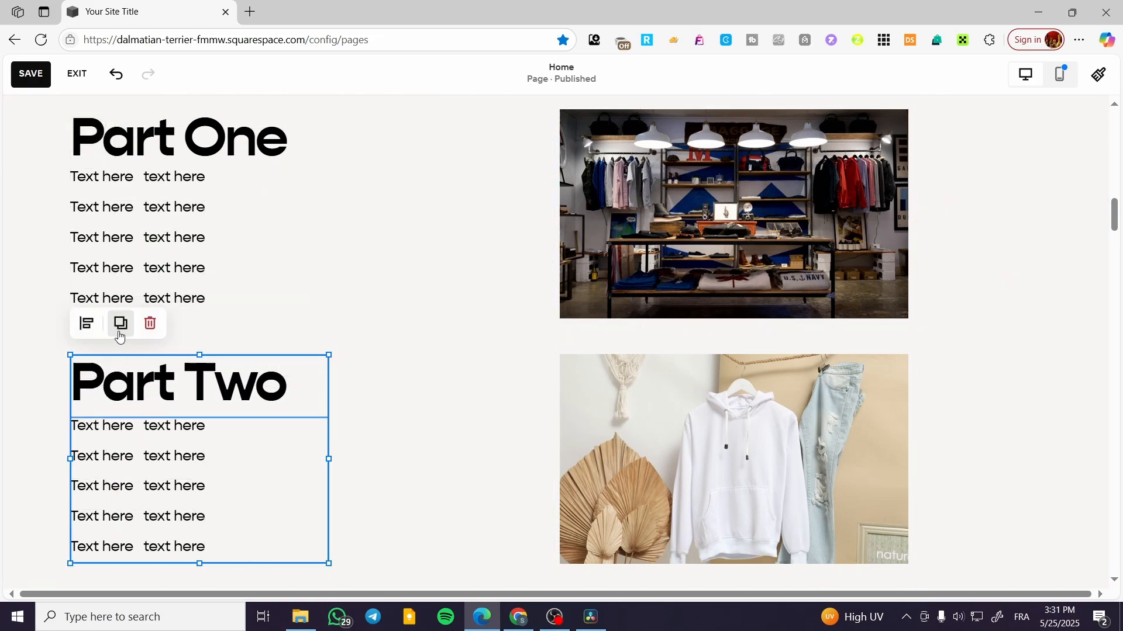
pyautogui.click(87, 325)
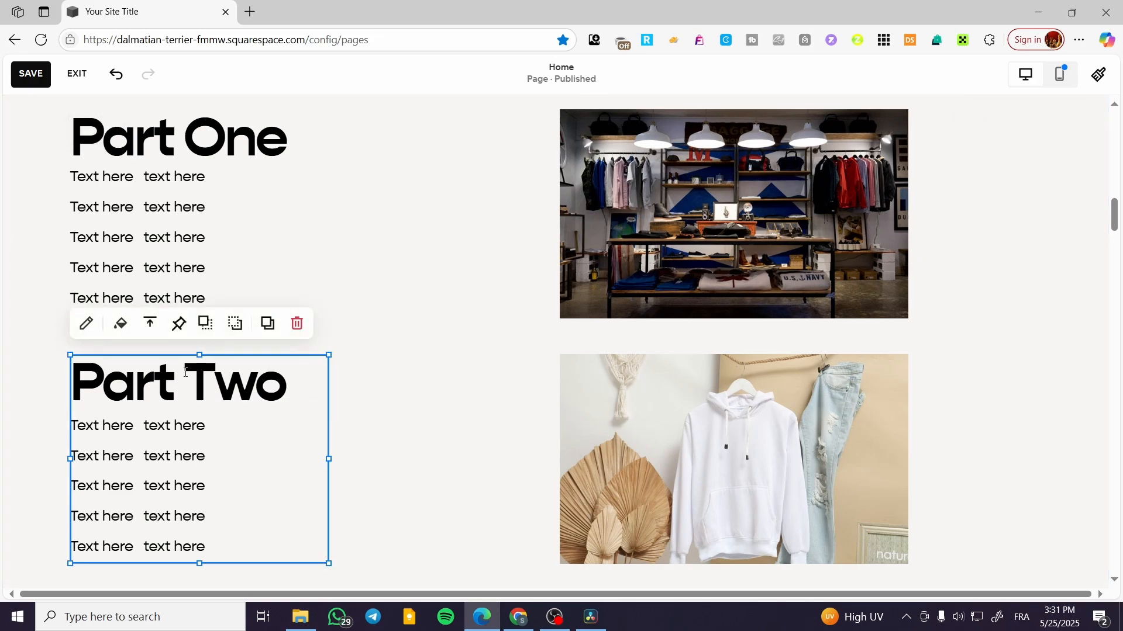
pyautogui.click(189, 332)
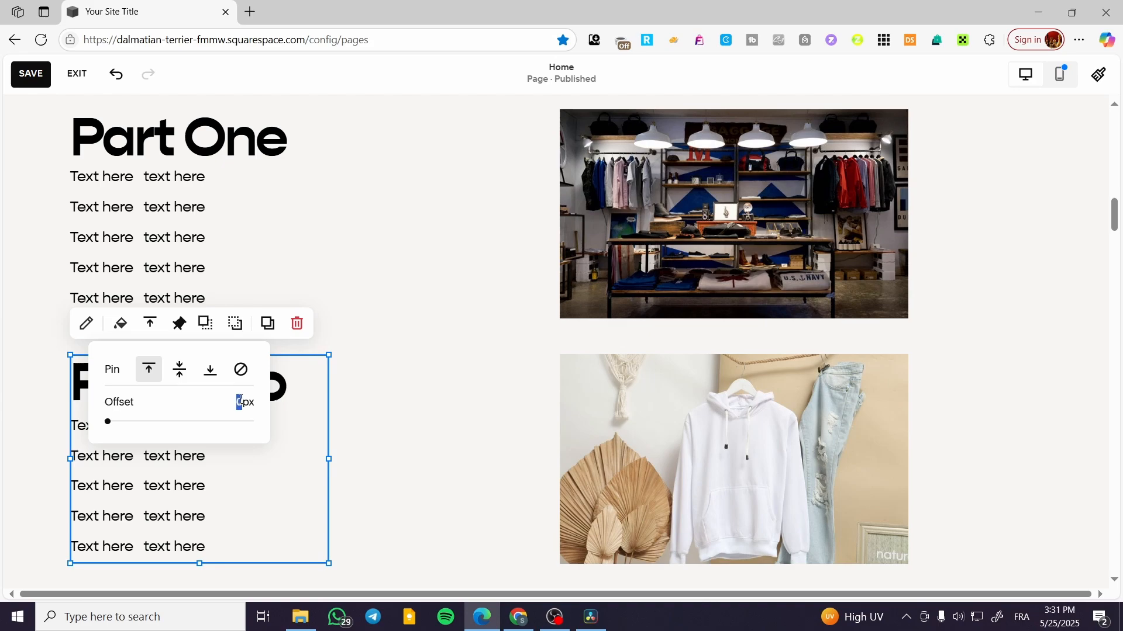
pyautogui.click(242, 402)
pyautogui.write('90')
pyautogui.click(365, 405)
# Step: Pin the hoodie image beside "Part Two" to the top with an offset
pyautogui.click(731, 409)
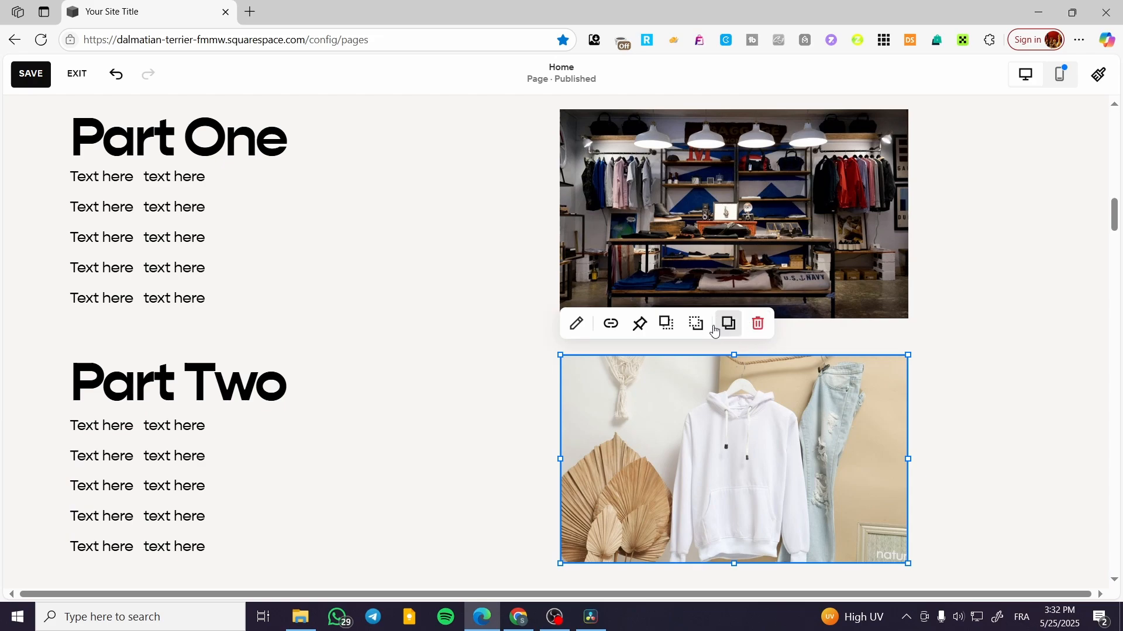
pyautogui.click(640, 324)
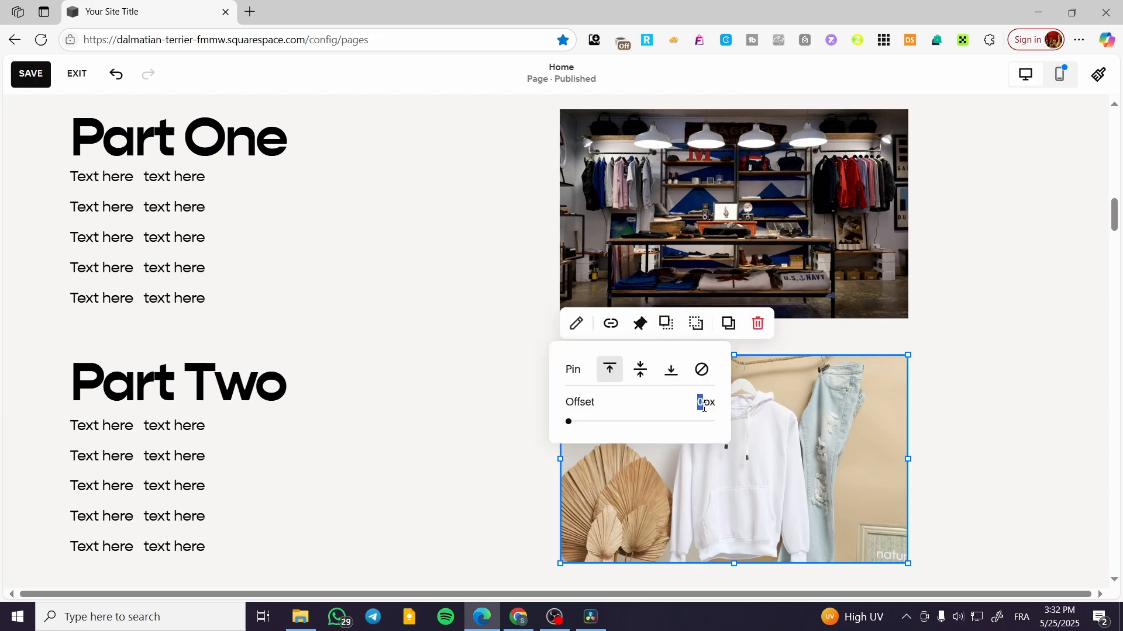
pyautogui.click(512, 413)
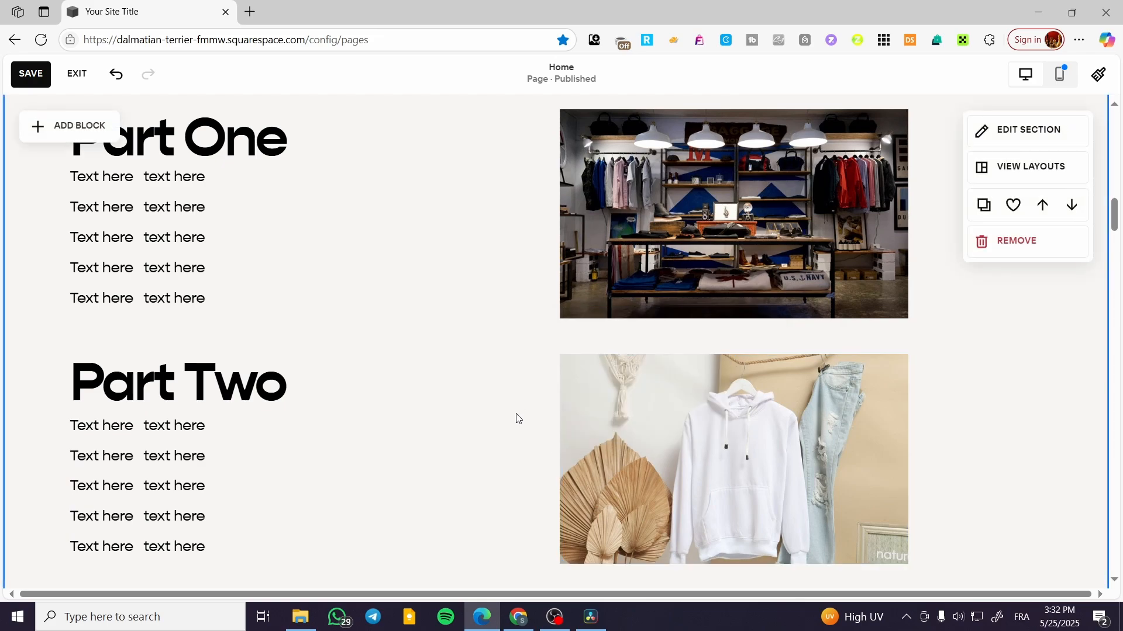
# Step: Examine how the pinned "Part Two" text and hoodie image behave against the "Part One" and "Part Three" blocks while scrolling
pyautogui.scroll(-2, 1038, 344)
pyautogui.scroll(-5, 1038, 344)
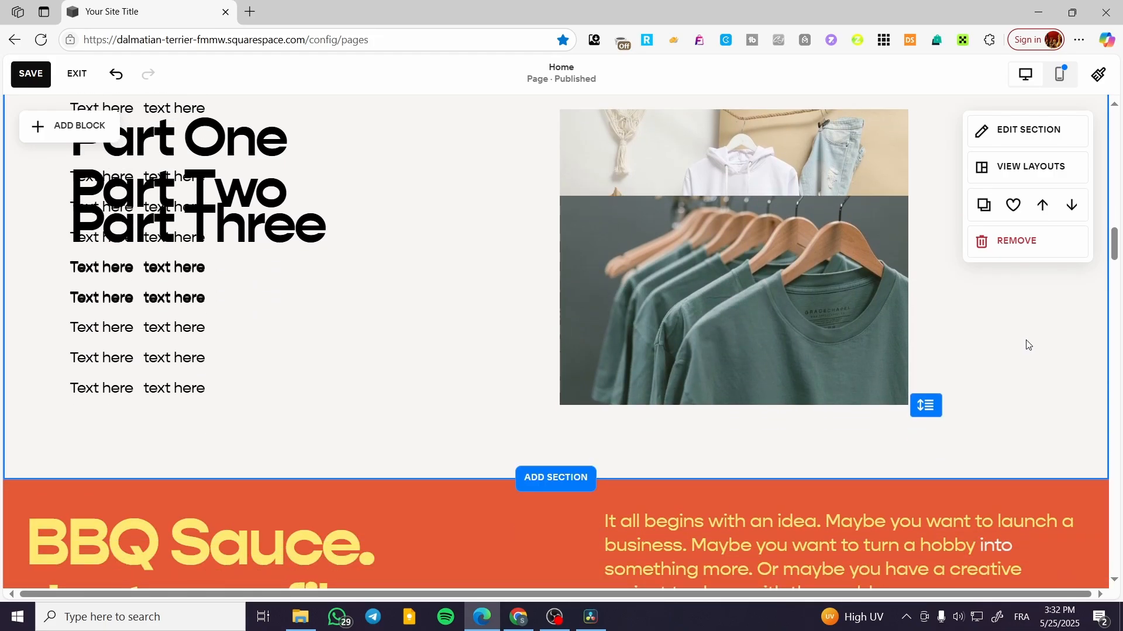
pyautogui.scroll(5, 1026, 344)
pyautogui.scroll(-3, 521, 349)
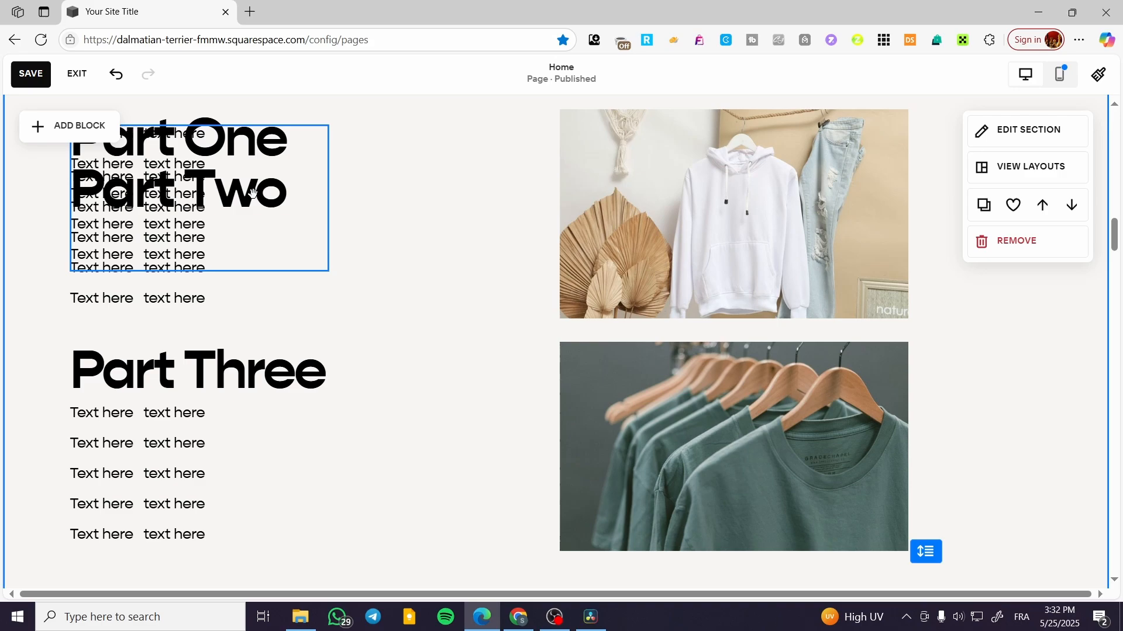
pyautogui.scroll(3, 245, 179)
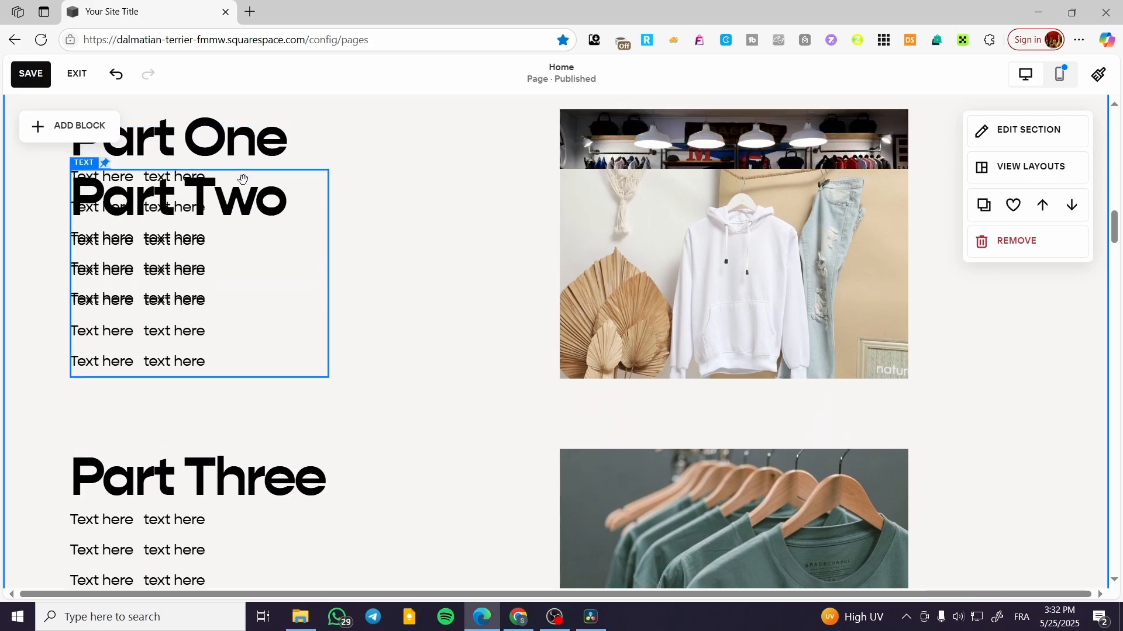
pyautogui.scroll(-3, 249, 185)
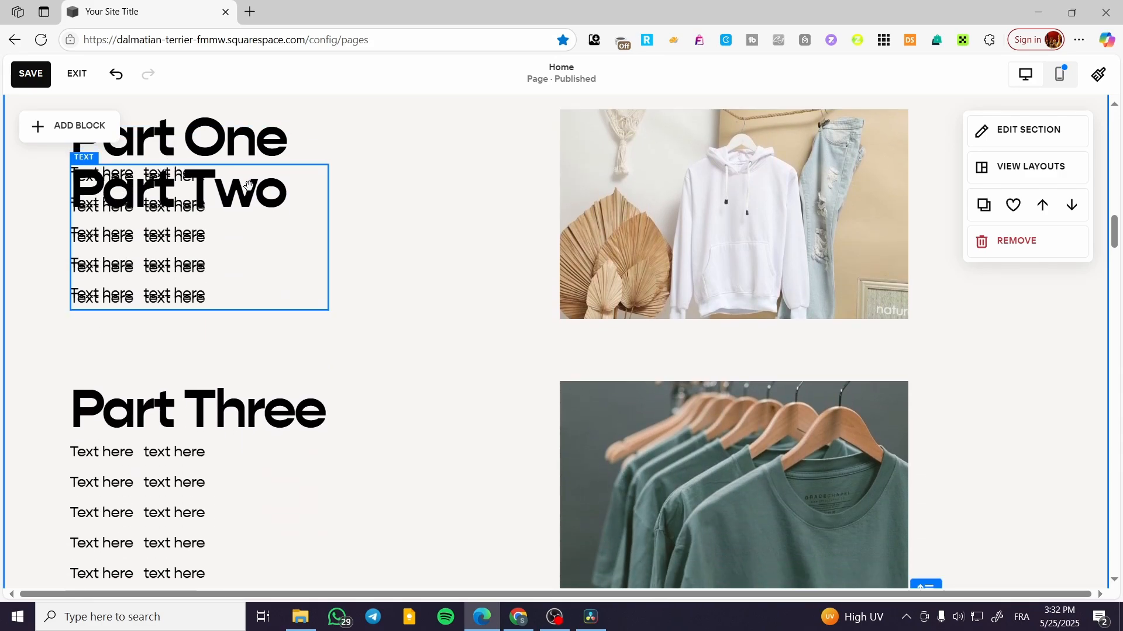
pyautogui.scroll(-2, 249, 185)
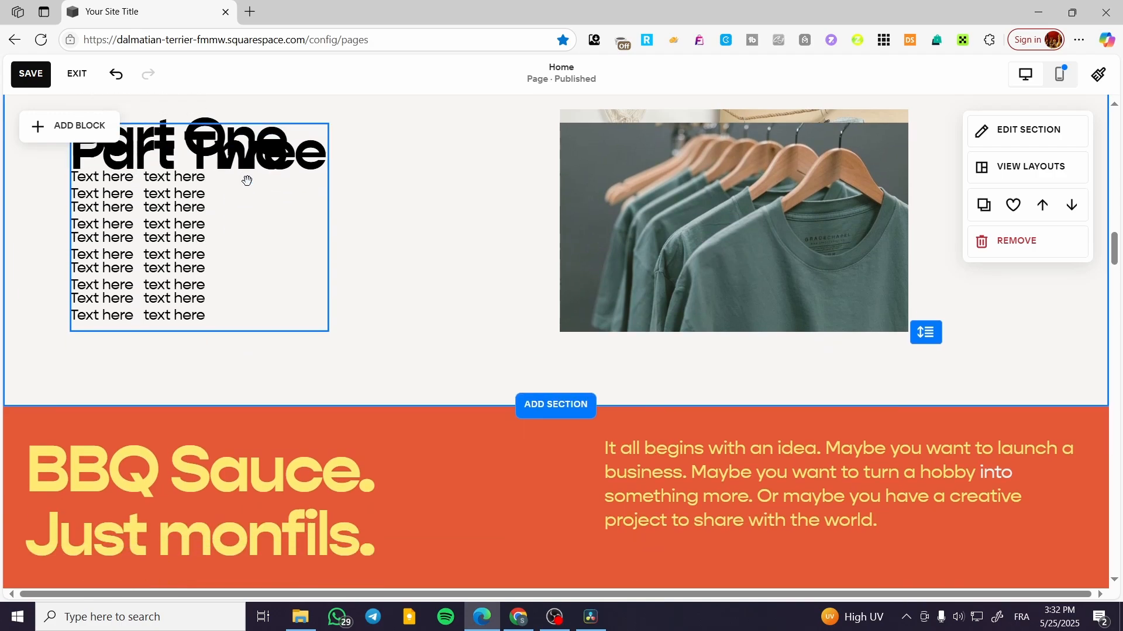
pyautogui.scroll(3, 245, 181)
# Step: Open the pin settings of the "Part One" body text and check how the block overlaps "Part Two" while scrolling
pyautogui.moveTo(245, 176); pyautogui.dragTo(208, 258)
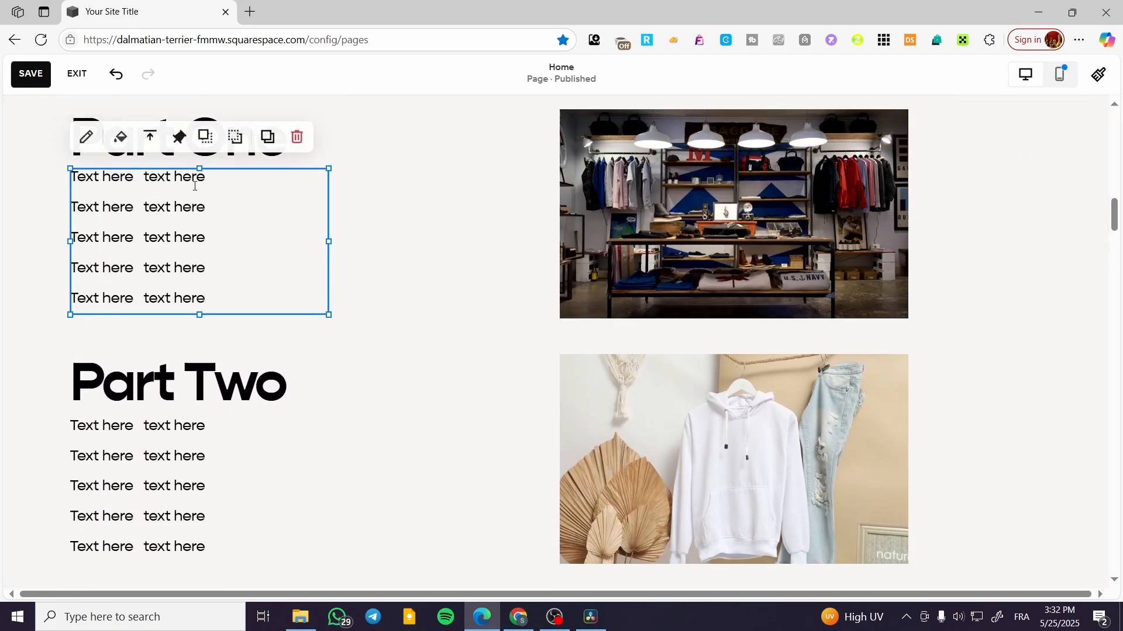
pyautogui.click(179, 136)
pyautogui.click(428, 254)
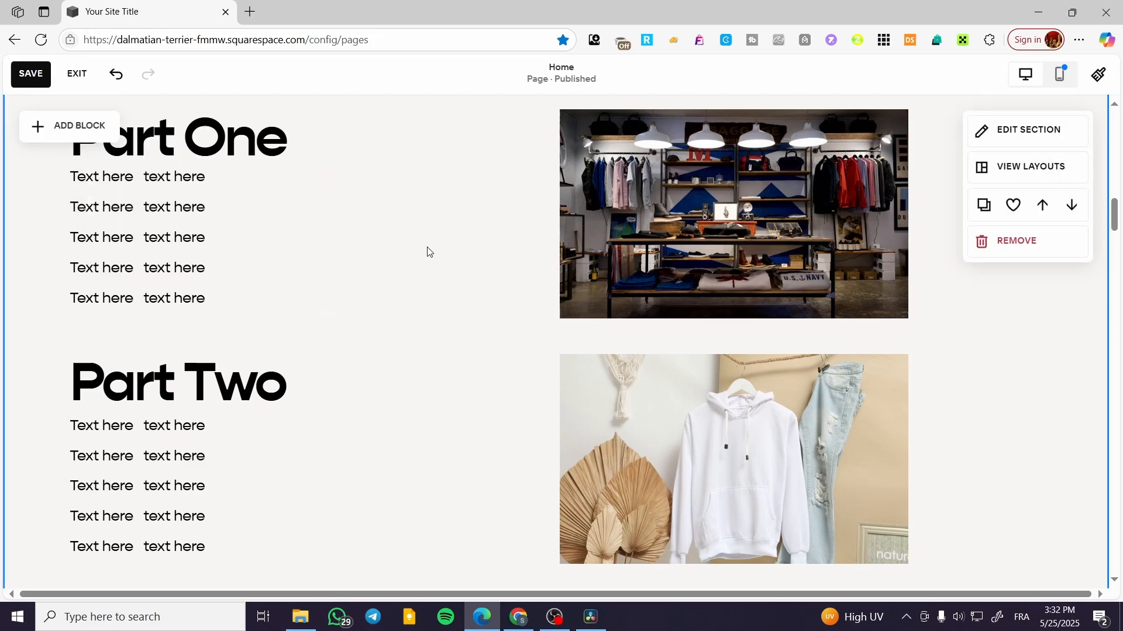
pyautogui.scroll(-5, 426, 252)
pyautogui.scroll(5, 424, 251)
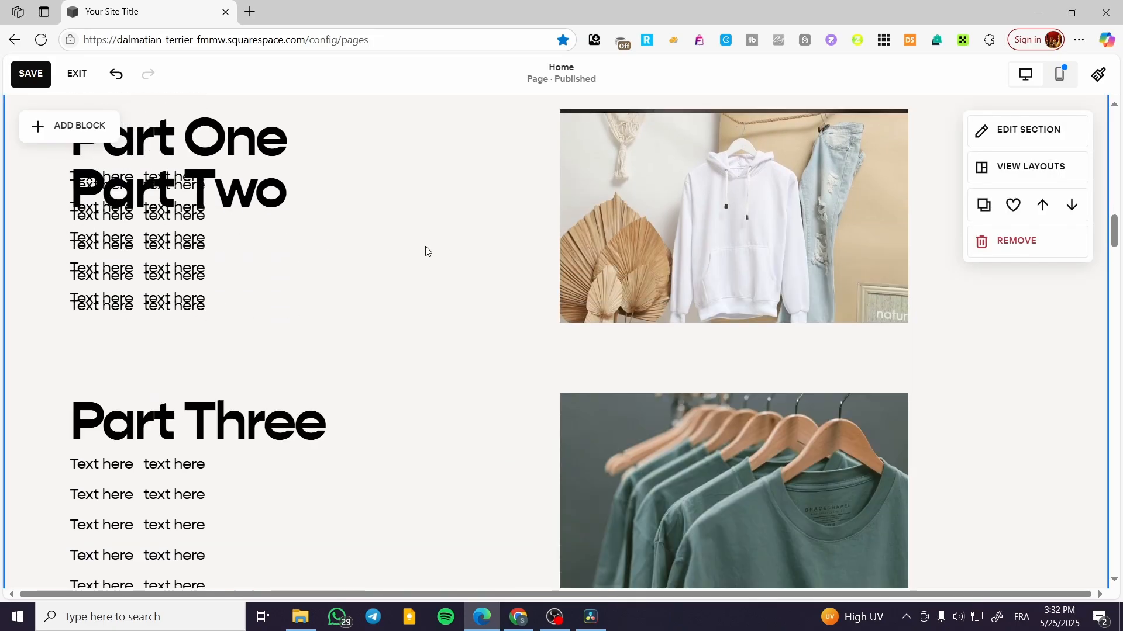
# Step: Reset the pin offset of the "Part One" body text to 0px and remove the pin from that block
pyautogui.click(168, 213)
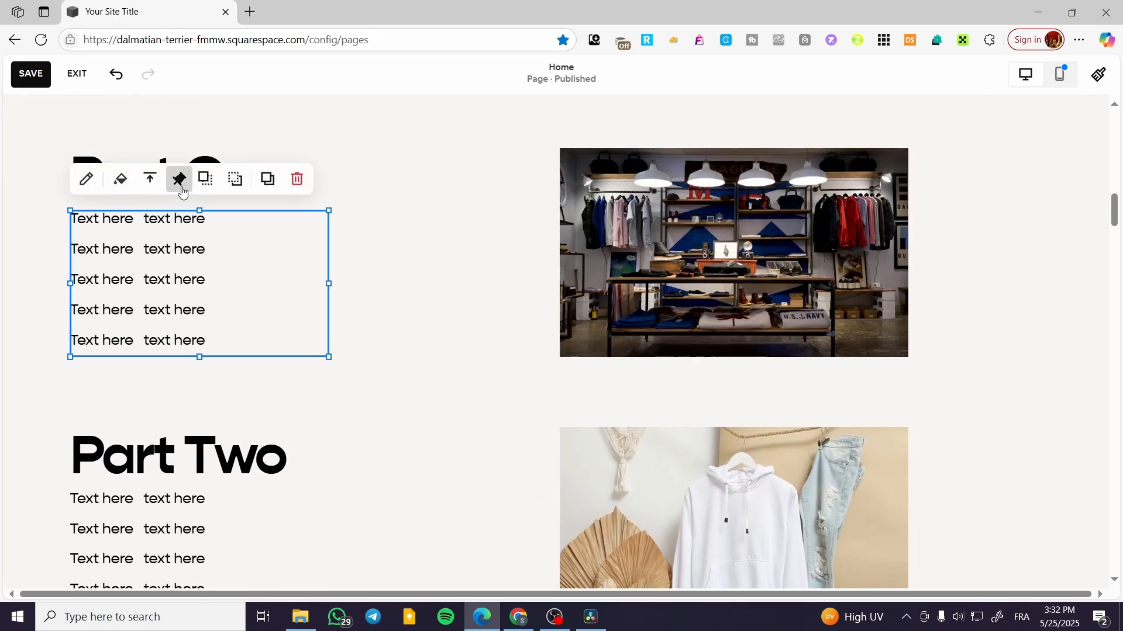
pyautogui.click(179, 178)
pyautogui.click(179, 178)
pyautogui.click(179, 178)
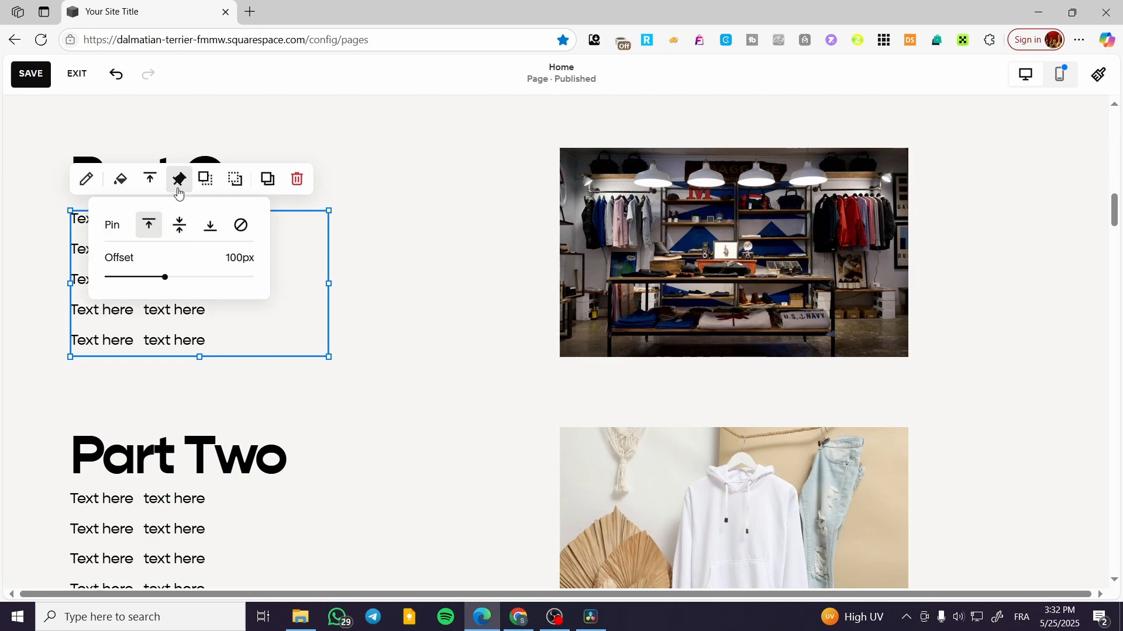
pyautogui.moveTo(165, 277); pyautogui.dragTo(108, 277)
pyautogui.click(456, 258)
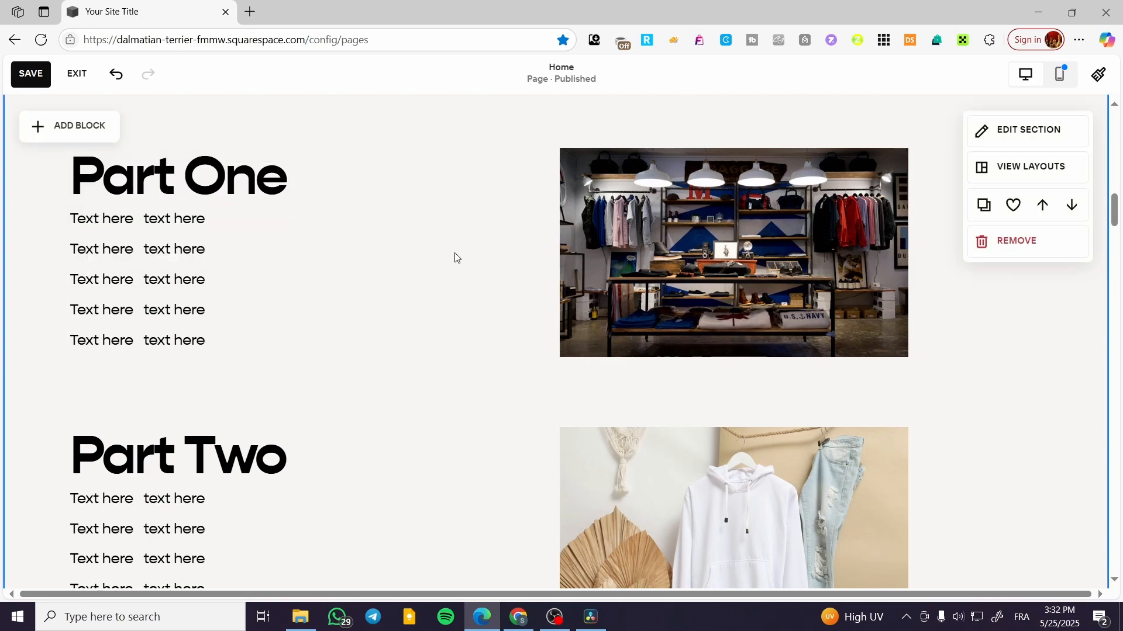
pyautogui.click(156, 224)
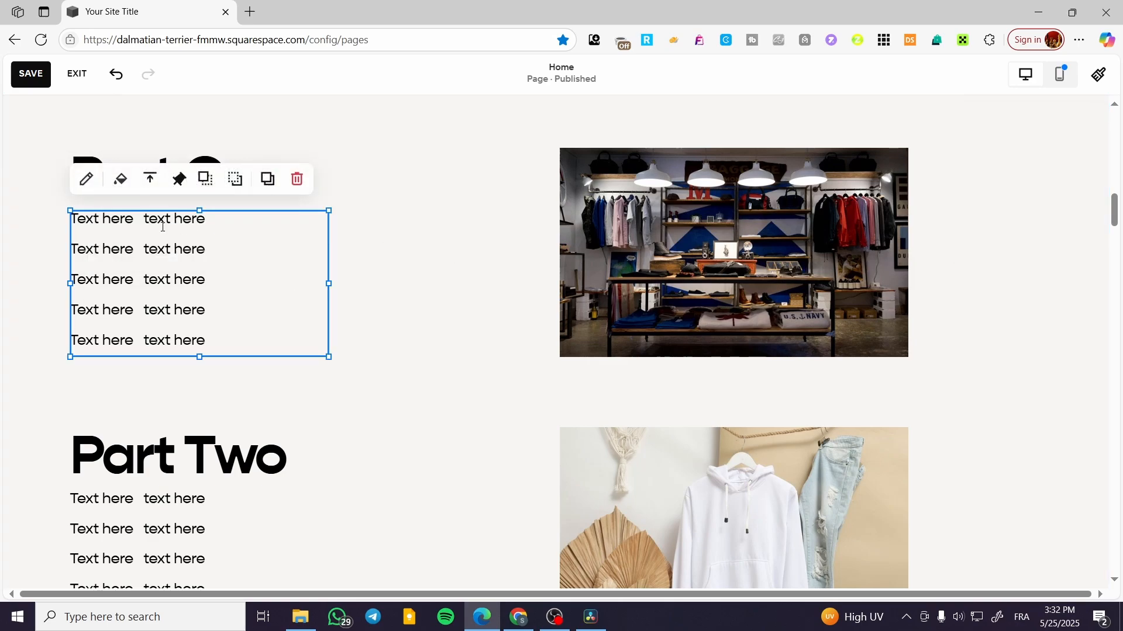
pyautogui.click(184, 185)
pyautogui.click(187, 186)
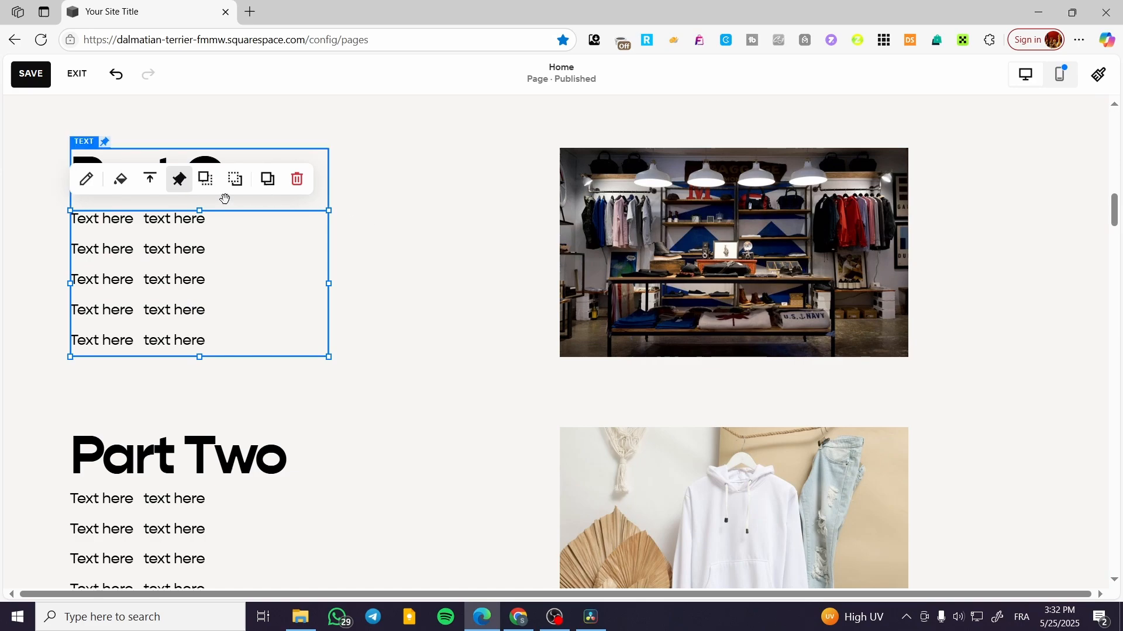
pyautogui.click(177, 186)
pyautogui.click(240, 231)
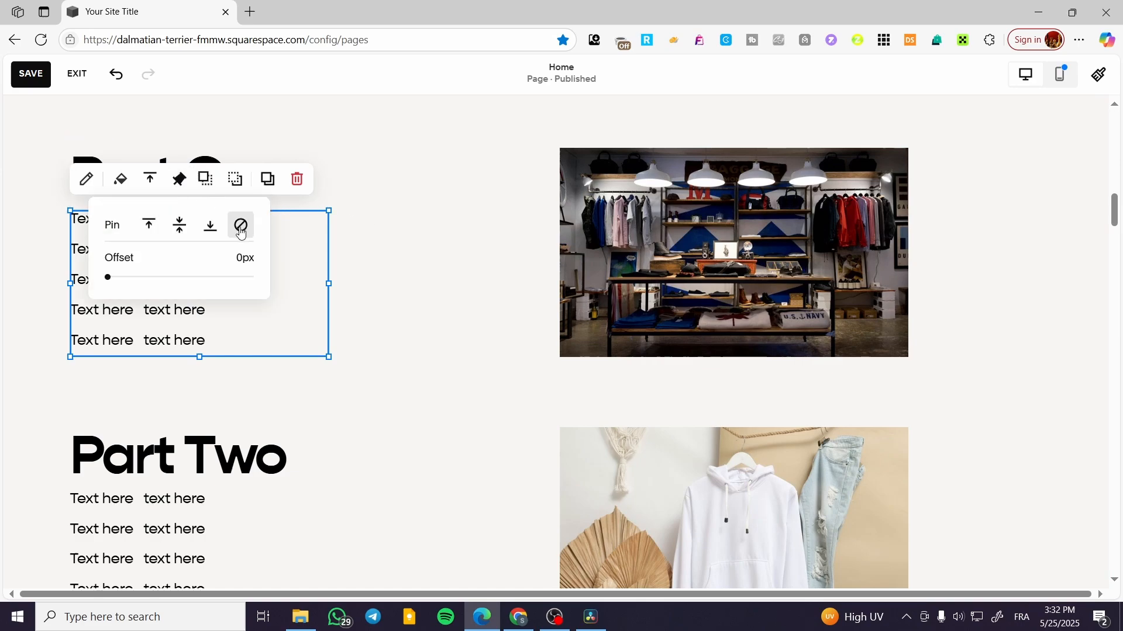
pyautogui.click(421, 221)
# Step: Scroll up and down the section to examine how the unpinned "Part One" body text moves relative to the pinned headings
pyautogui.scroll(-3, 422, 222)
pyautogui.scroll(-4, 422, 223)
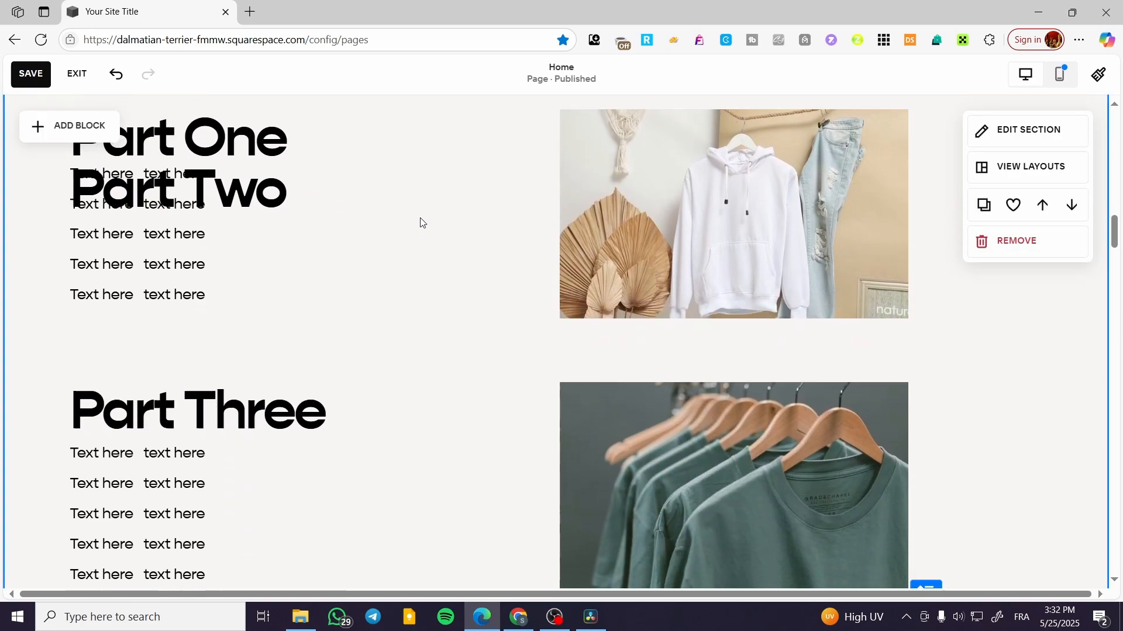
pyautogui.scroll(4, 417, 218)
pyautogui.scroll(5, 417, 218)
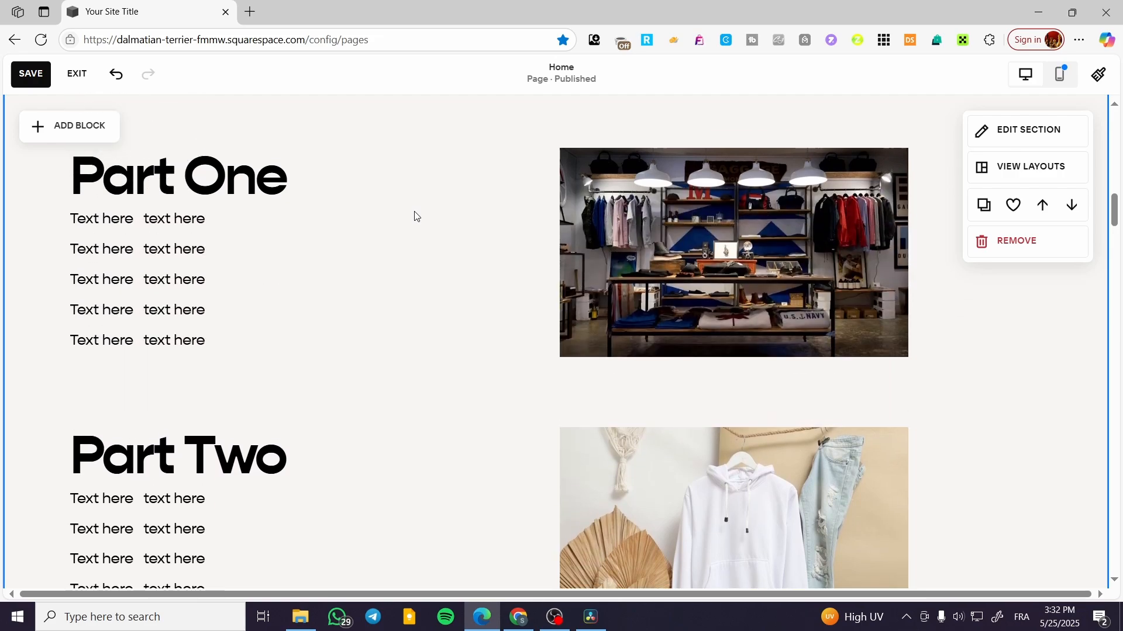
pyautogui.scroll(-5, 415, 217)
pyautogui.scroll(-3, 409, 215)
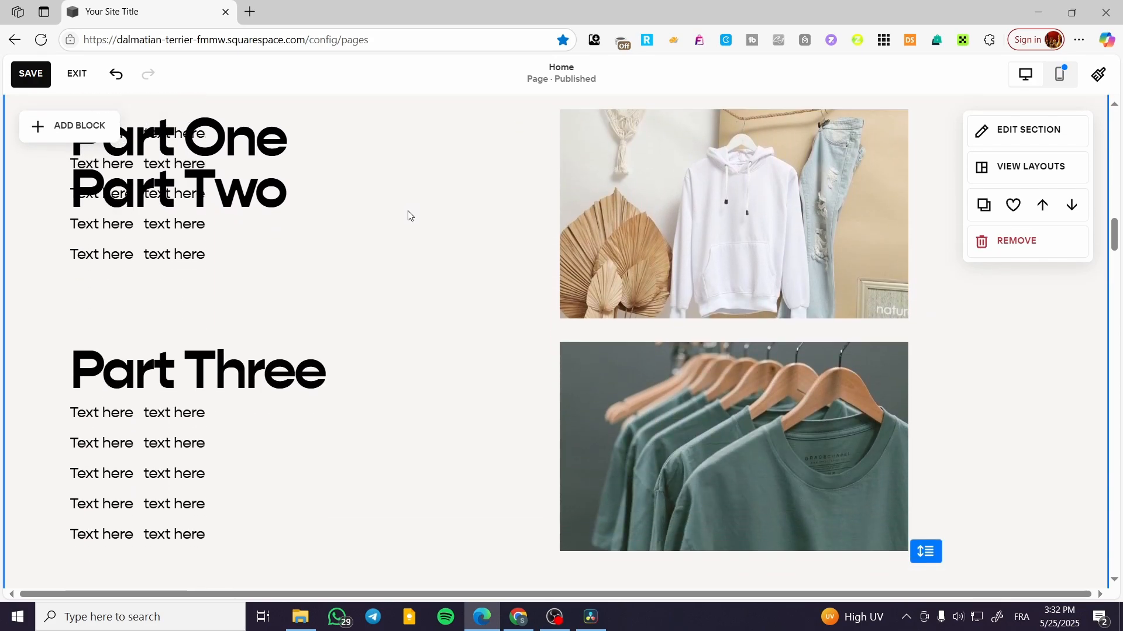
pyautogui.scroll(5, 408, 214)
pyautogui.scroll(-2, 408, 214)
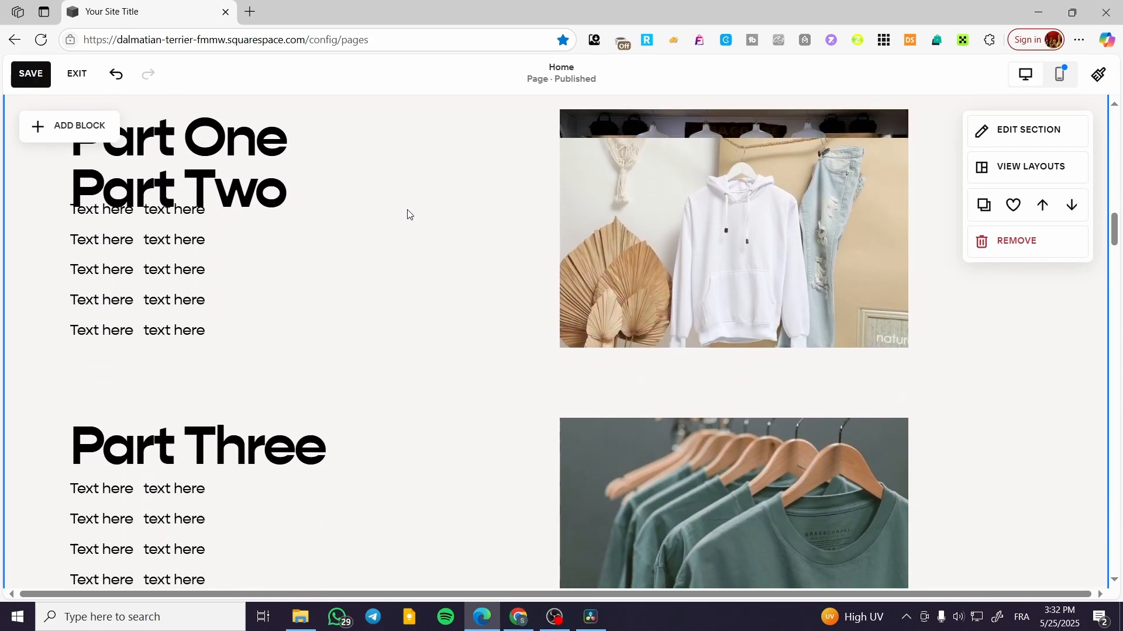
pyautogui.scroll(1, 409, 213)
pyautogui.scroll(-2, 326, 269)
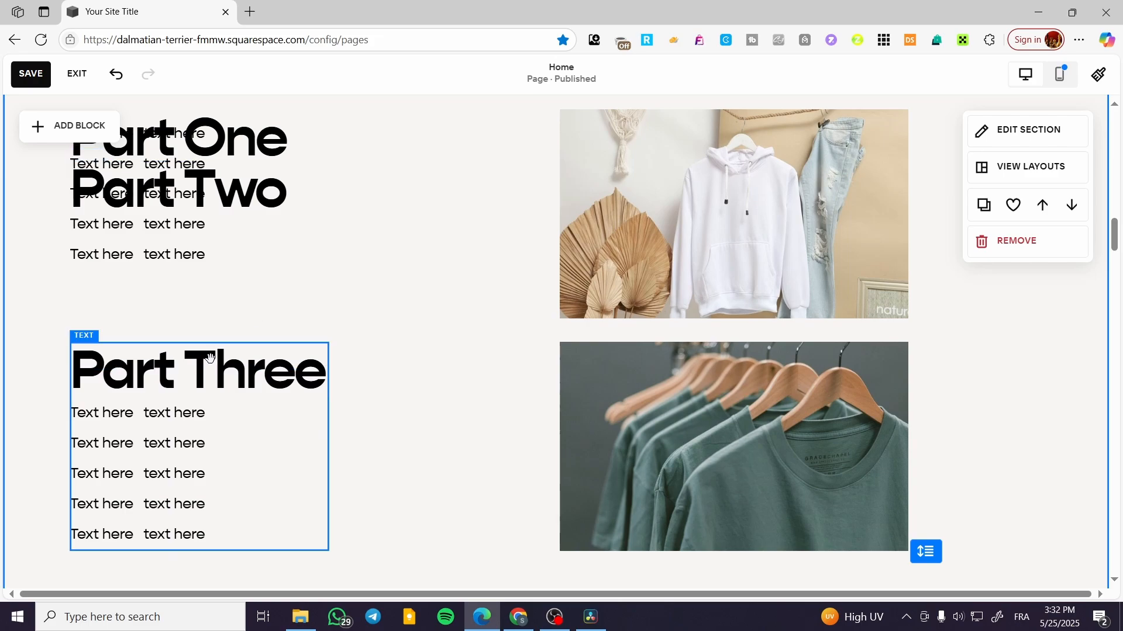
# Step: Pin the "Part Three" text block to the top
pyautogui.click(213, 375)
pyautogui.click(177, 313)
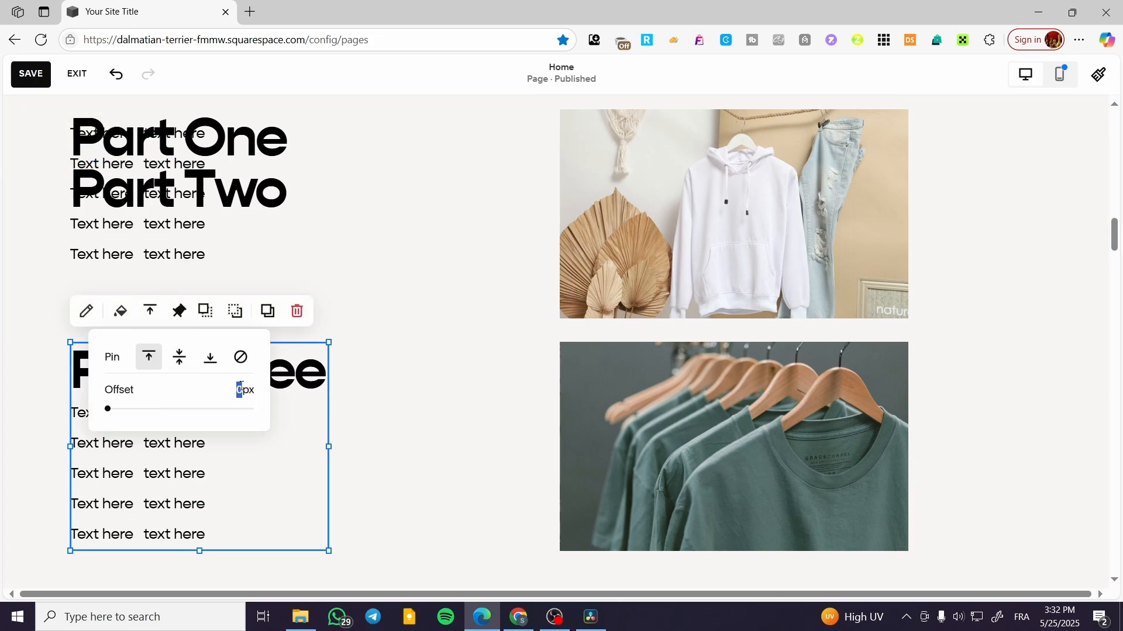
pyautogui.click(375, 315)
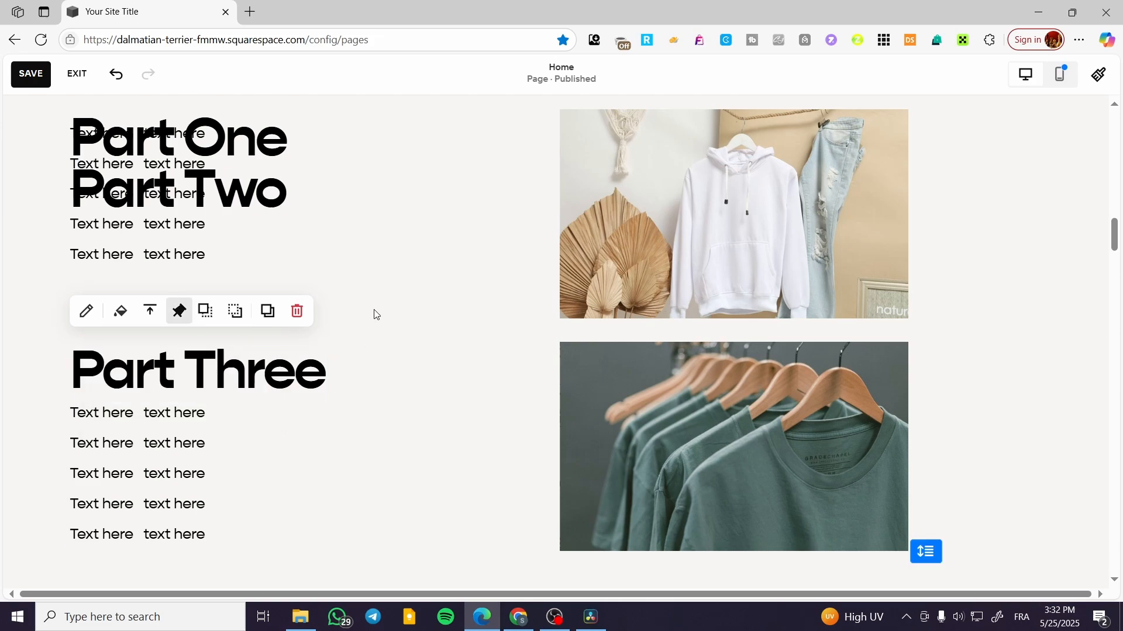
# Step: Pin the green T-shirts image beside "Part Three" to the top with an offset of 20px
pyautogui.click(686, 417)
pyautogui.click(636, 318)
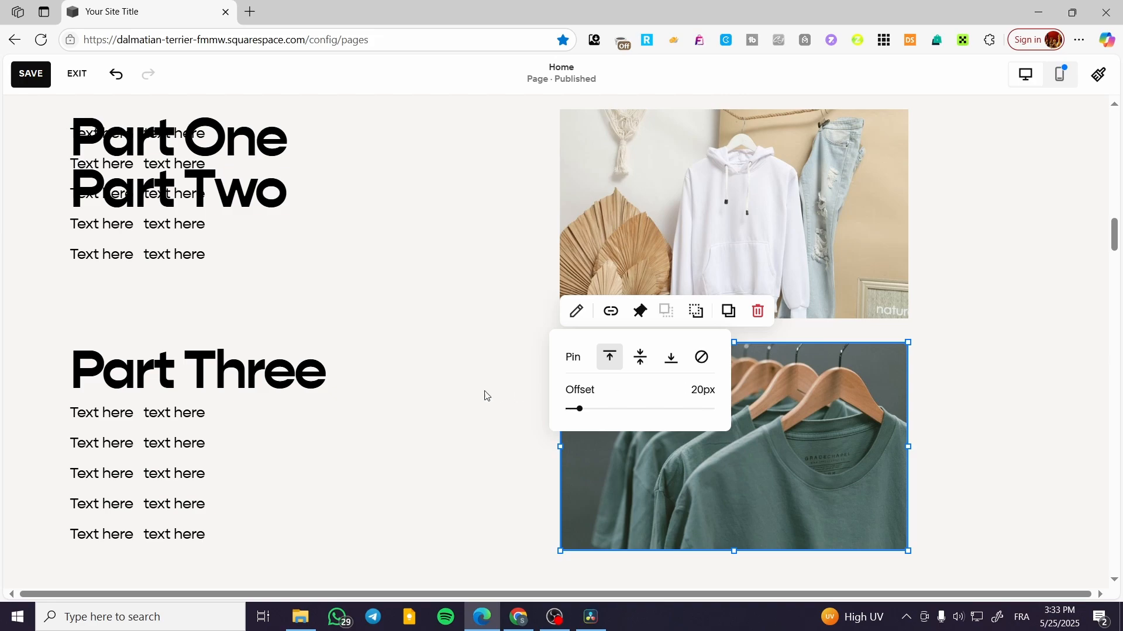
pyautogui.click(465, 395)
# Step: Scroll through the whole section from "Part One" to "Part Three" to examine the scrolling behaviour of all pinned headings and images
pyautogui.scroll(3, 606, 369)
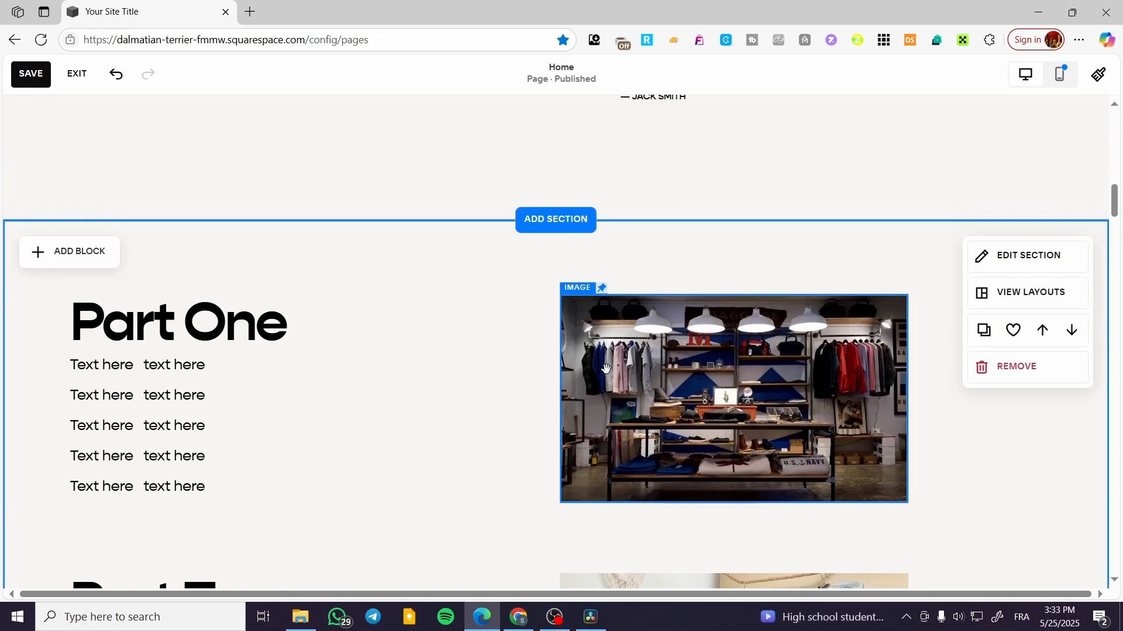
pyautogui.scroll(-1, 509, 309)
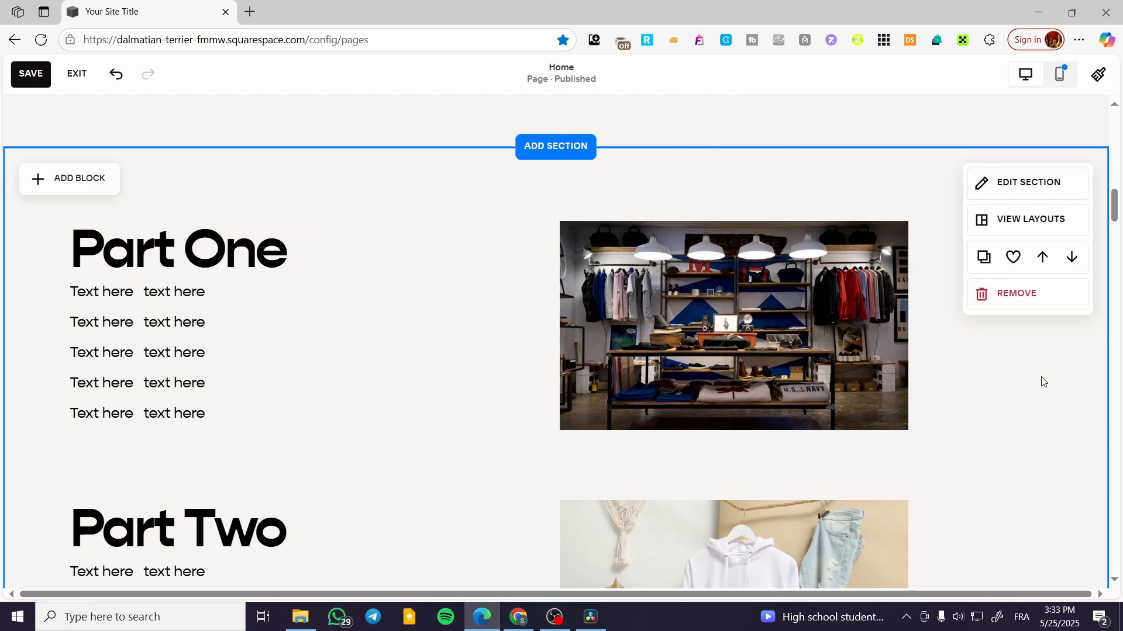
pyautogui.scroll(-5, 1043, 382)
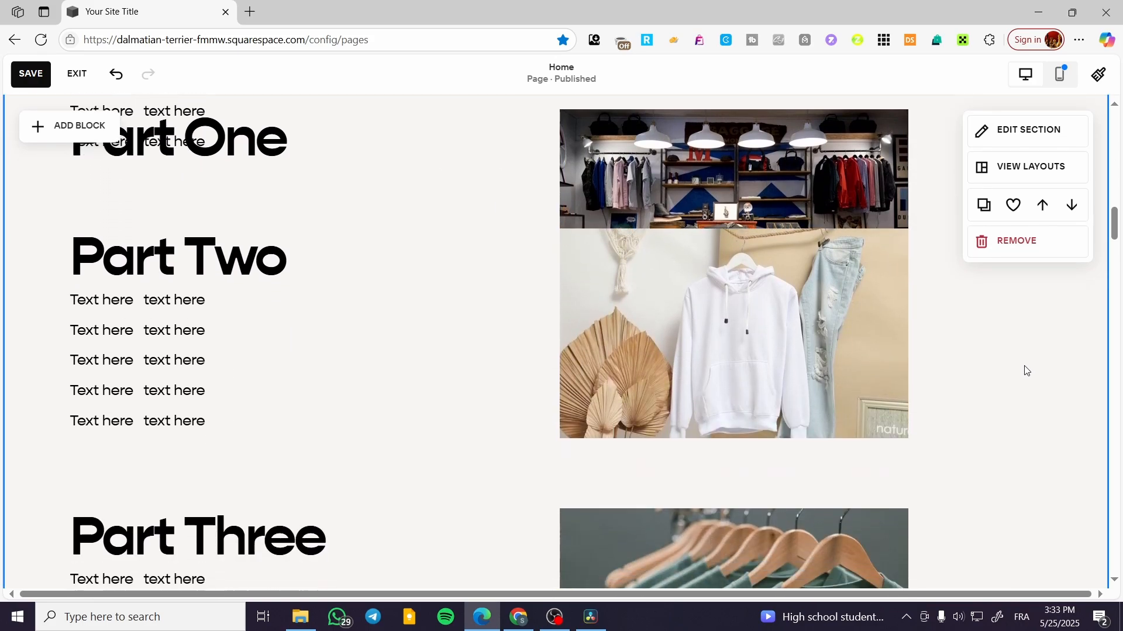
pyautogui.scroll(-3, 1024, 369)
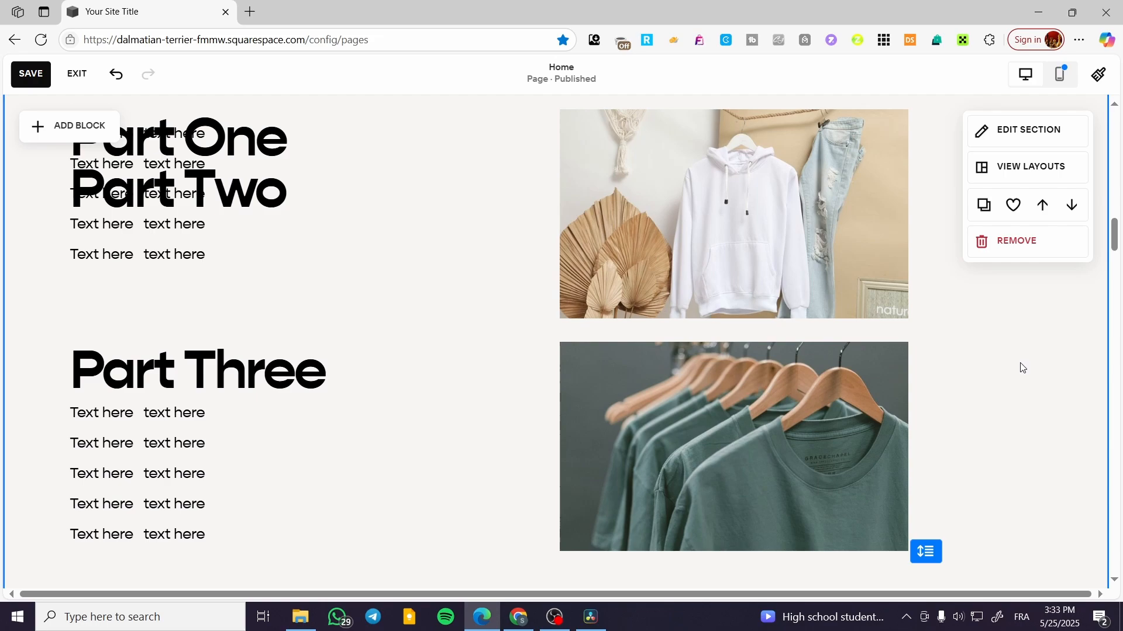
pyautogui.scroll(-1, 1022, 367)
pyautogui.scroll(-4, 1022, 367)
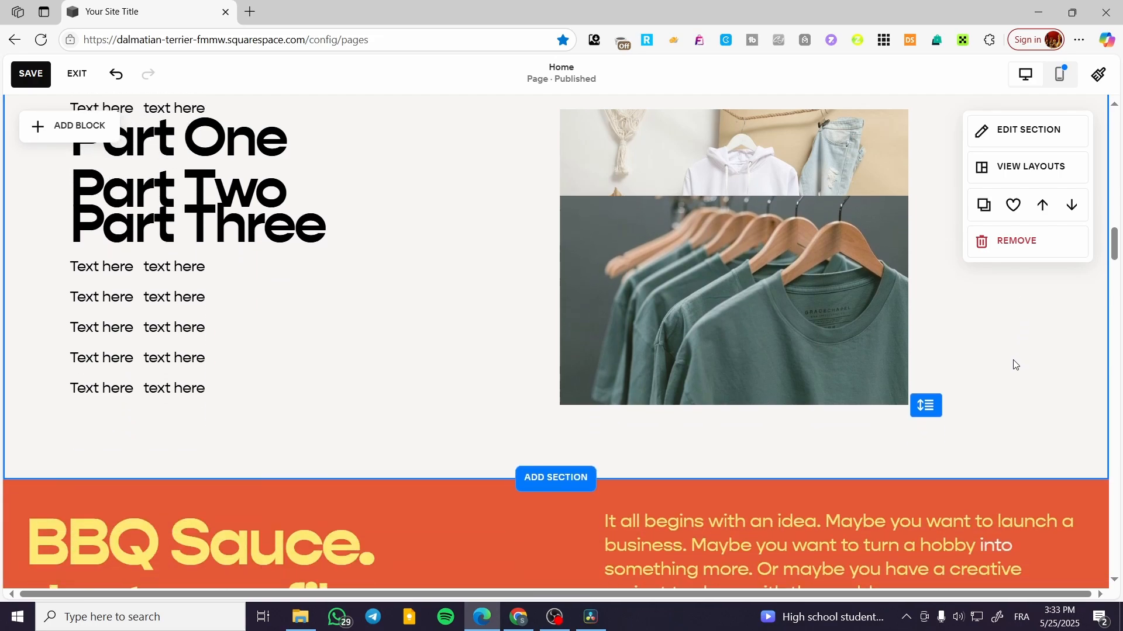
pyautogui.scroll(5, 1015, 366)
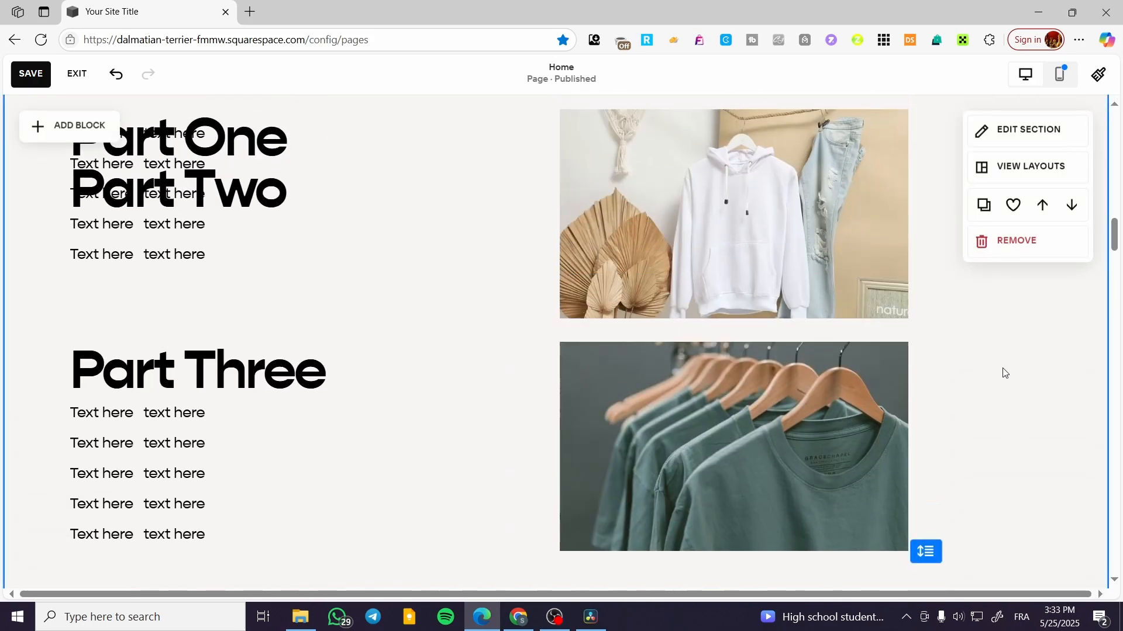
pyautogui.scroll(2, 1002, 370)
pyautogui.scroll(-2, 899, 390)
# Step: Open the pin settings of the "Part Three" text block and check how the block meets the pinned "Part Two" heading while scrolling
pyautogui.click(206, 436)
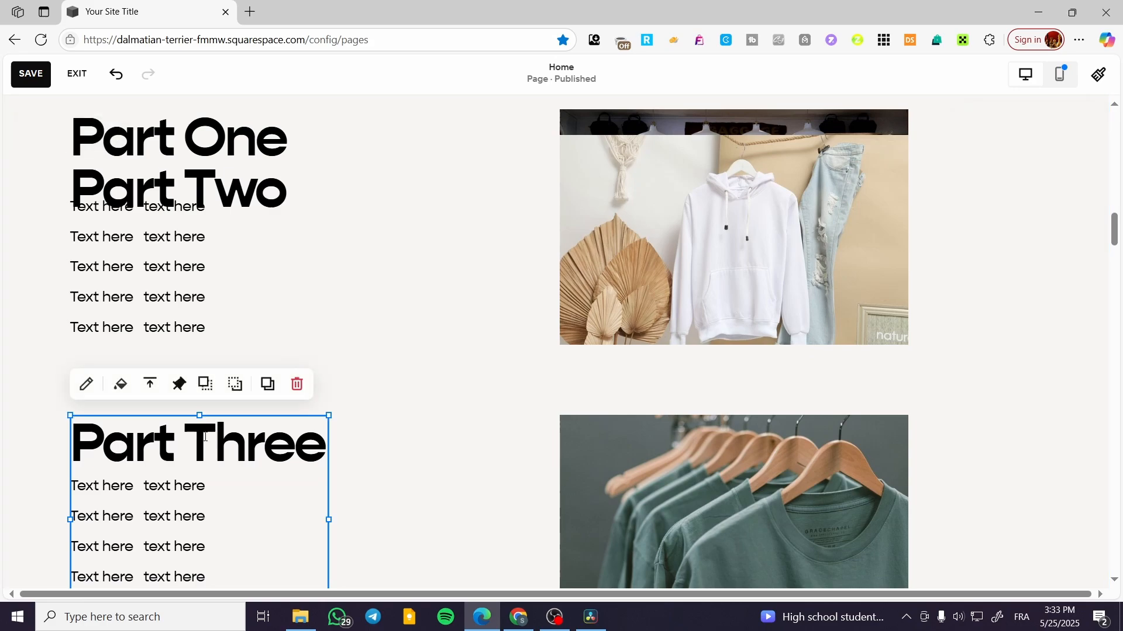
pyautogui.click(189, 392)
pyautogui.click(412, 378)
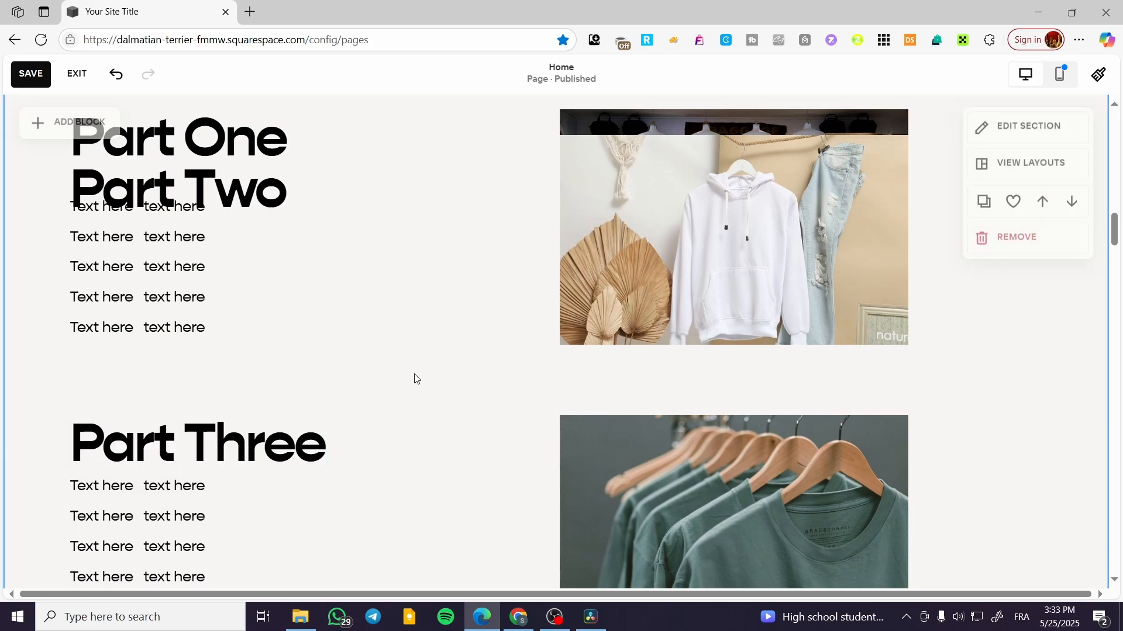
pyautogui.scroll(-7, 590, 368)
pyautogui.scroll(3, 634, 362)
pyautogui.scroll(3, 633, 362)
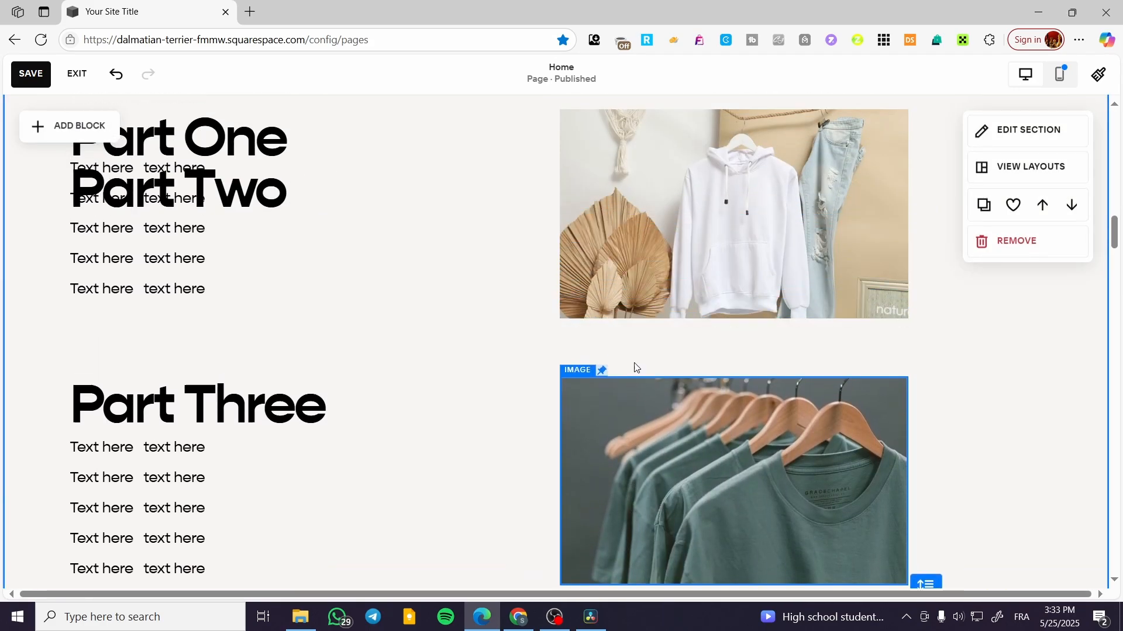
pyautogui.scroll(-3, 635, 365)
pyautogui.scroll(-1, 634, 364)
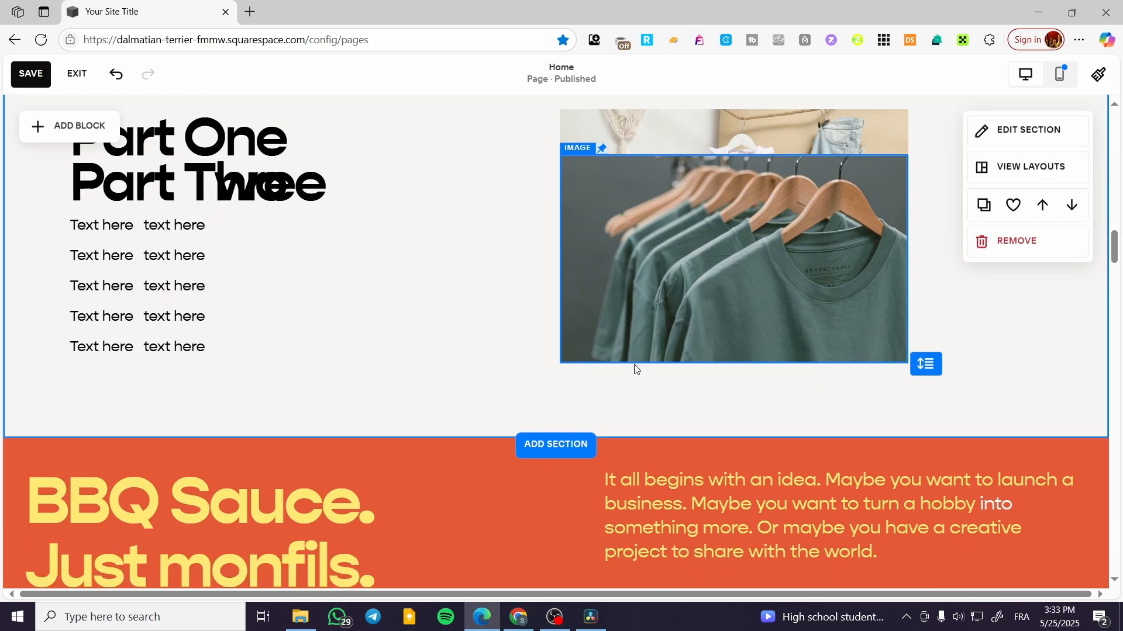
# Step: Scroll back and forth between "Part Two" and "Part Three" to examine how the pinned headings and images meet near the section's end
pyautogui.scroll(1, 633, 365)
pyautogui.scroll(-2, 634, 368)
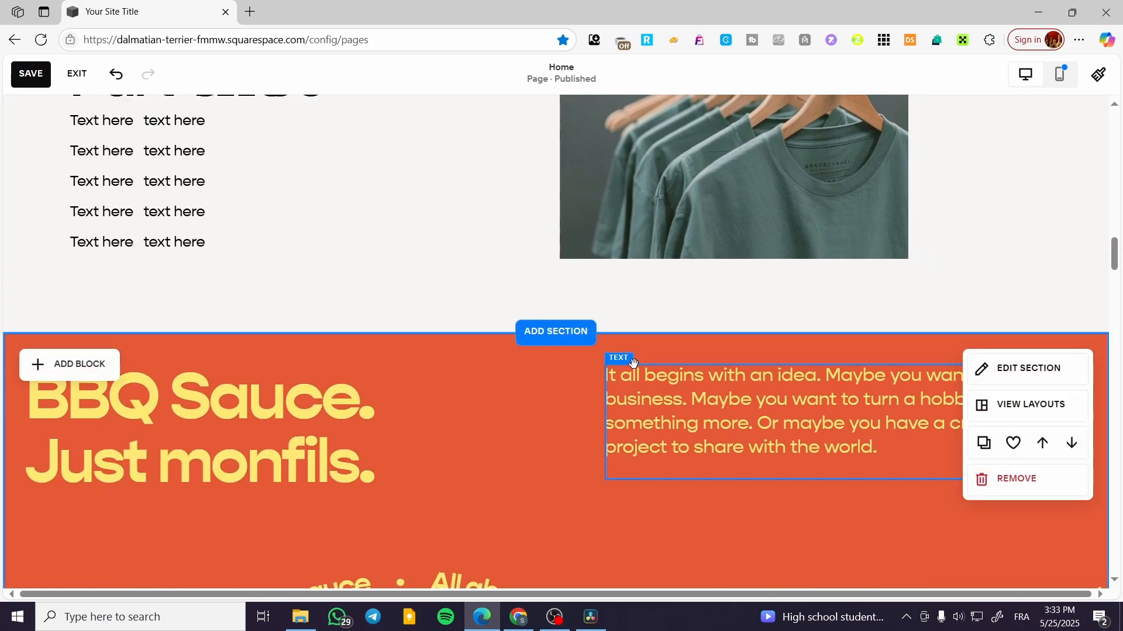
pyautogui.scroll(4, 633, 366)
pyautogui.scroll(4, 634, 364)
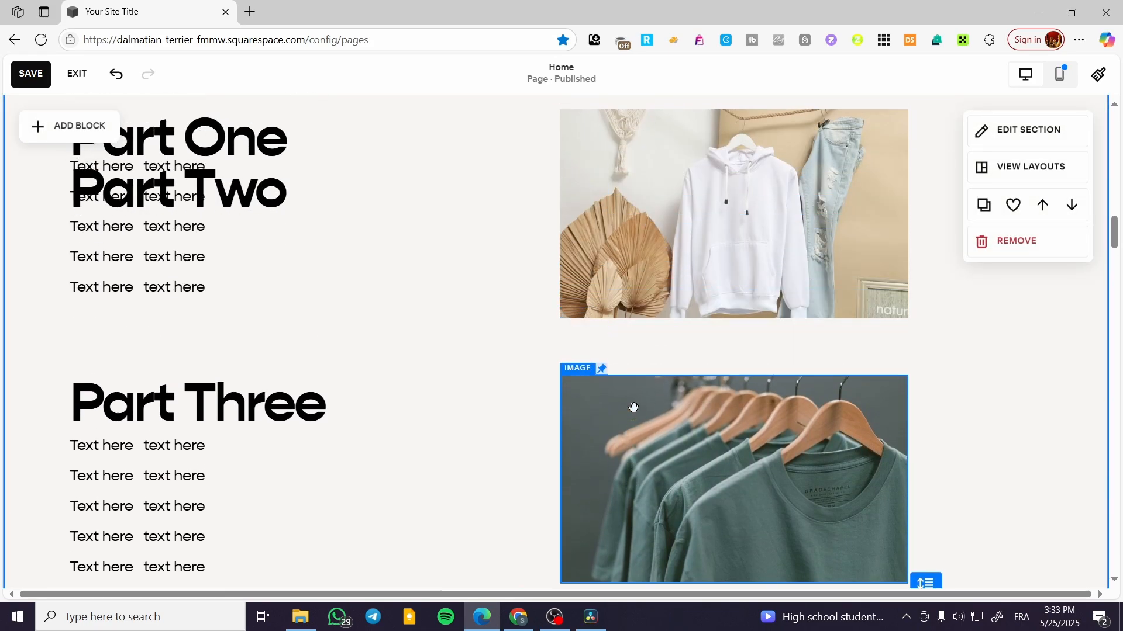
pyautogui.scroll(-6, 623, 437)
pyautogui.scroll(-1, 611, 420)
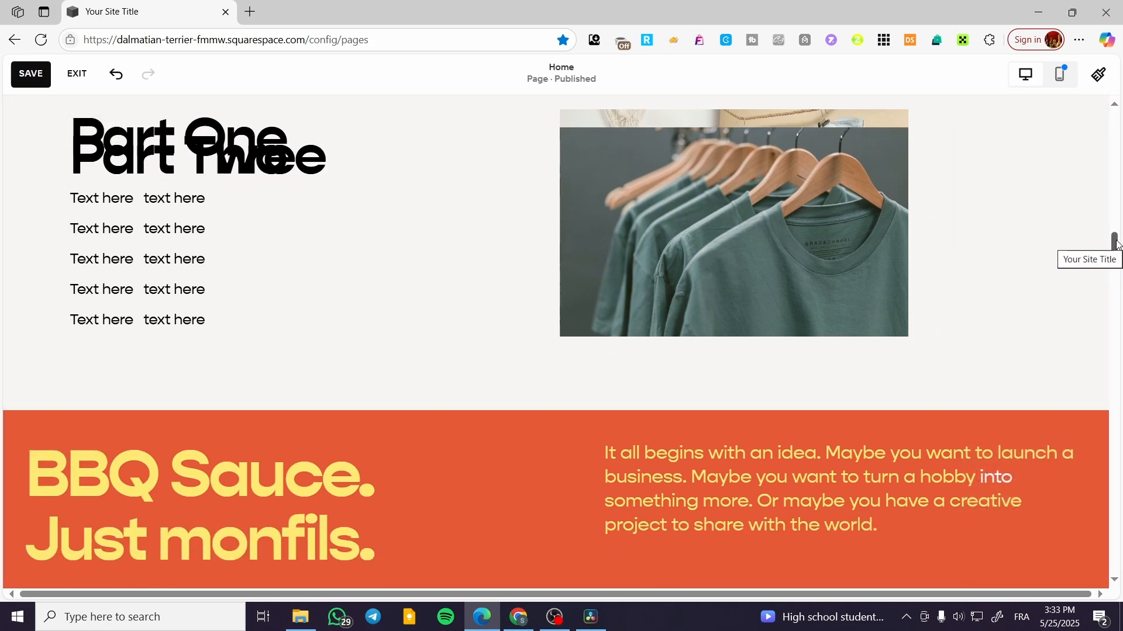
pyautogui.moveTo(1116, 244); pyautogui.dragTo(1116, 239)
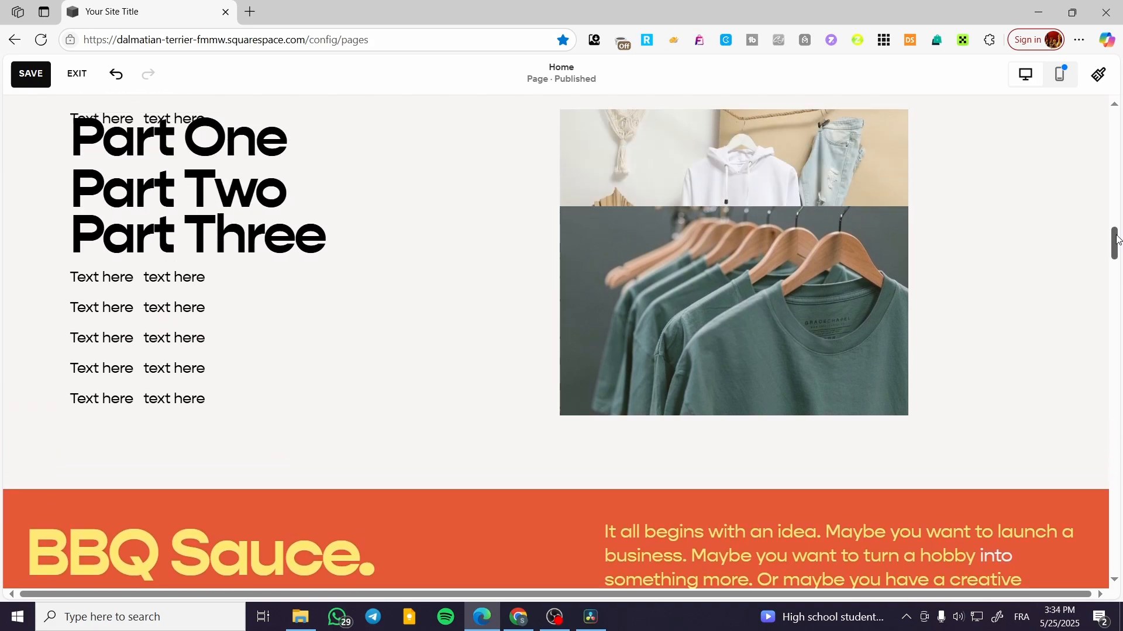
# Step: Set the top pin offset of the "Part Three" heading block to 190px
pyautogui.click(269, 241)
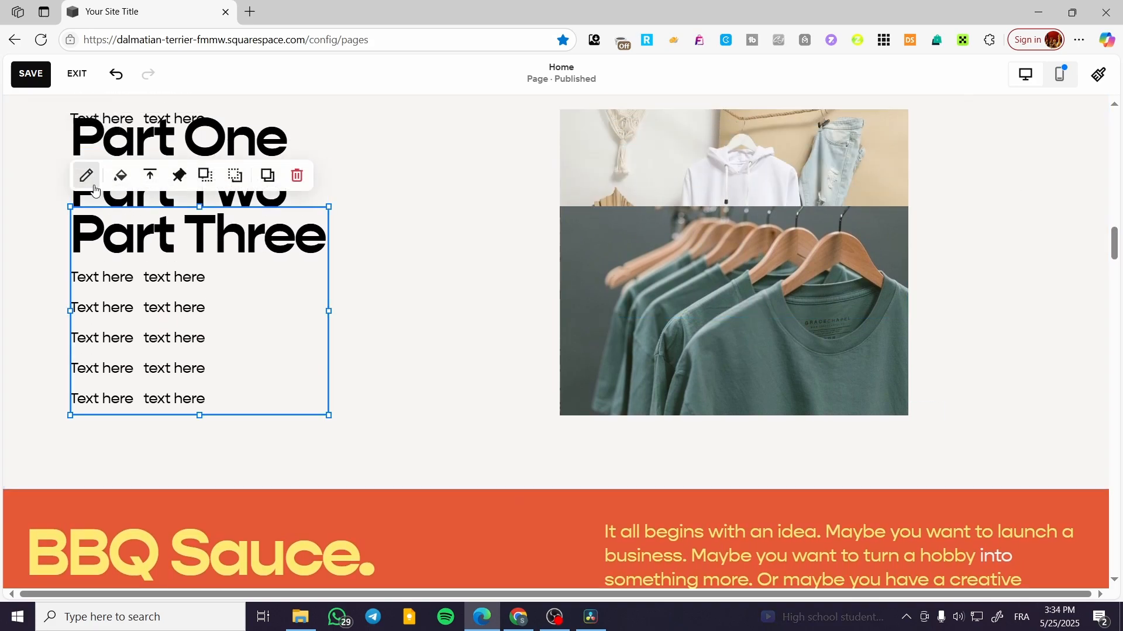
pyautogui.click(179, 179)
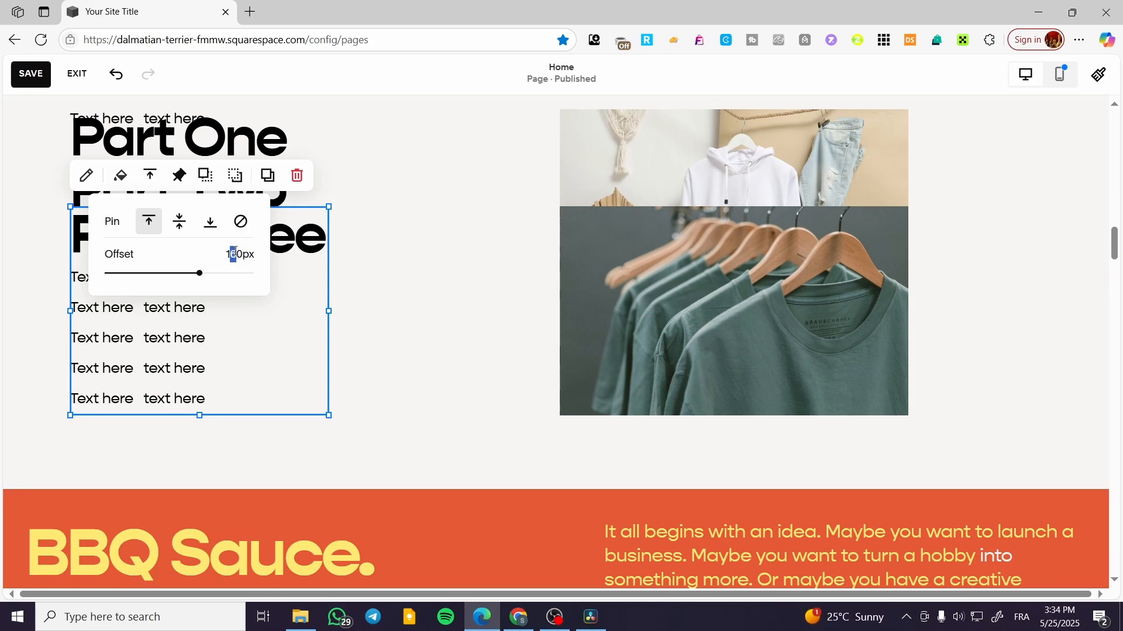
pyautogui.click(390, 279)
# Step: Extend the section's height downward to add empty space below the "Part Three" group
pyautogui.scroll(-2, 712, 339)
pyautogui.scroll(7, 672, 359)
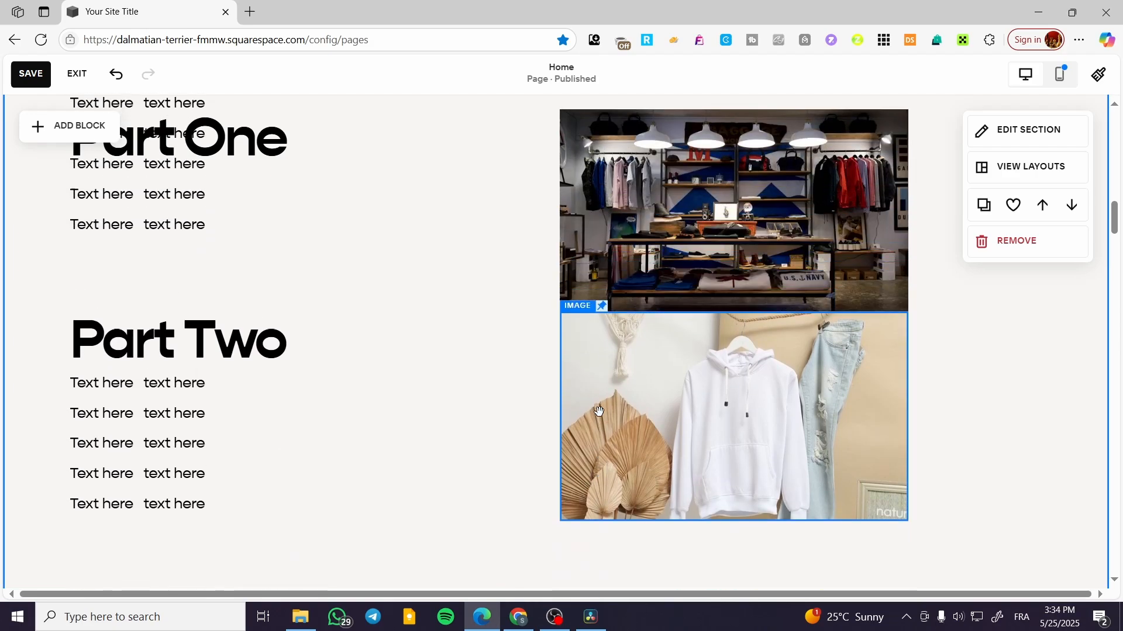
pyautogui.scroll(-5, 599, 411)
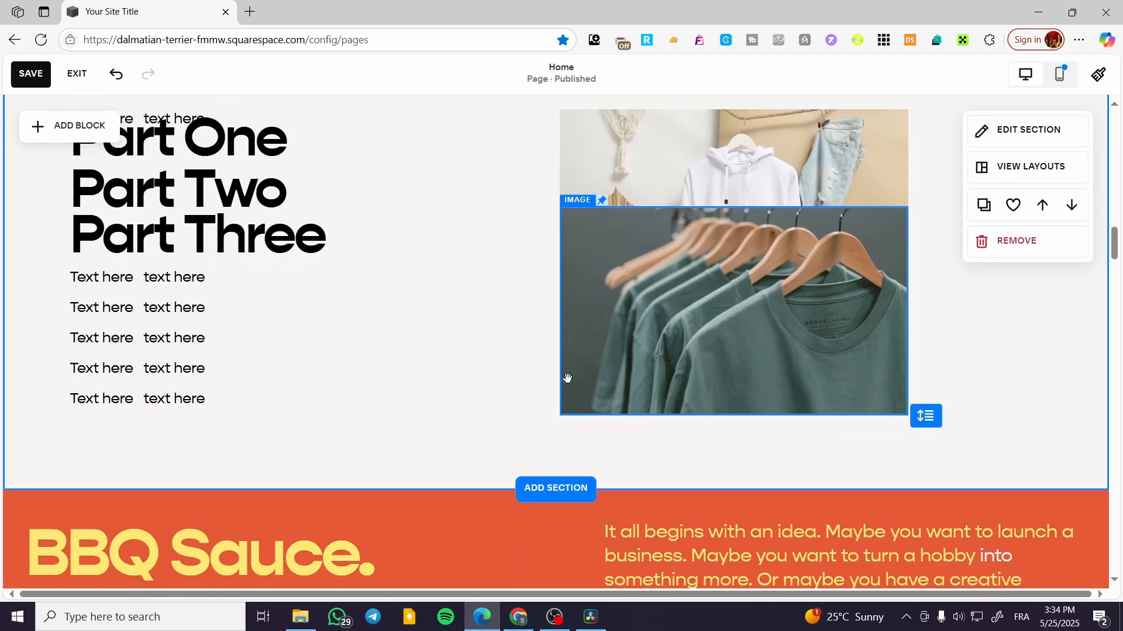
pyautogui.scroll(-1, 570, 380)
pyautogui.scroll(1, 567, 377)
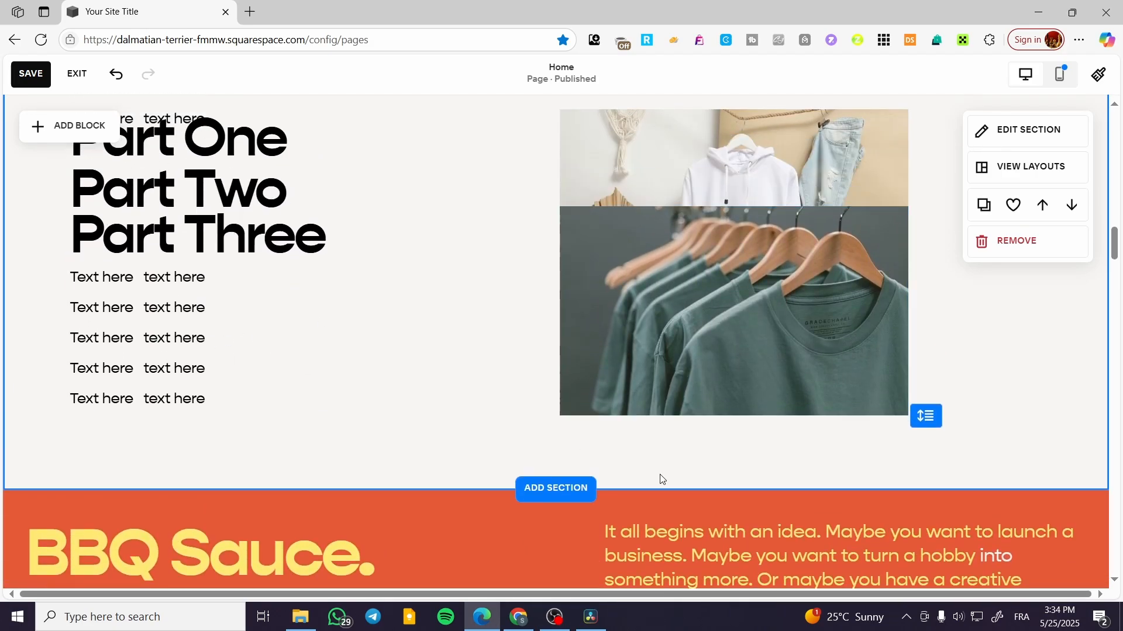
pyautogui.moveTo(922, 416); pyautogui.dragTo(924, 570)
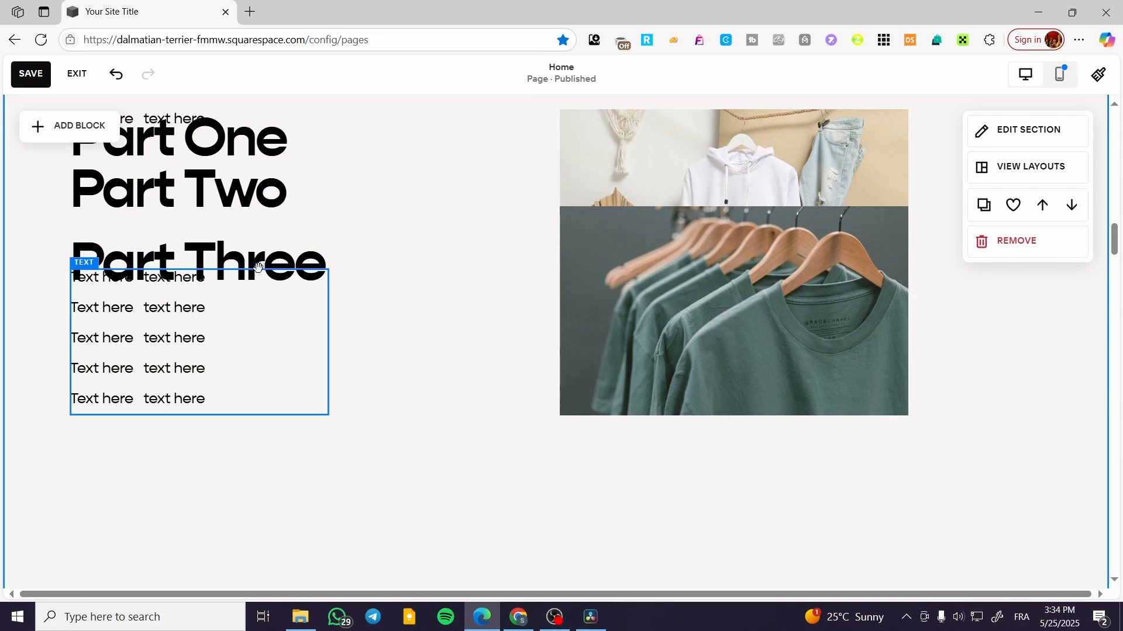
# Step: Reduce the top pin offset of the "Part Three" heading block so it sits directly beneath the pinned "Part Two" heading
pyautogui.click(258, 267)
pyautogui.click(178, 203)
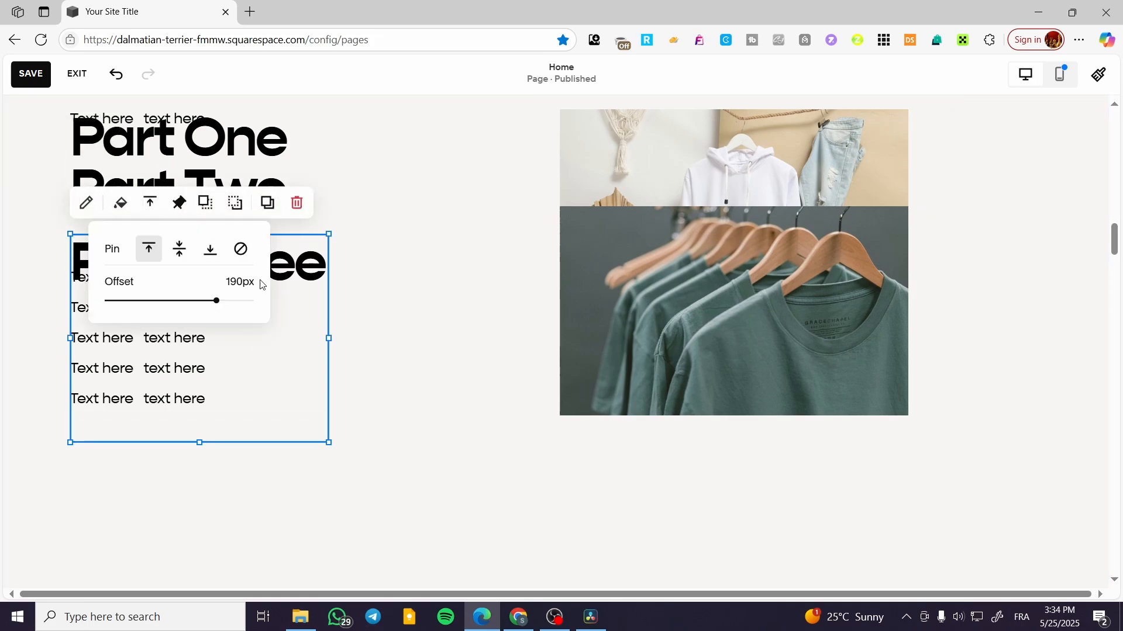
pyautogui.moveTo(218, 300); pyautogui.dragTo(201, 301)
pyautogui.click(176, 431)
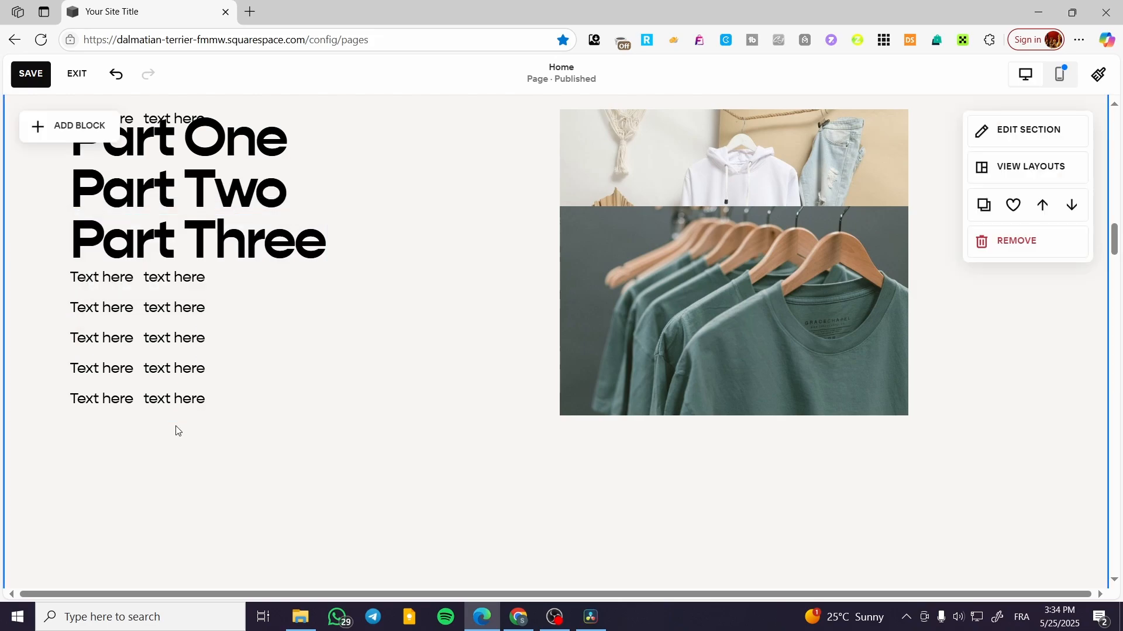
# Step: Check the pinned headings while scrolling and extend the section's height further below the "Part Three" group
pyautogui.scroll(-3, 431, 321)
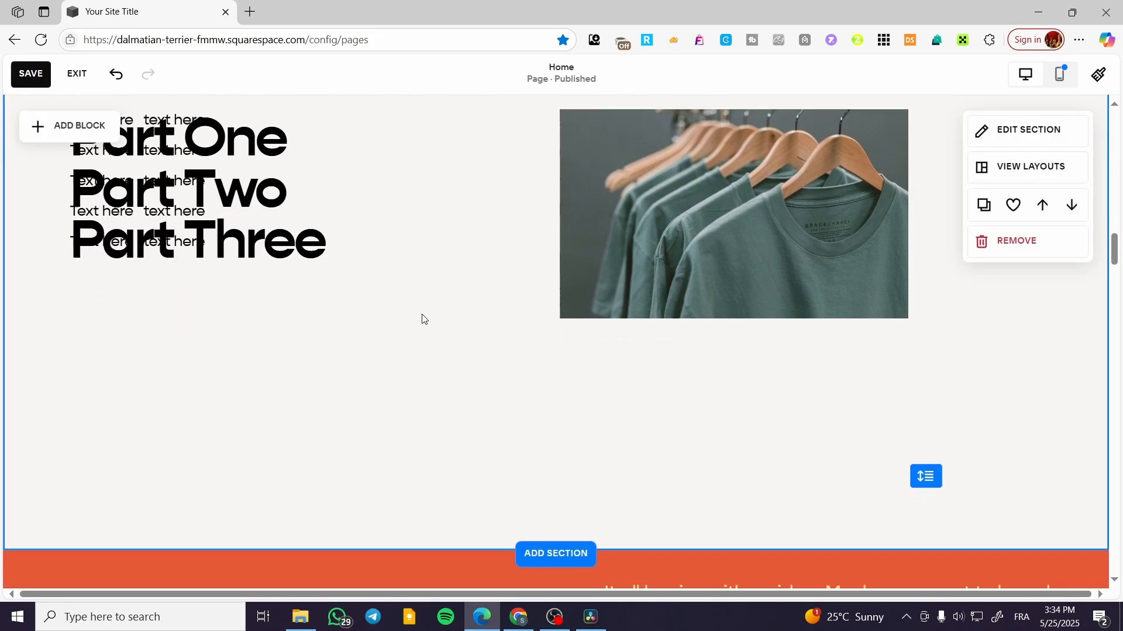
pyautogui.scroll(-2, 421, 316)
pyautogui.scroll(-2, 417, 316)
pyautogui.scroll(8, 431, 331)
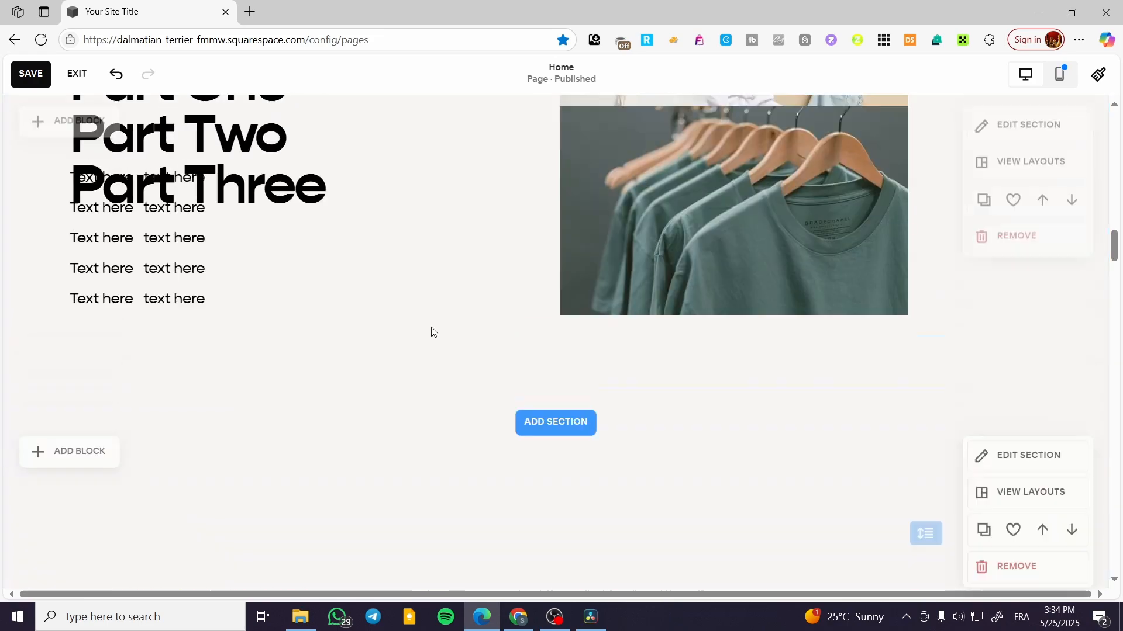
pyautogui.scroll(5, 461, 375)
pyautogui.scroll(-10, 586, 306)
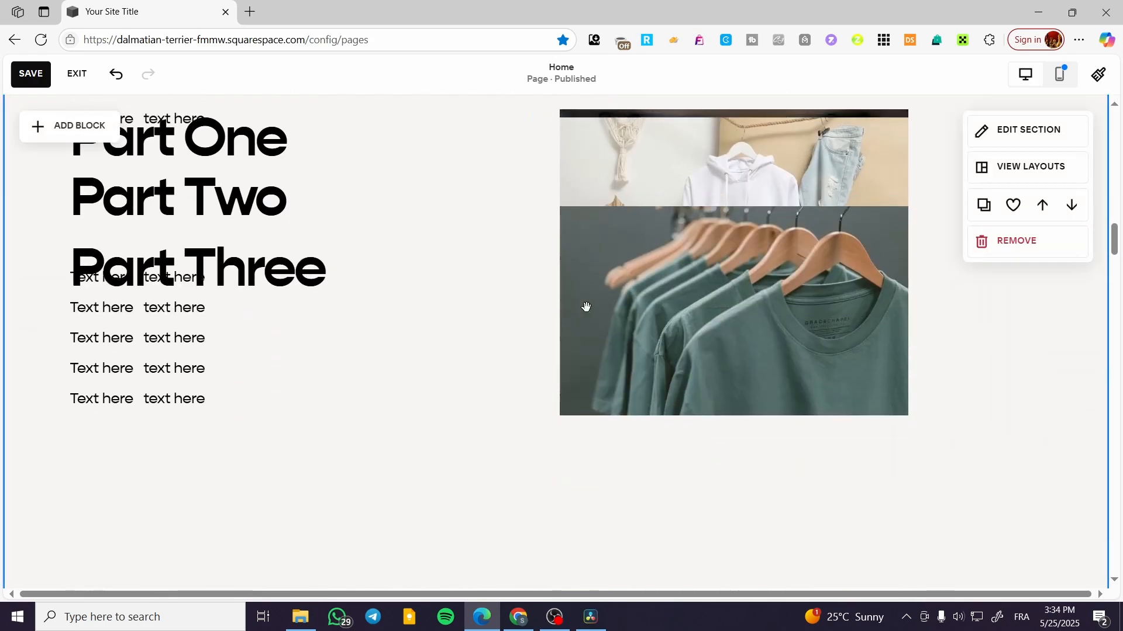
pyautogui.scroll(-3, 931, 468)
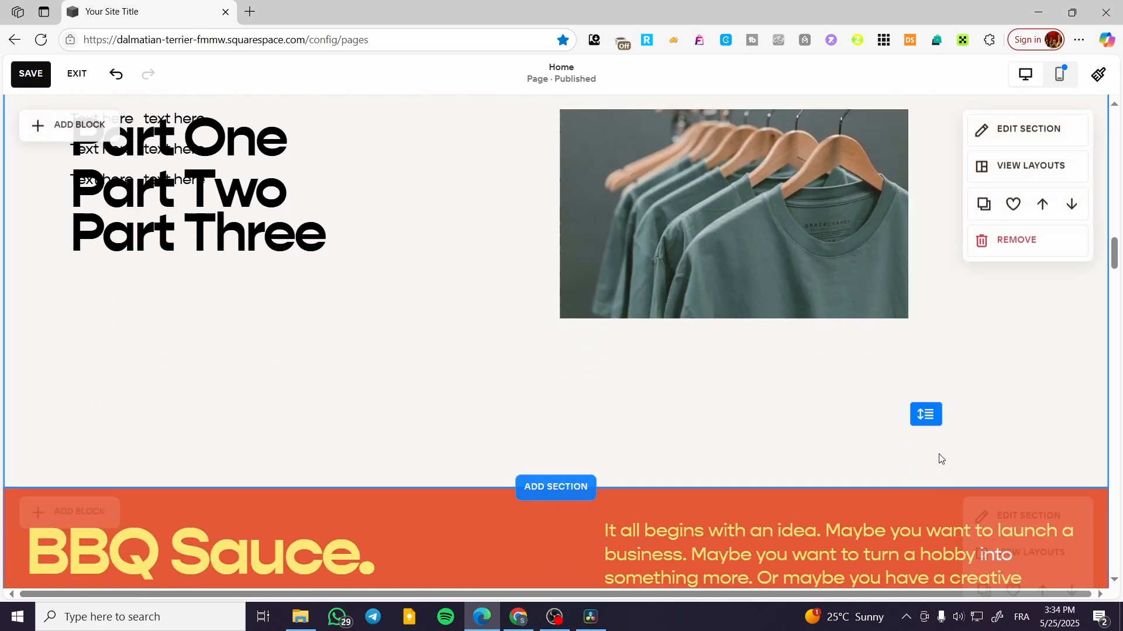
pyautogui.moveTo(925, 412); pyautogui.dragTo(926, 585)
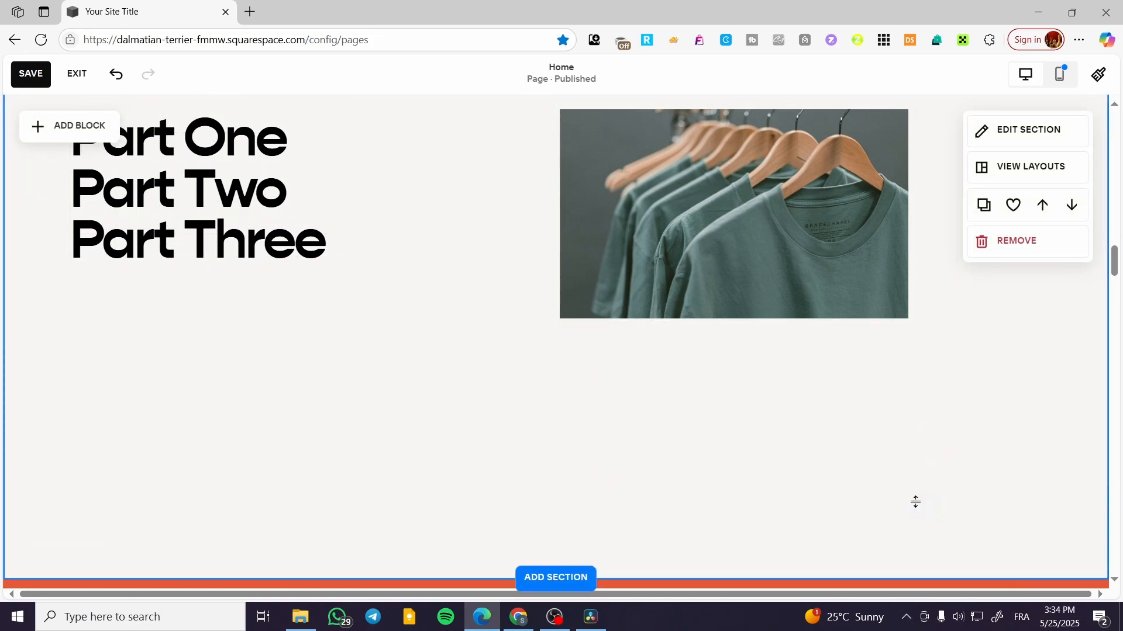
# Step: Scroll through the section to examine how the text lines pass behind the pinned headings
pyautogui.scroll(5, 796, 371)
pyautogui.scroll(-4, 819, 316)
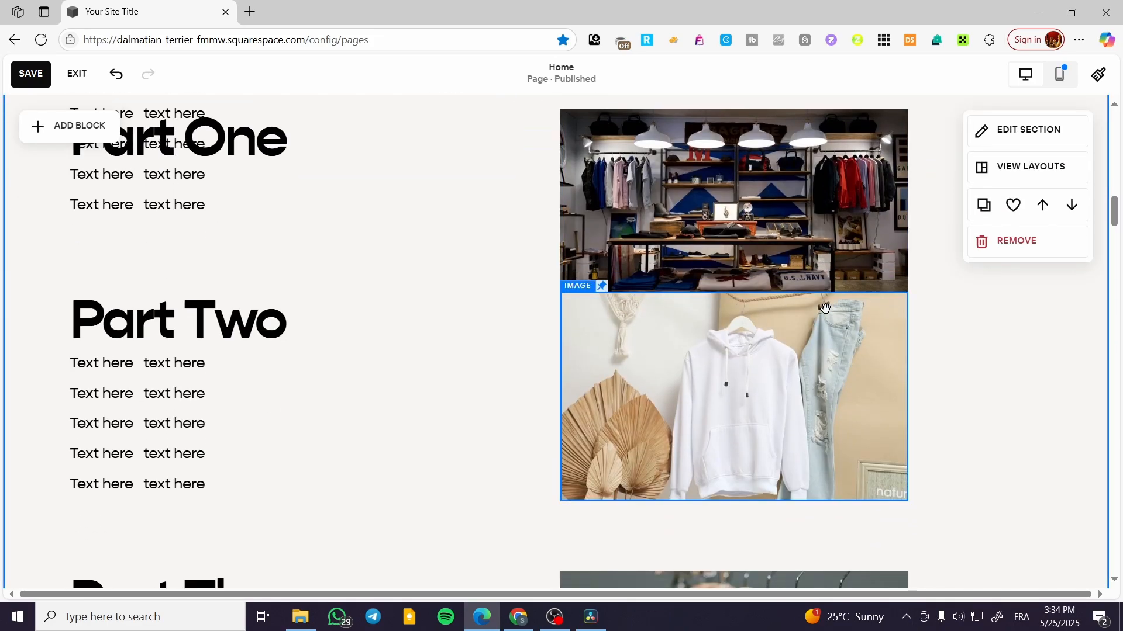
pyautogui.scroll(1, 825, 308)
pyautogui.scroll(-3, 822, 303)
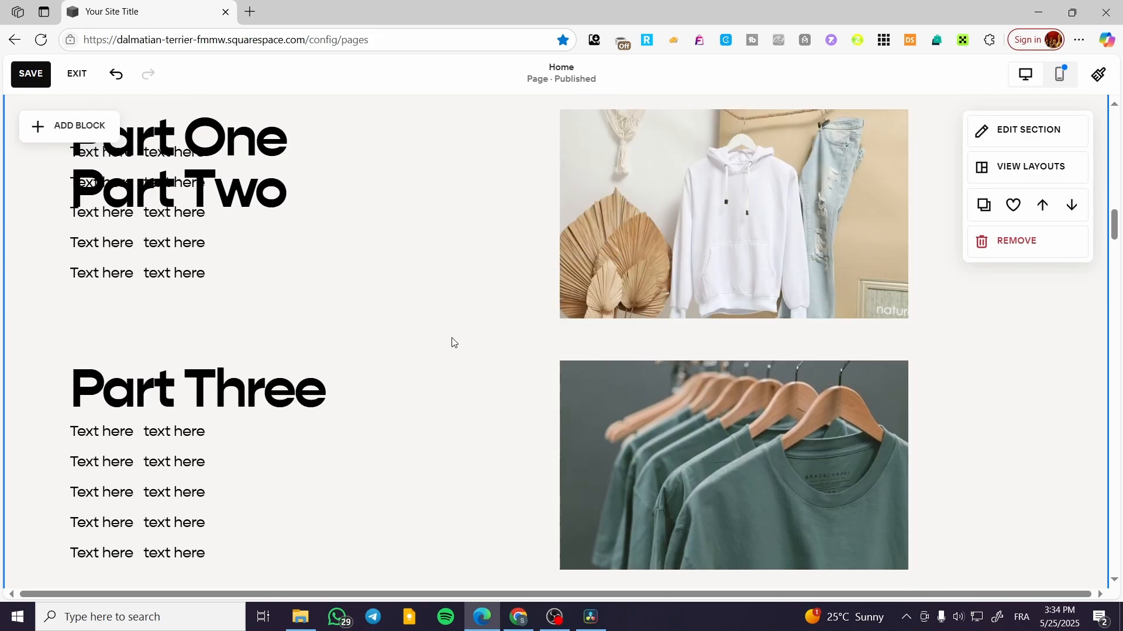
pyautogui.scroll(8, 454, 343)
pyautogui.scroll(-6, 465, 344)
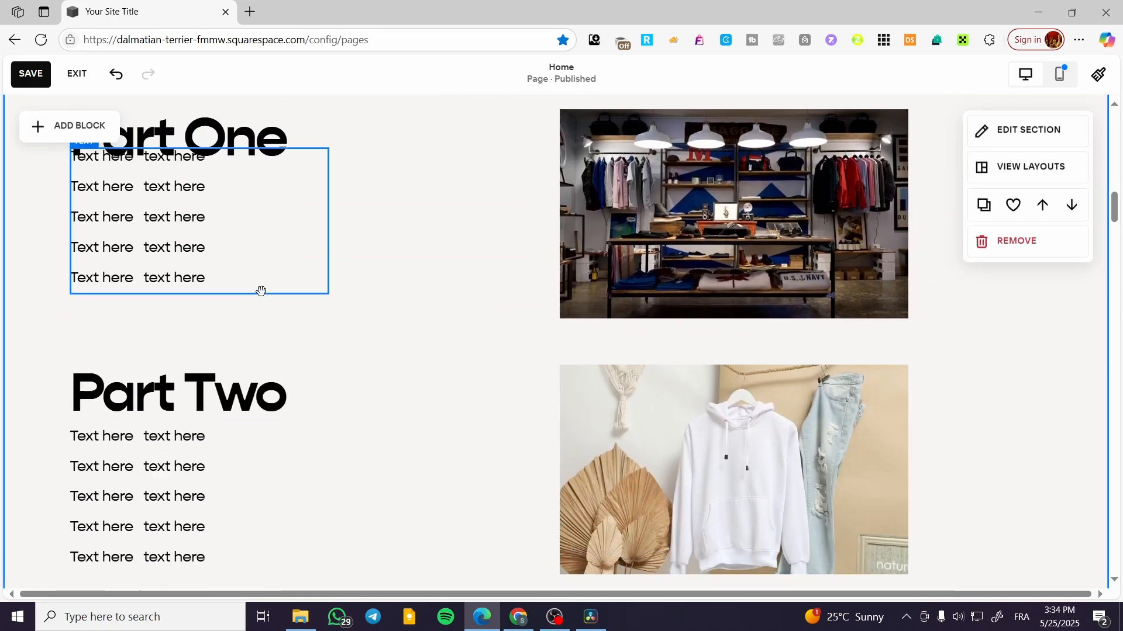
pyautogui.scroll(2, 236, 297)
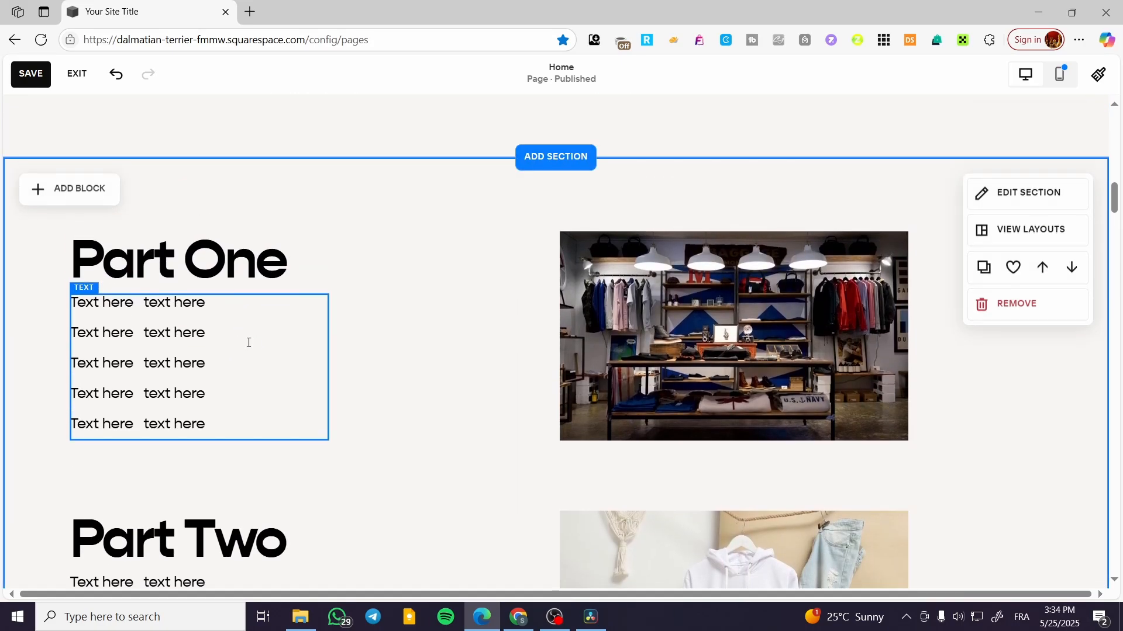
pyautogui.click(224, 339)
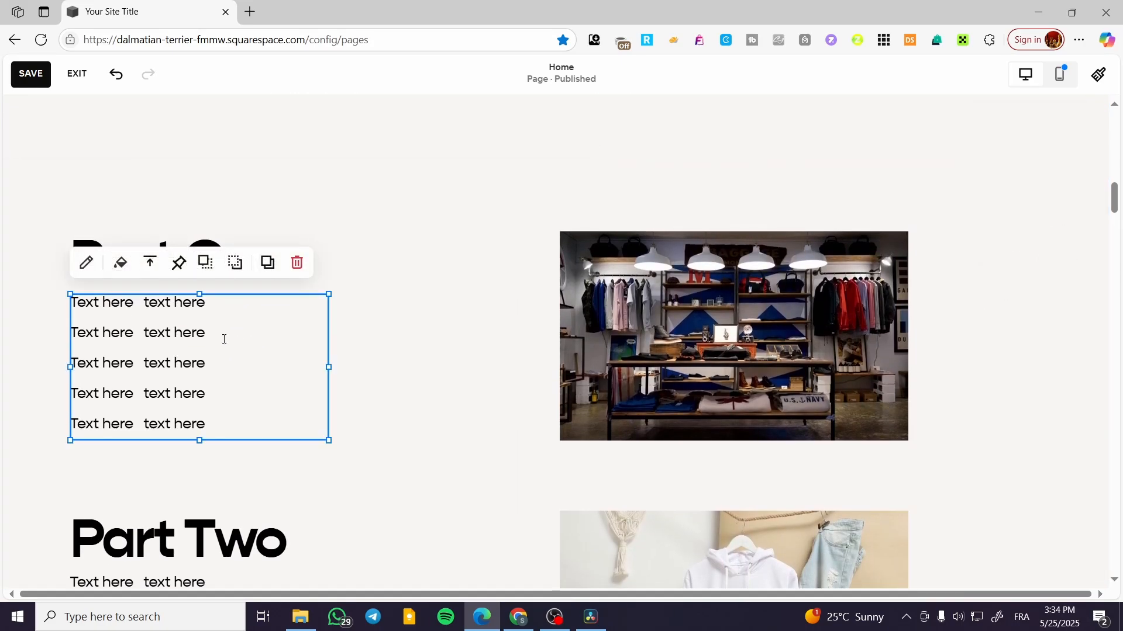
pyautogui.click(86, 263)
pyautogui.click(364, 349)
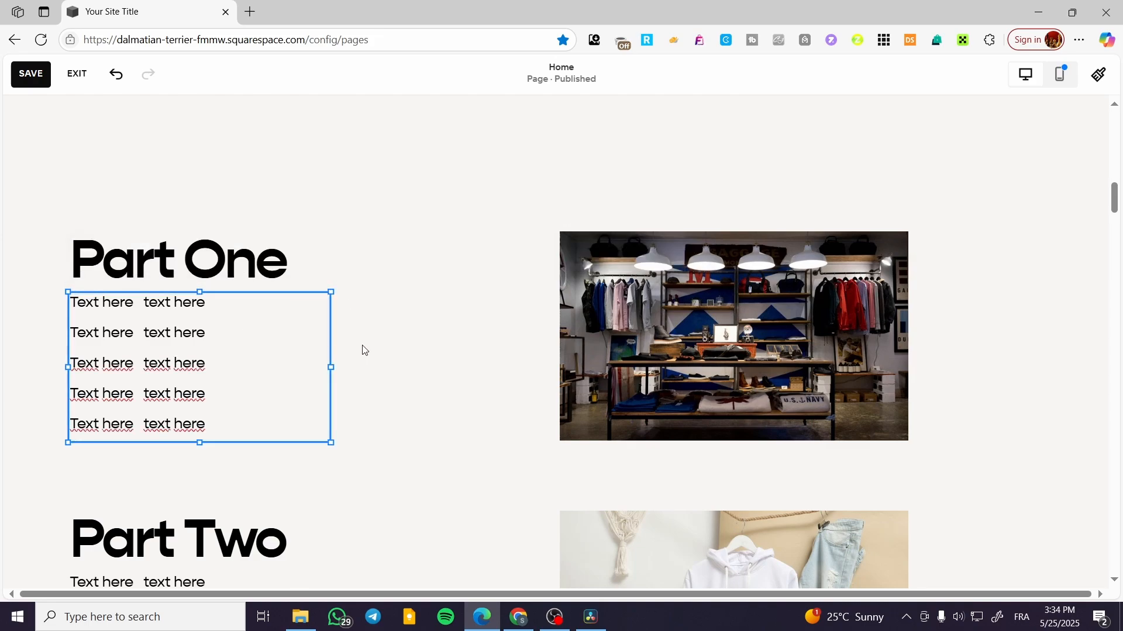
# Step: Give the text block under "Part One" a background in the palette's off-white colour with medium (M) padding
pyautogui.click(154, 288)
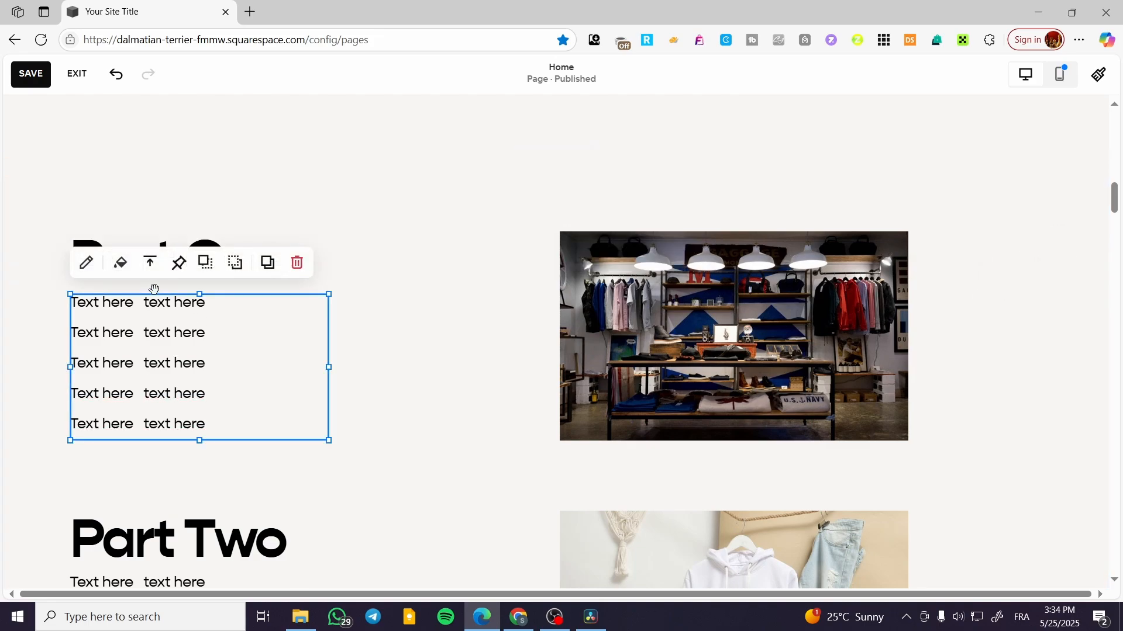
pyautogui.click(121, 268)
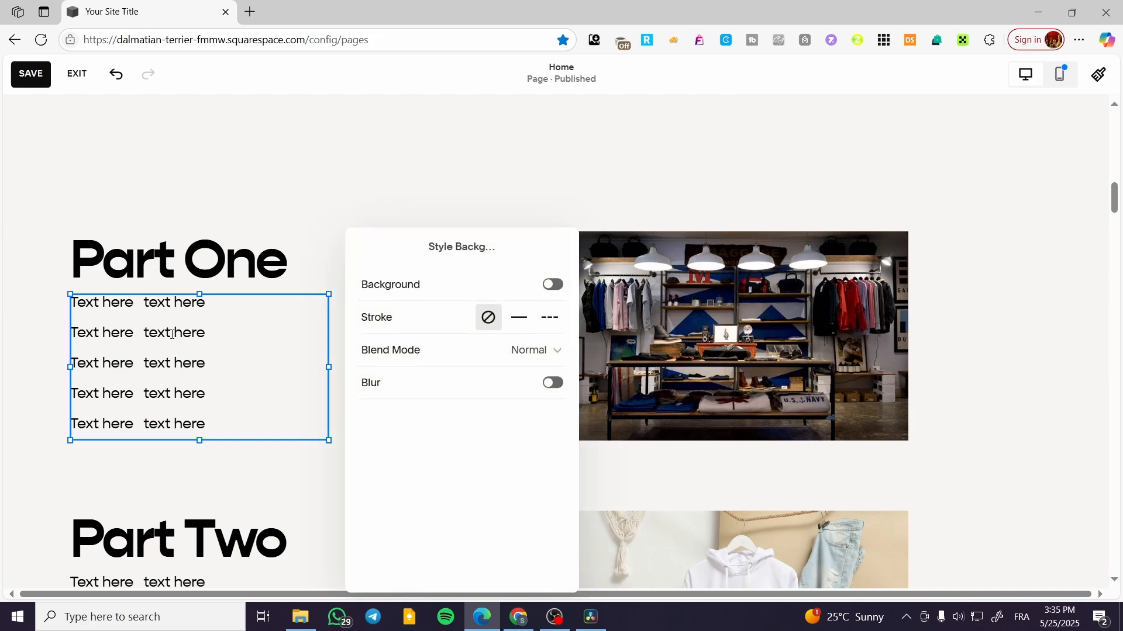
pyautogui.click(555, 285)
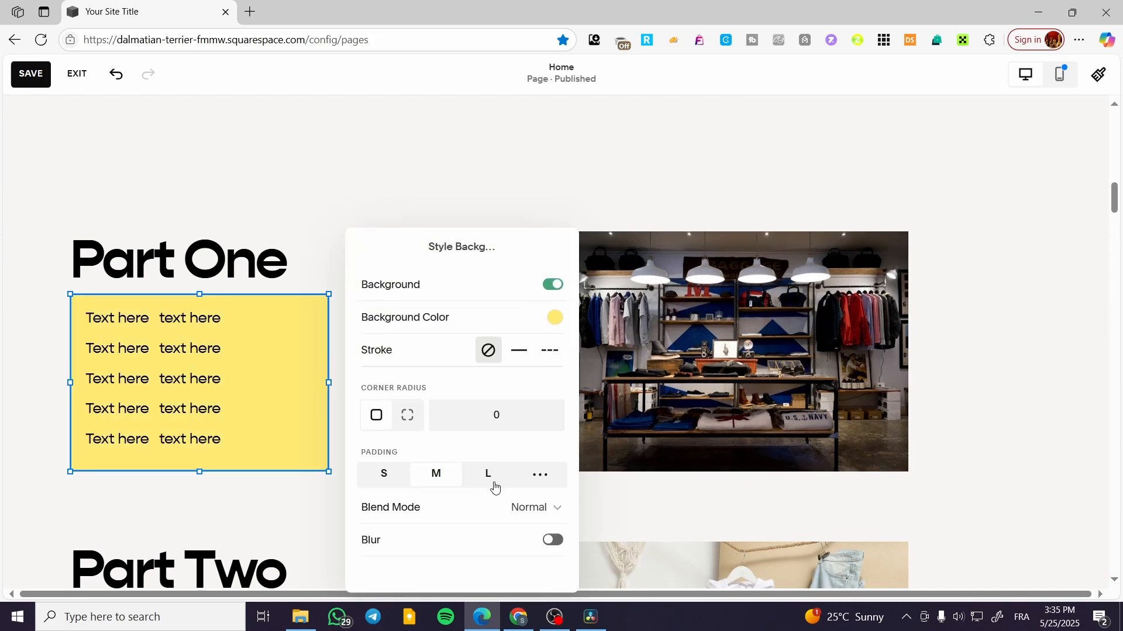
pyautogui.click(392, 476)
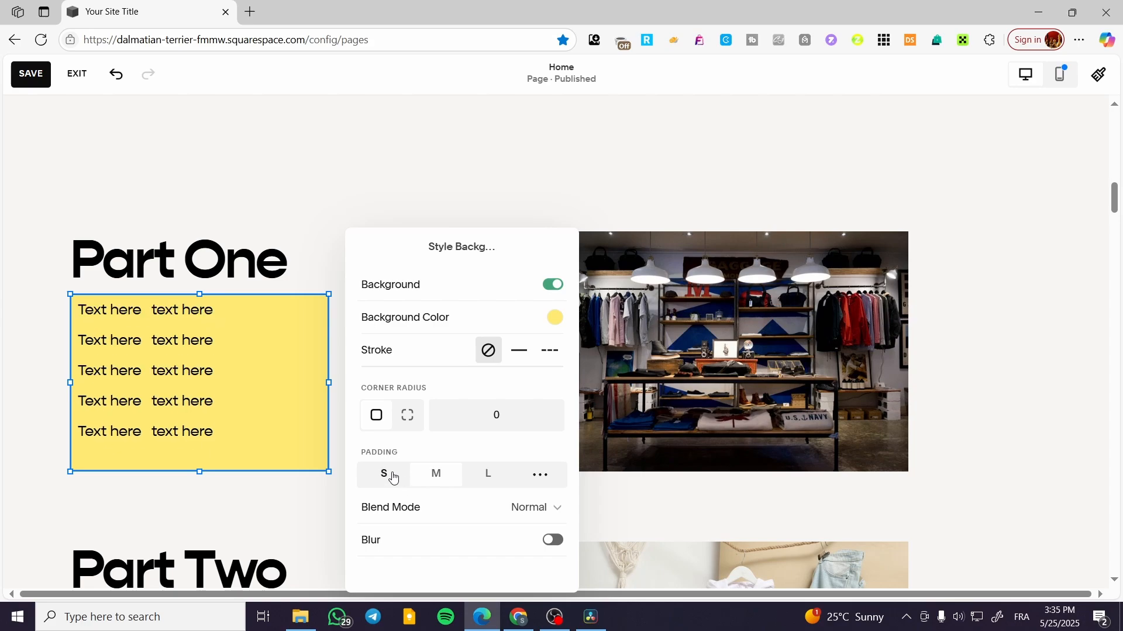
pyautogui.click(443, 481)
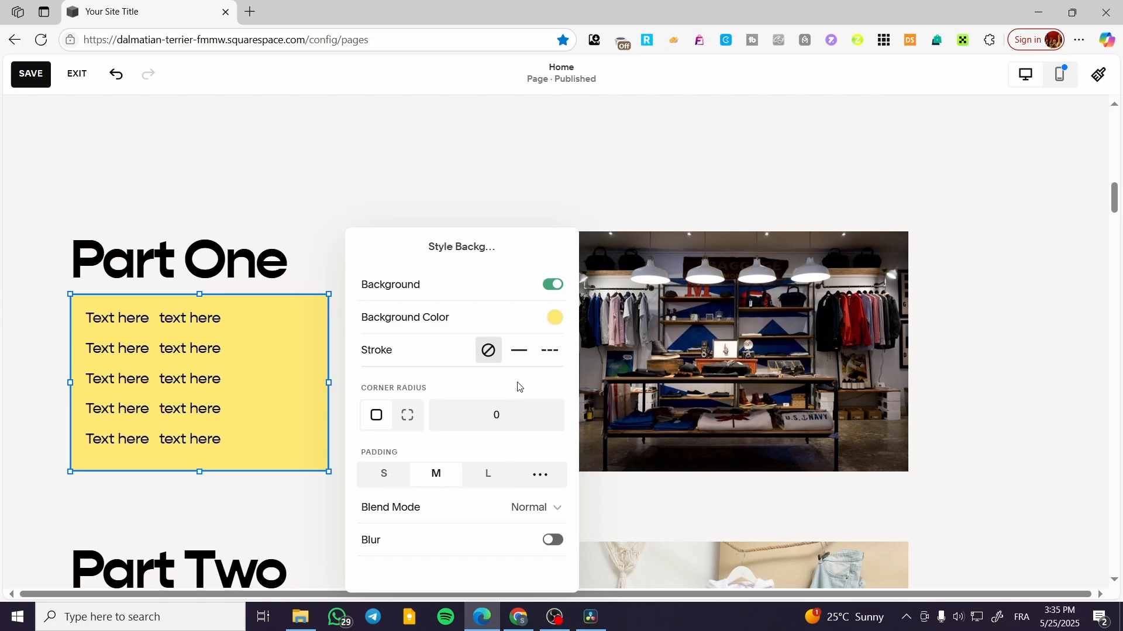
pyautogui.click(550, 323)
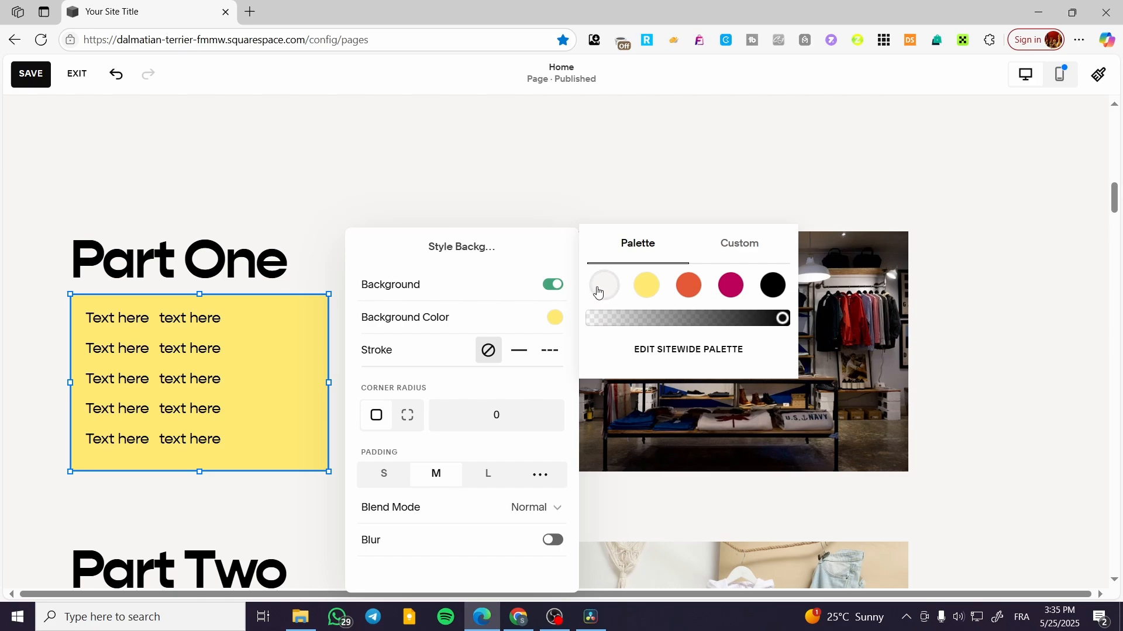
pyautogui.click(597, 293)
pyautogui.click(421, 179)
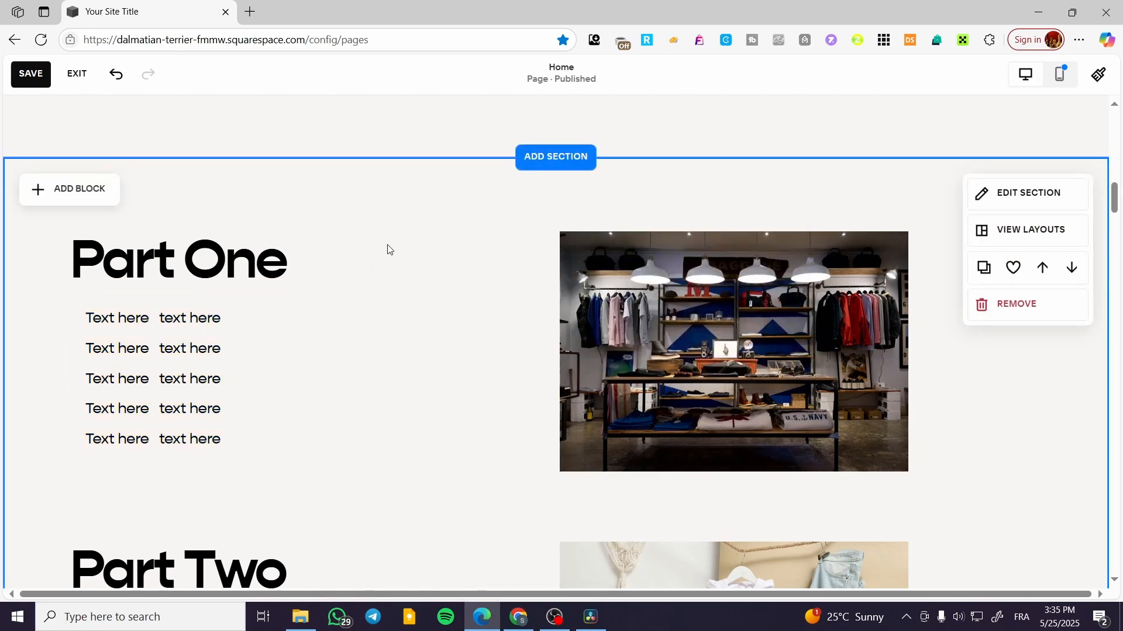
# Step: Give the text block under "Part Two" a background in the palette's off-white colour with small (S) padding
pyautogui.scroll(-5, 385, 269)
pyautogui.scroll(3, 387, 292)
pyautogui.scroll(-2, 389, 291)
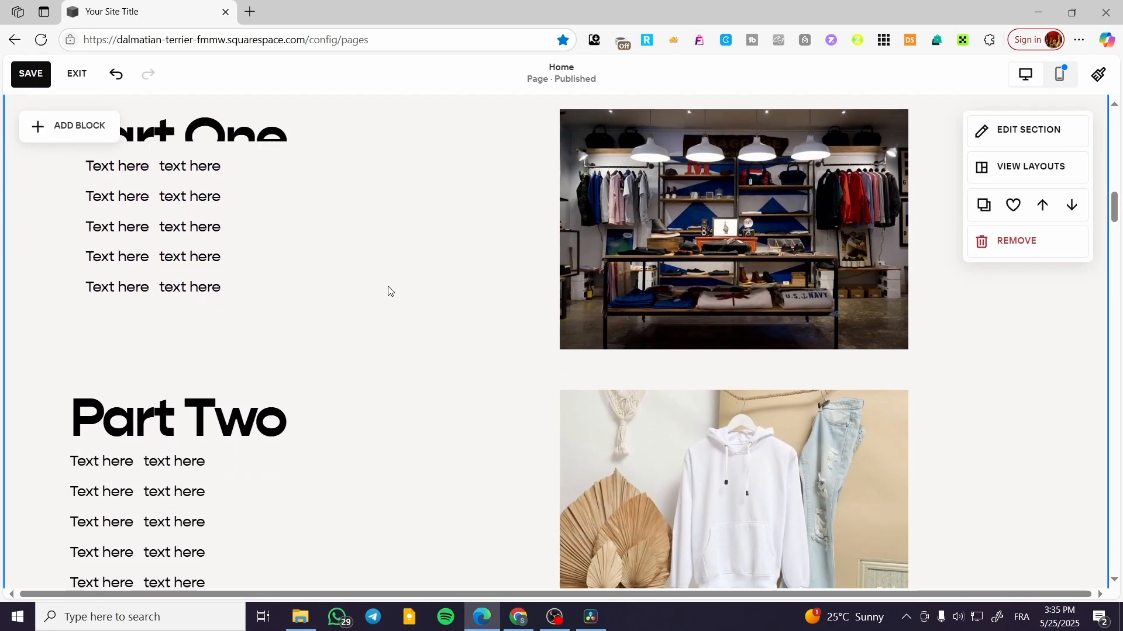
pyautogui.scroll(2, 389, 290)
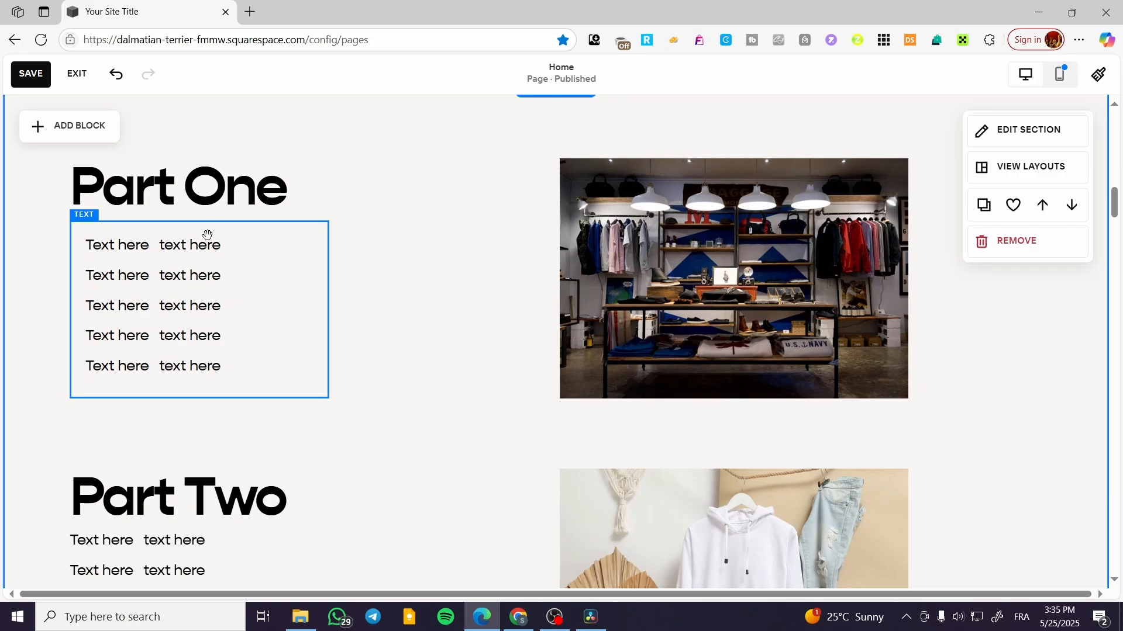
pyautogui.scroll(-4, 199, 289)
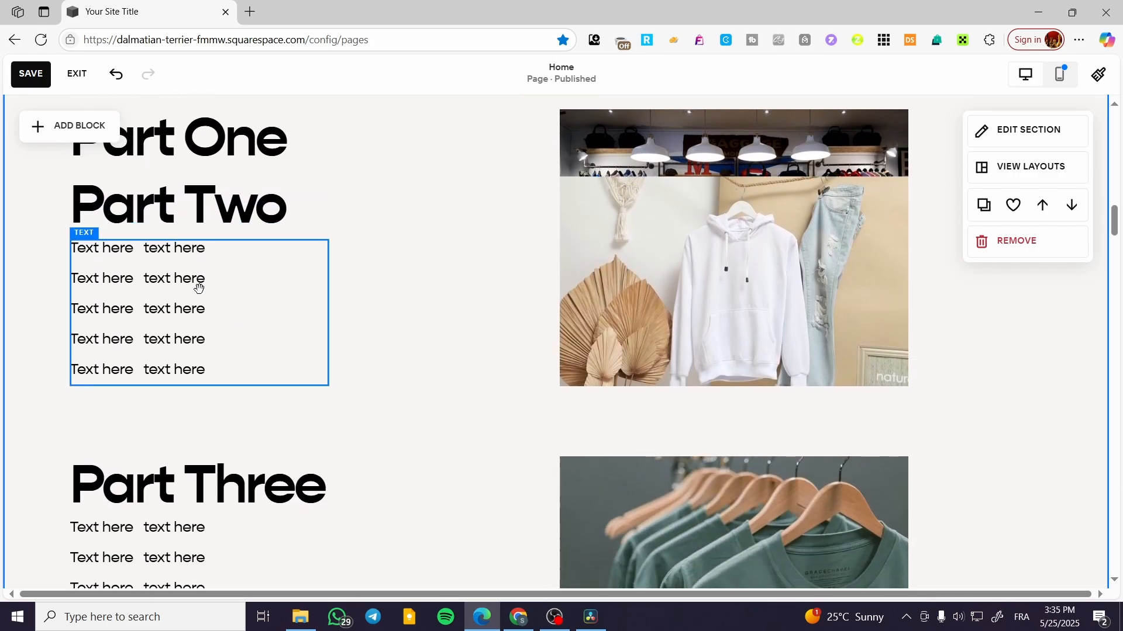
pyautogui.click(258, 295)
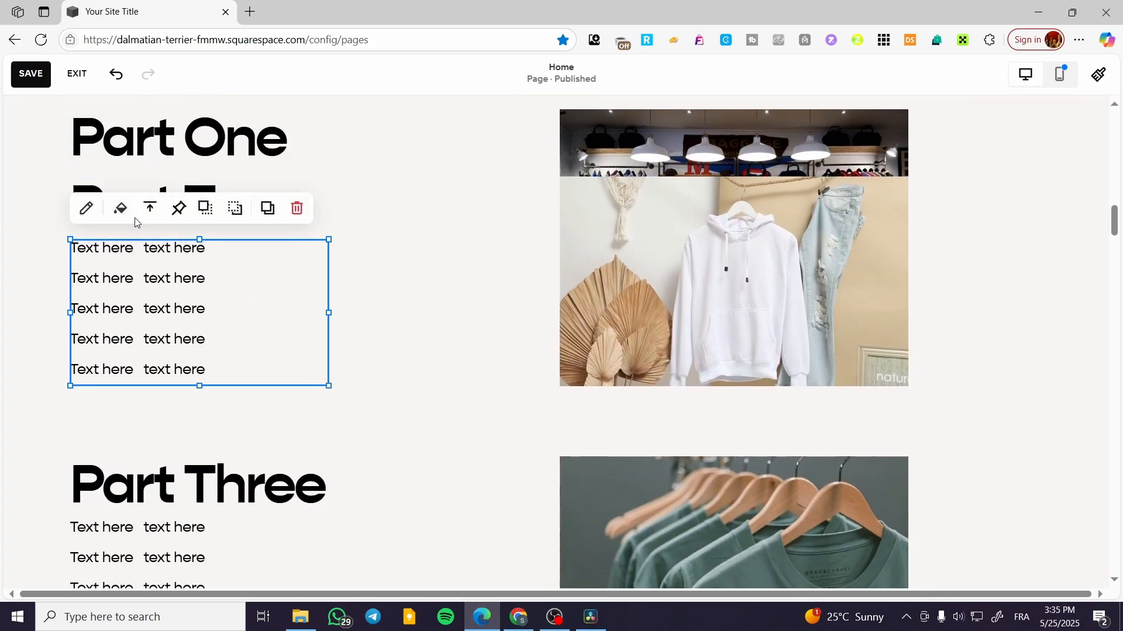
pyautogui.click(117, 205)
pyautogui.click(552, 291)
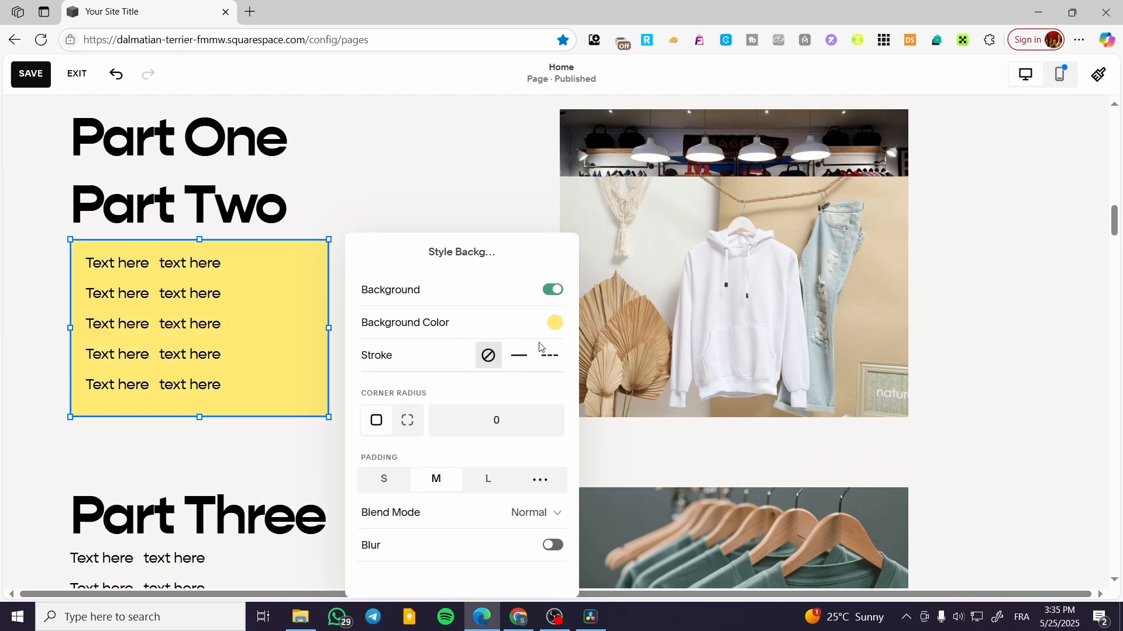
pyautogui.click(553, 325)
pyautogui.click(602, 291)
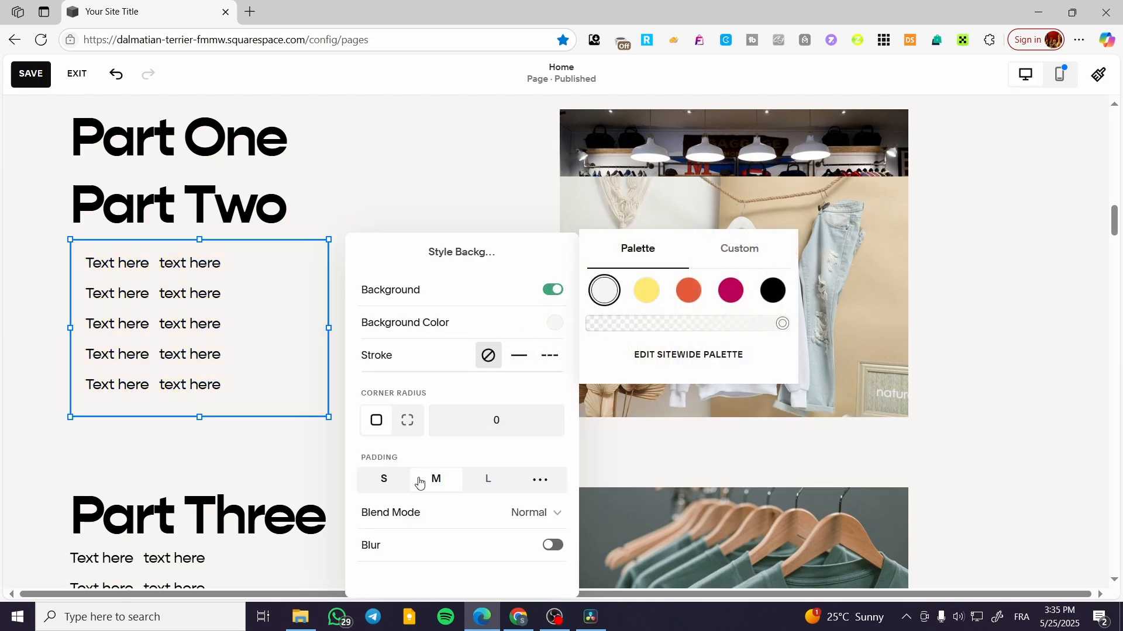
pyautogui.click(395, 487)
pyautogui.click(84, 462)
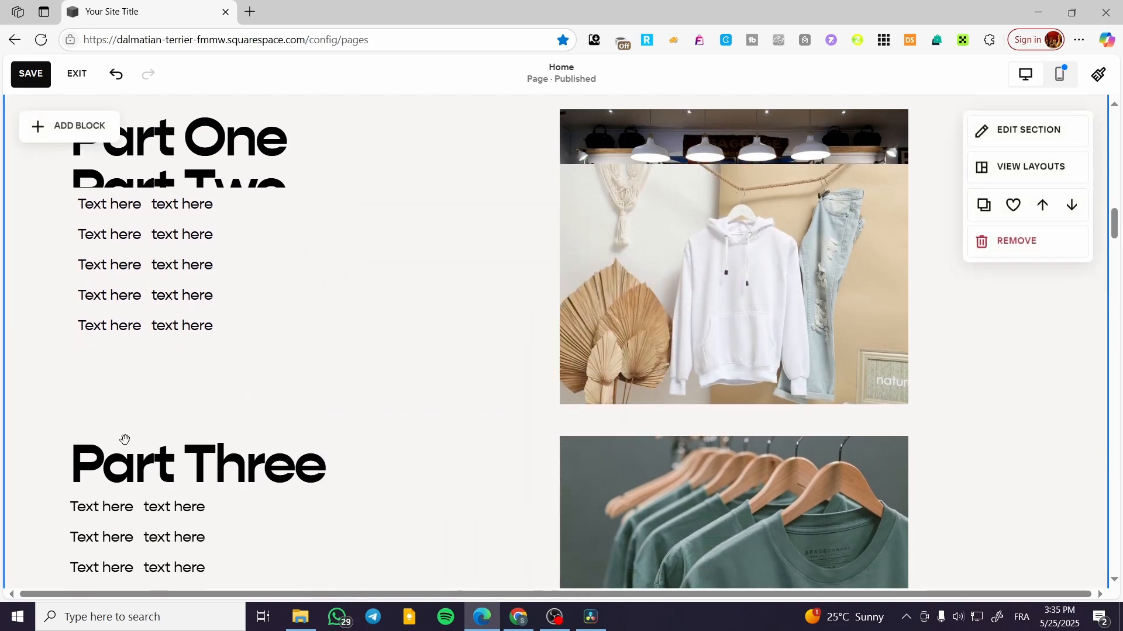
# Step: Apply an off-white palette background with small (S) padding to the text block under "Part Three"
pyautogui.scroll(-3, 88, 409)
pyautogui.click(135, 345)
pyautogui.click(121, 301)
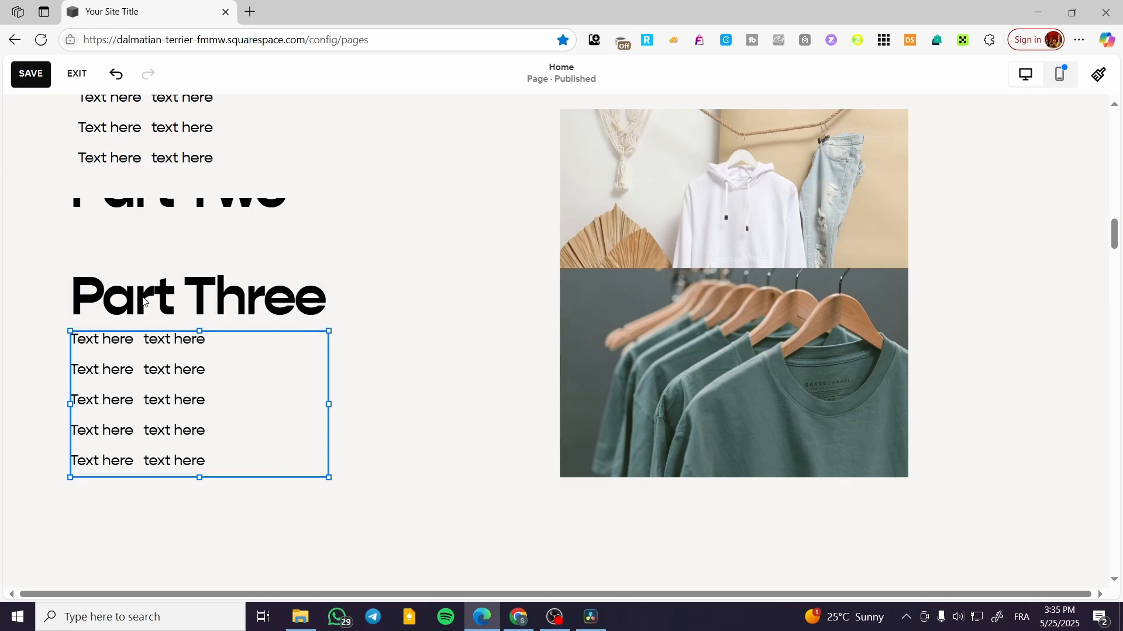
pyautogui.click(553, 282)
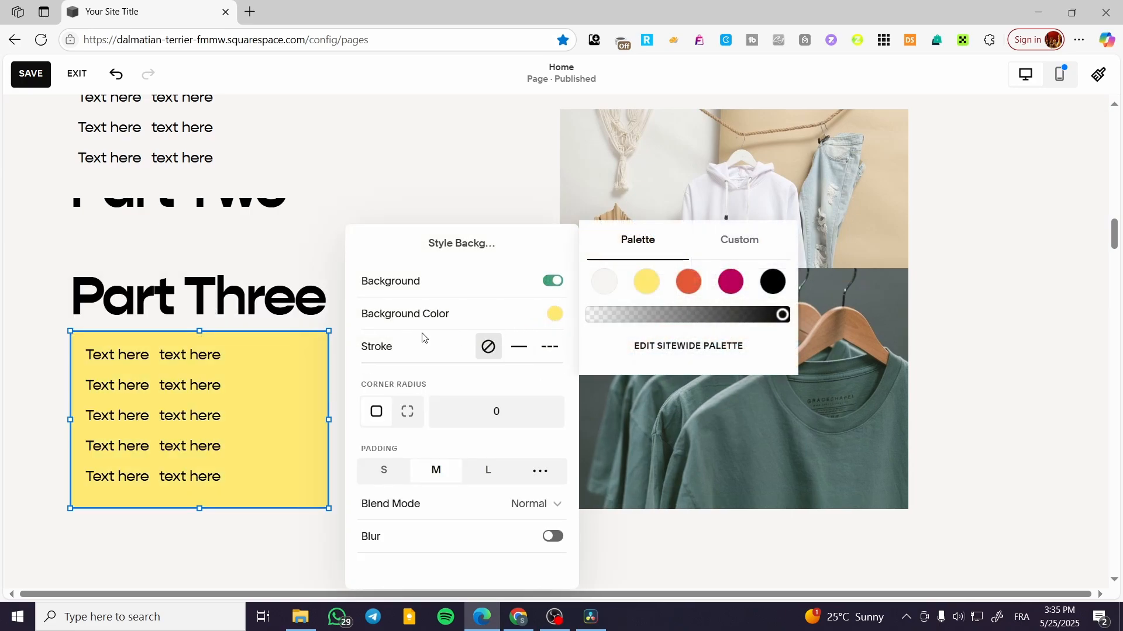
pyautogui.click(602, 284)
pyautogui.click(383, 471)
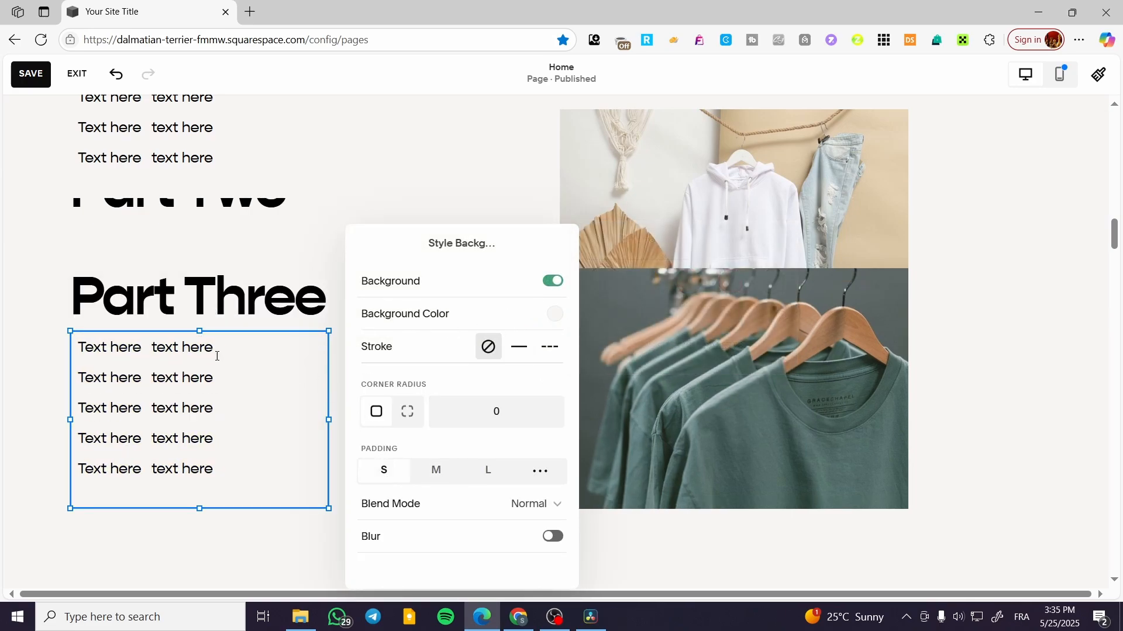
pyautogui.click(41, 349)
# Step: Scroll through the whole section to check how the pinned headings and images behave against the text blocks' backgrounds
pyautogui.scroll(-3, 188, 333)
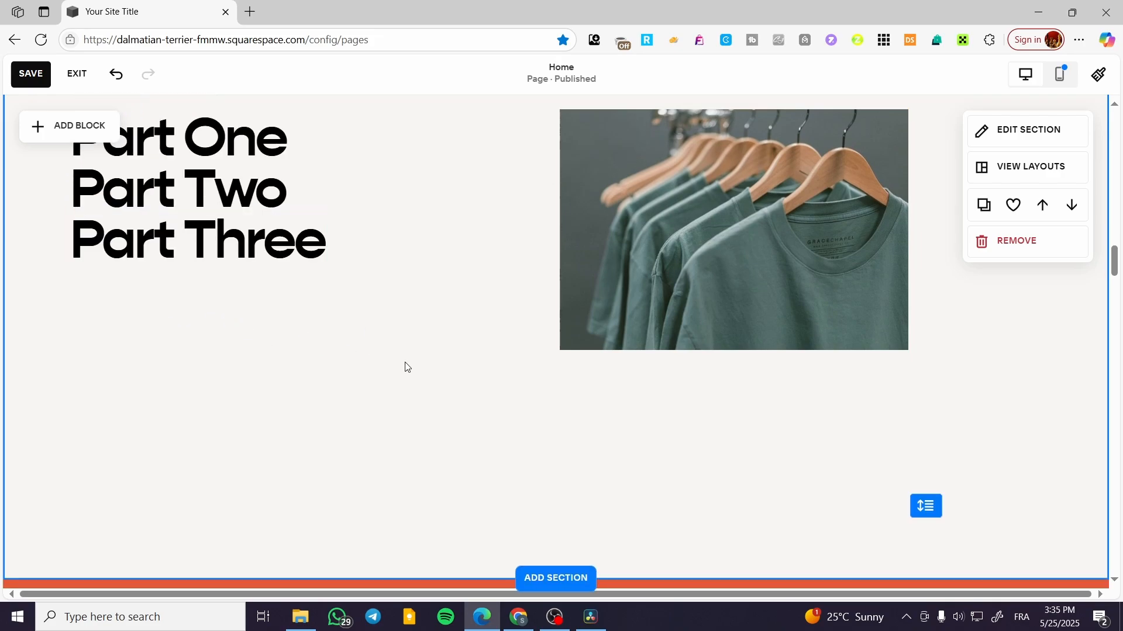
pyautogui.scroll(10, 404, 374)
pyautogui.scroll(-5, 426, 473)
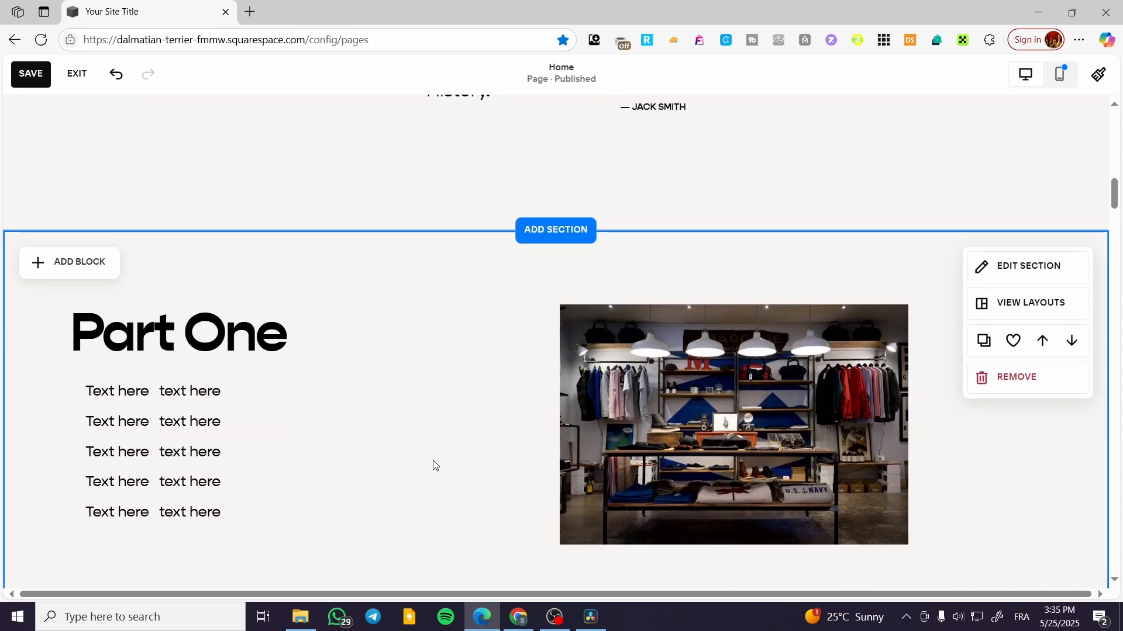